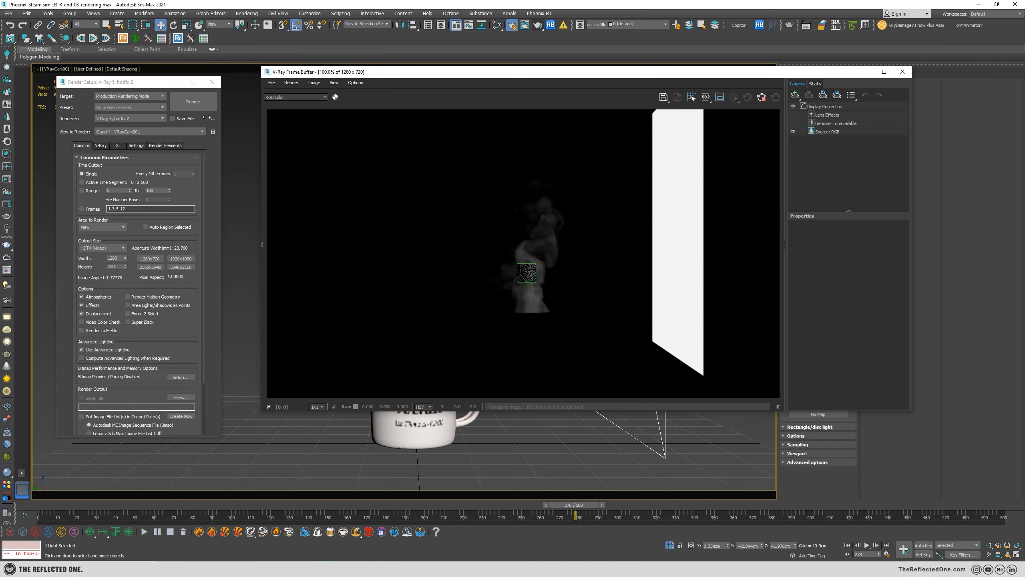
Dolly the VRayCam001 view closer to the mug and its steam, and re-render the frame.
left_click_drag(132, 82, 0, 86)
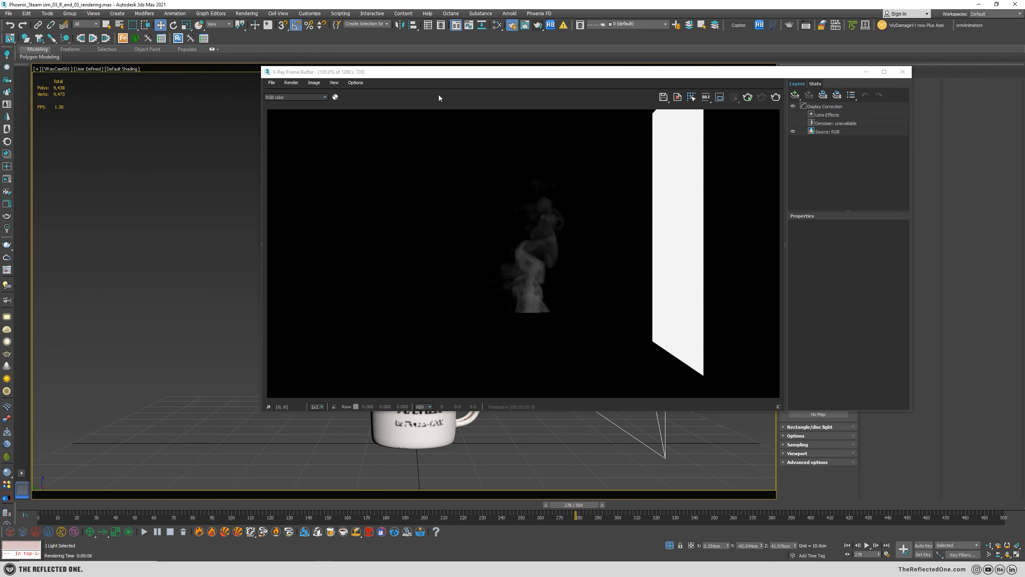
left_click_drag(665, 75, 411, 54)
scroll(302, 250, "up", 2)
scroll(259, 246, "down", 2)
left_click_drag(539, 57, 634, 29)
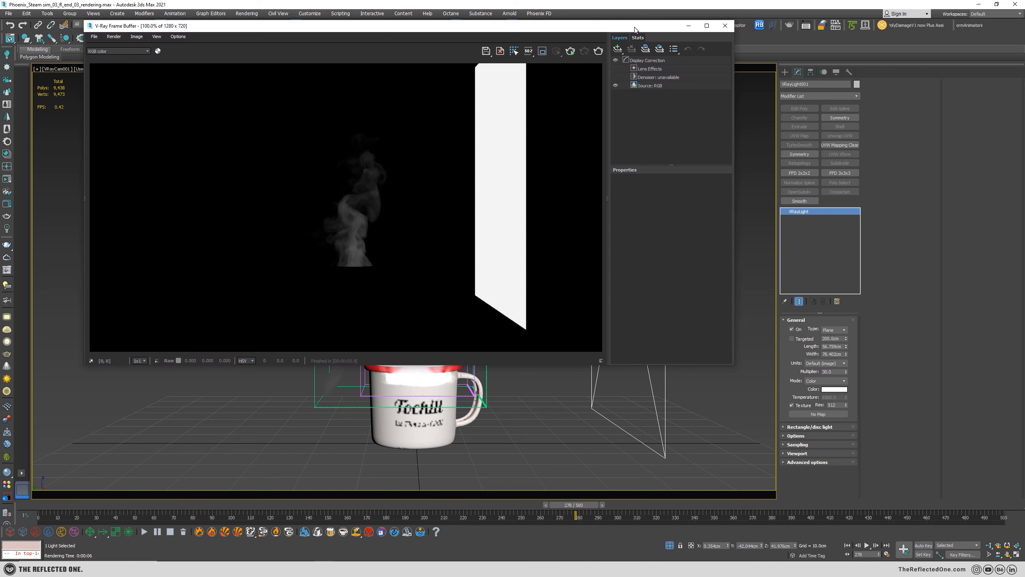
left_click_drag(548, 29, 157, 34)
left_click(988, 545)
left_click_drag(404, 267, 407, 254)
key("w")
left_click_drag(273, 36, 626, 39)
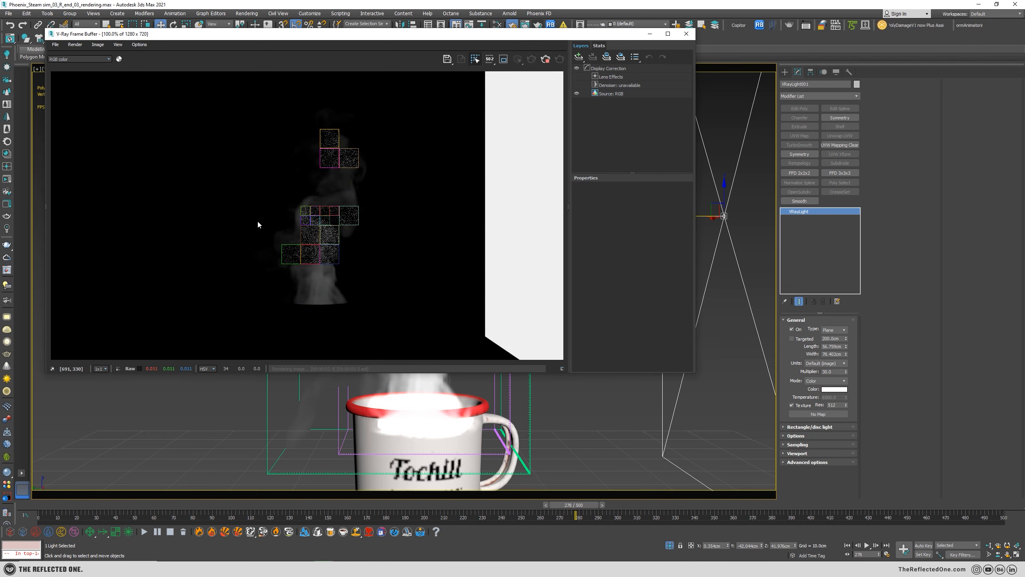
Set the bucket image sampler's bucket width to 14 in the V-Ray render settings.
key("F10")
left_click_drag(183, 68, 175, 65)
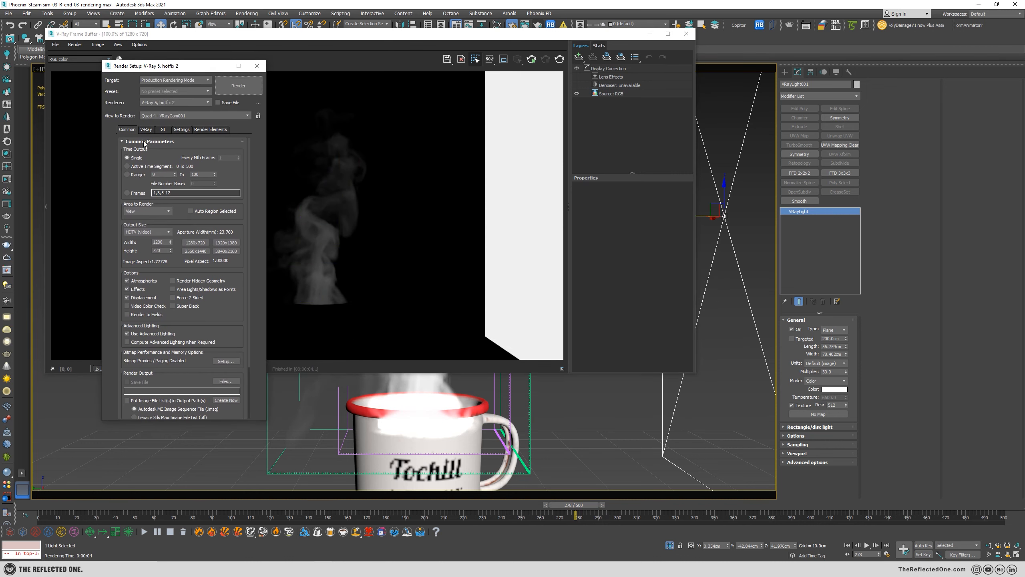
left_click(146, 130)
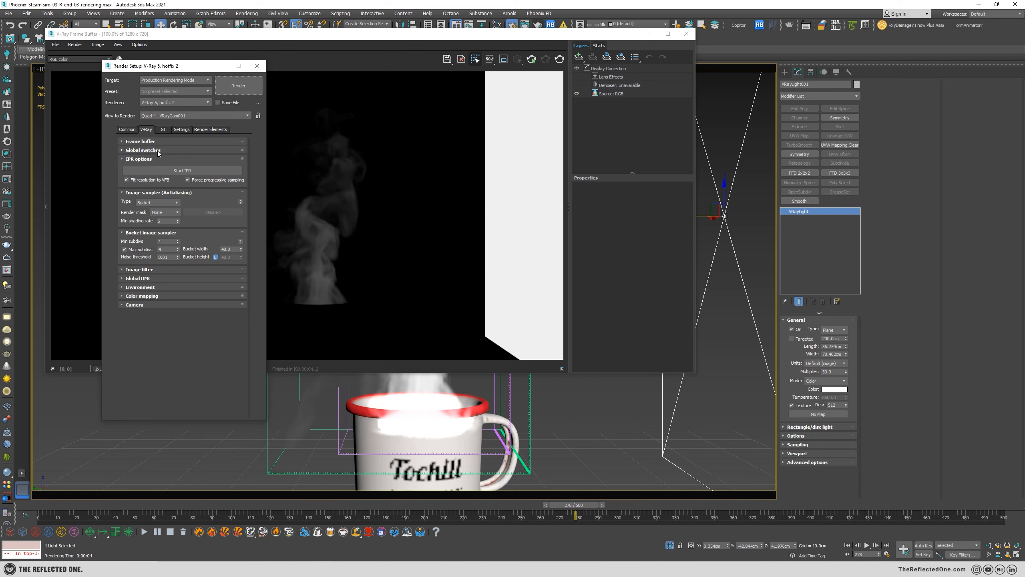
left_click(143, 150)
left_click(226, 159)
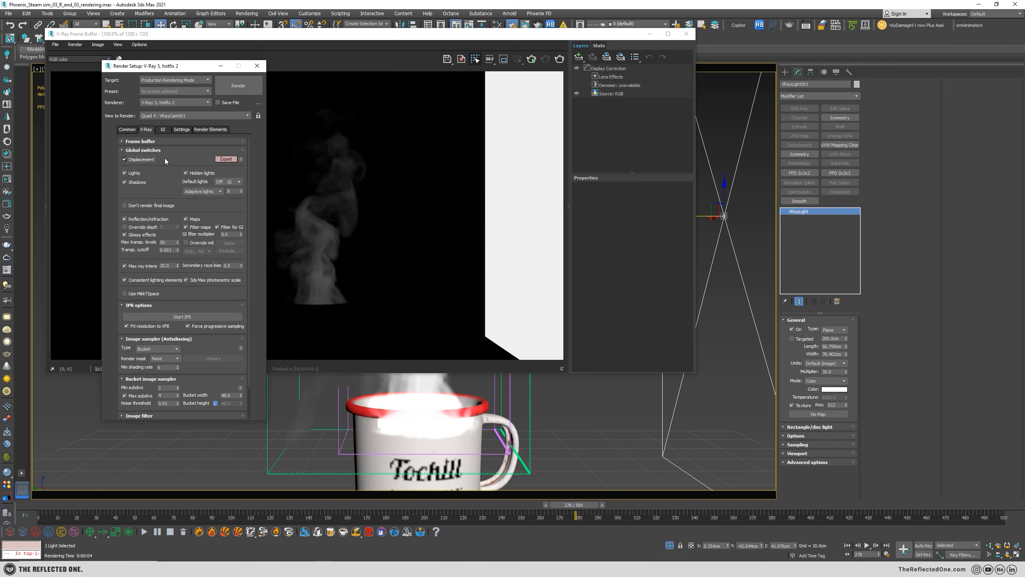
left_click(163, 152)
double_click(228, 249)
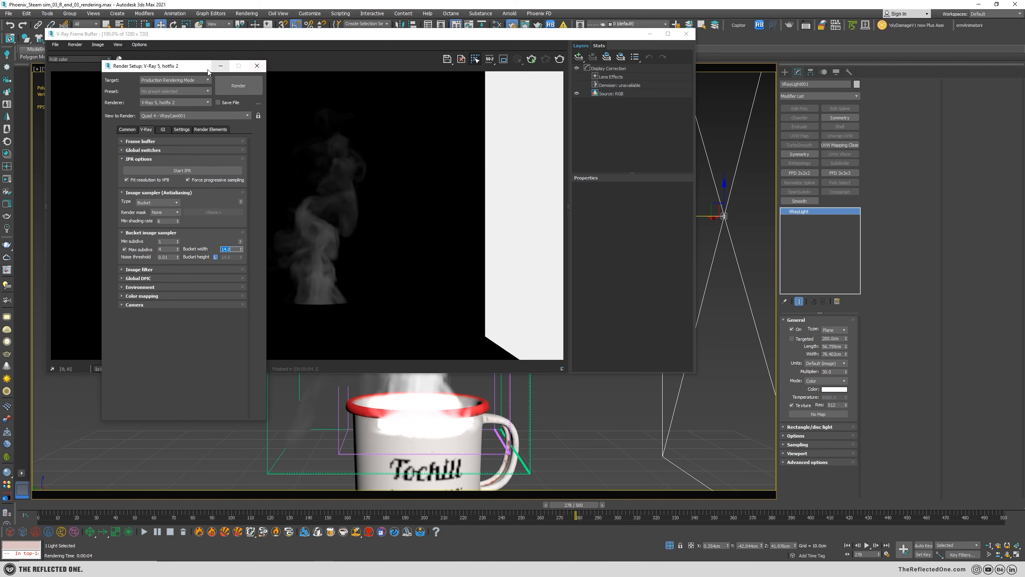
left_click(220, 66)
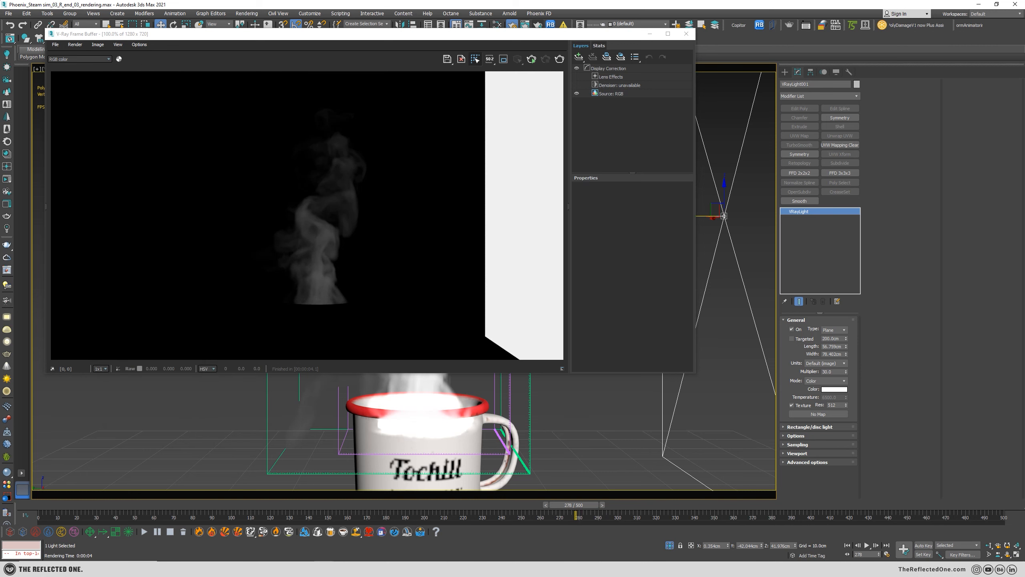
Set the plane V-Ray light's multiplier to 100 and re-render the frame.
double_click(837, 370)
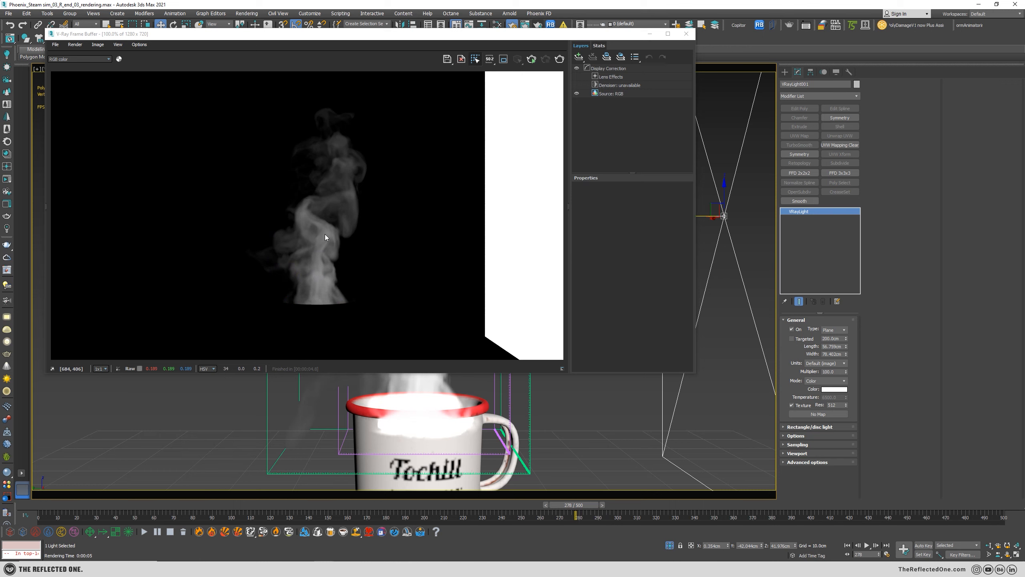
Open the volumetric render options of the Phoenix FD simulator around the mug and expand the Smoke Color and Smoke Opacity settings.
left_click(513, 392)
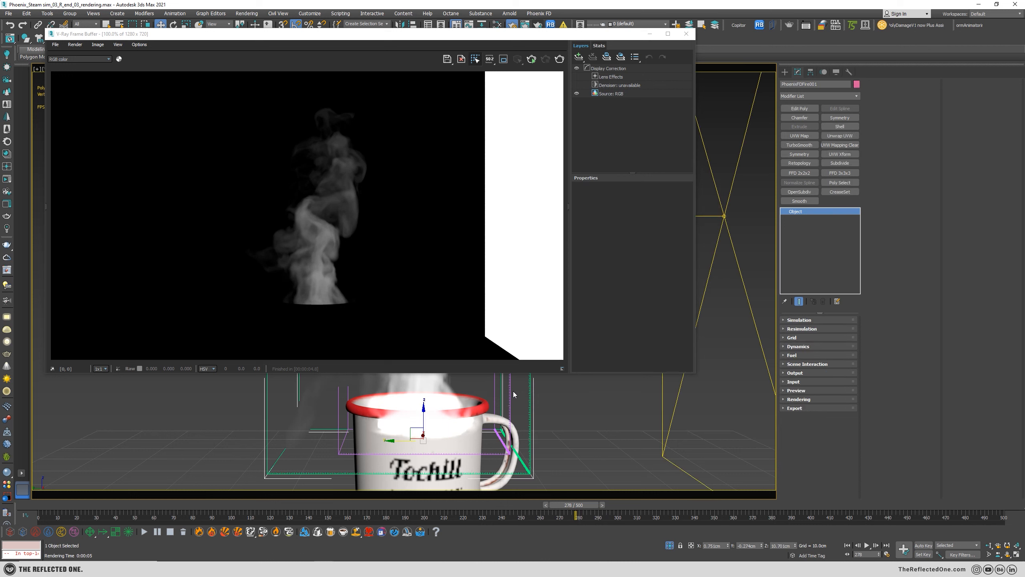
left_click(803, 399)
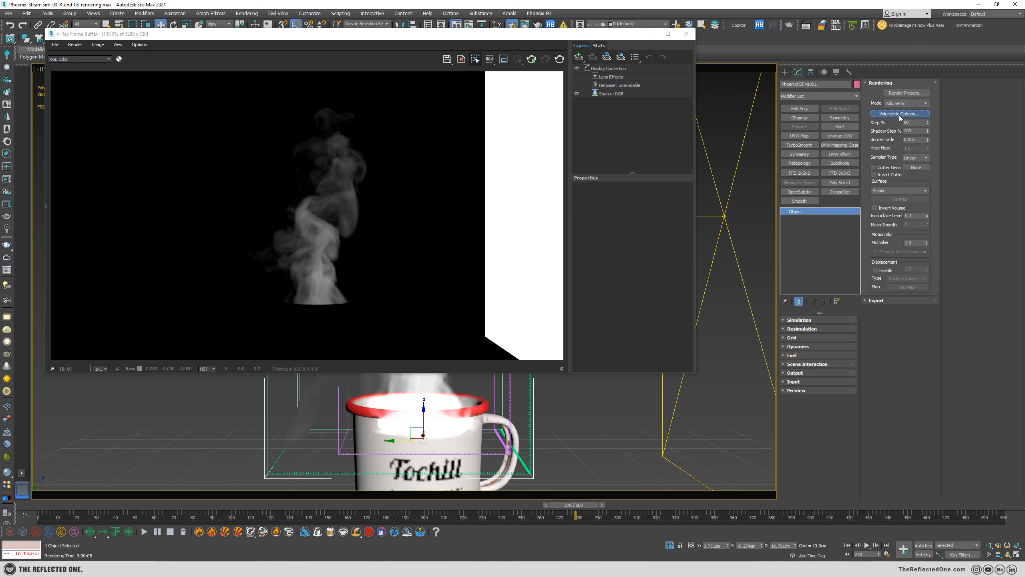
left_click(899, 114)
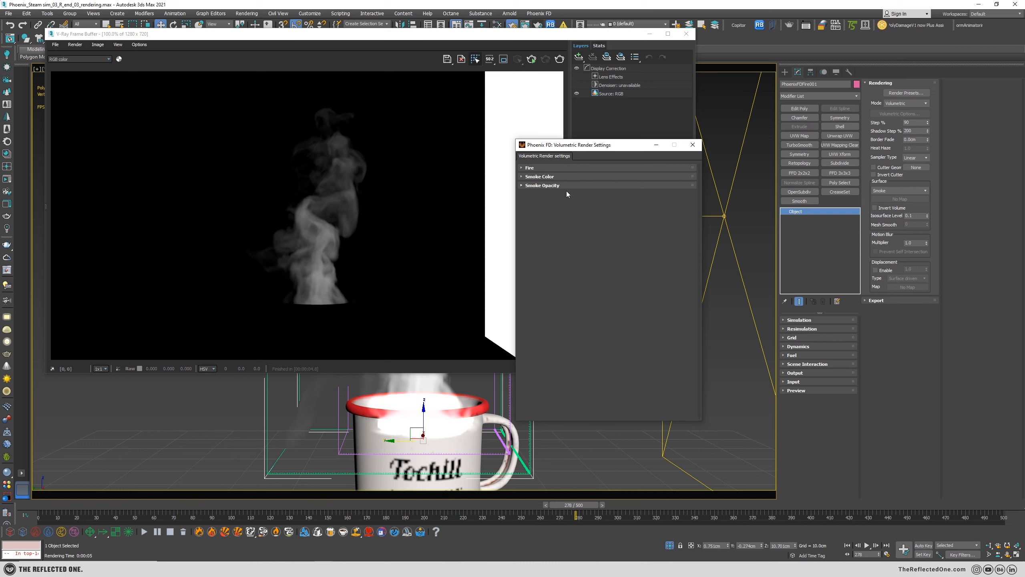
left_click(529, 168)
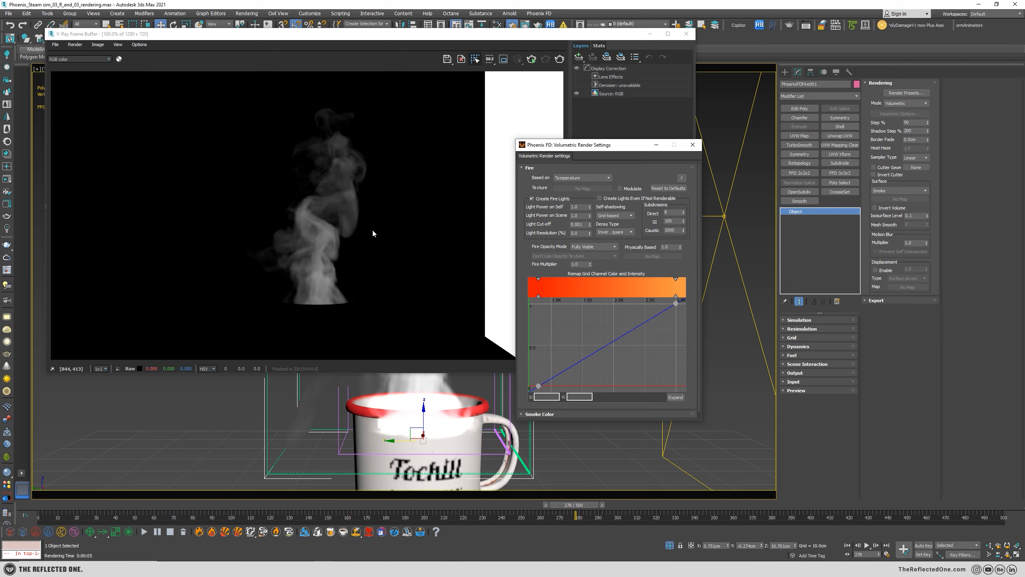
left_click(531, 168)
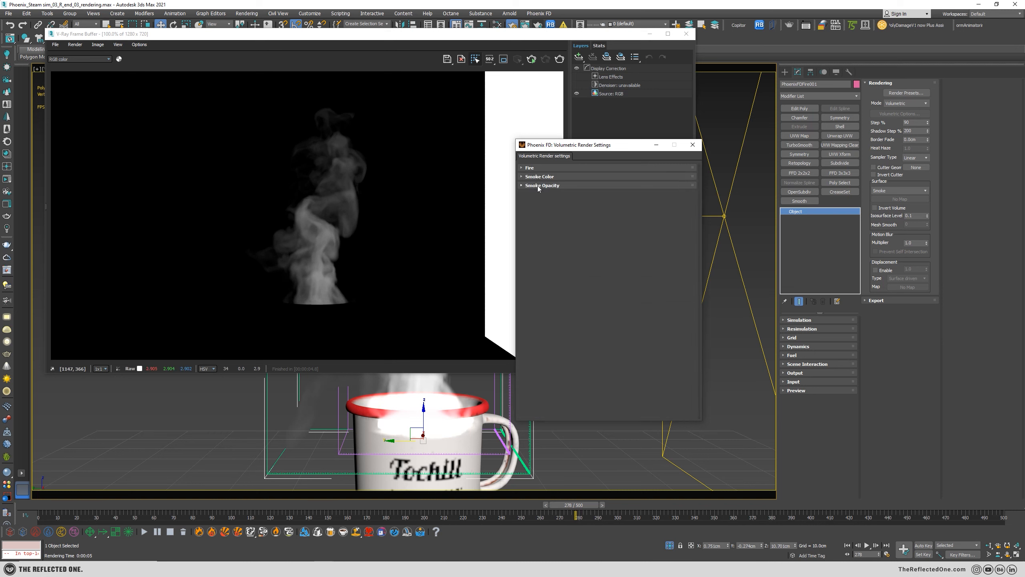
left_click(538, 186)
left_click(541, 178)
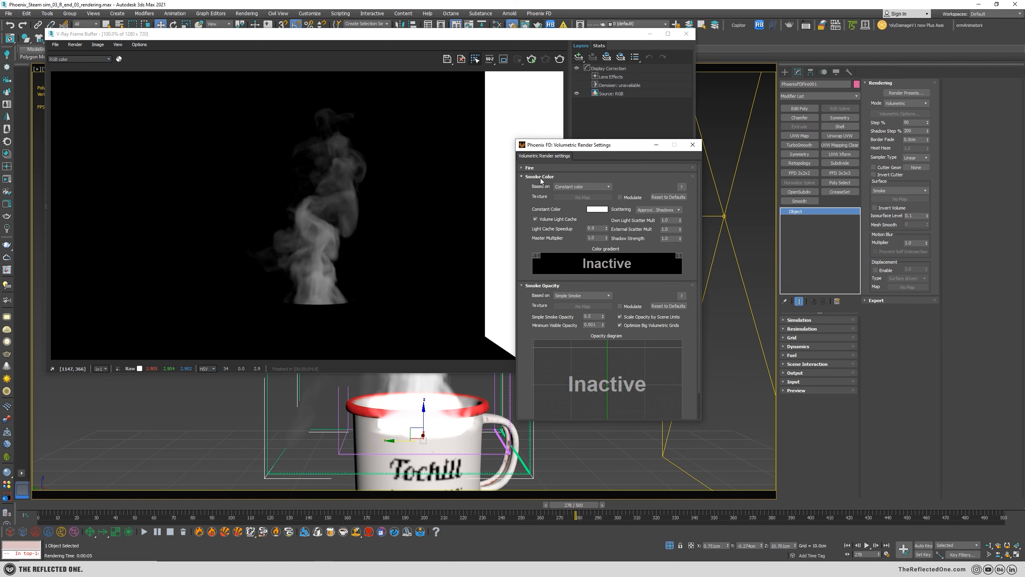
left_click_drag(569, 144, 563, 121)
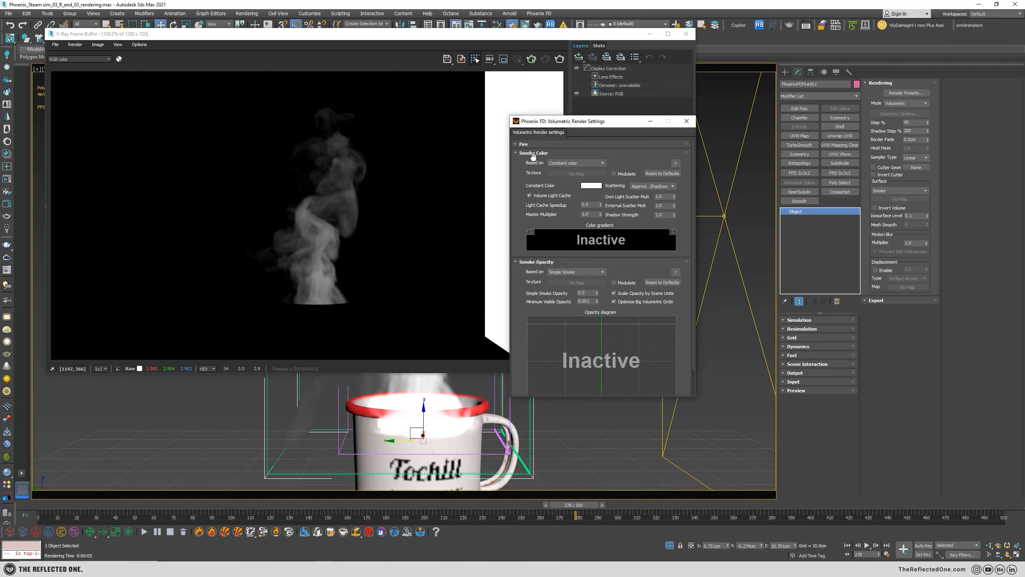
Base the smoke color on the Smoke channel and re-render the frame.
left_click(567, 164)
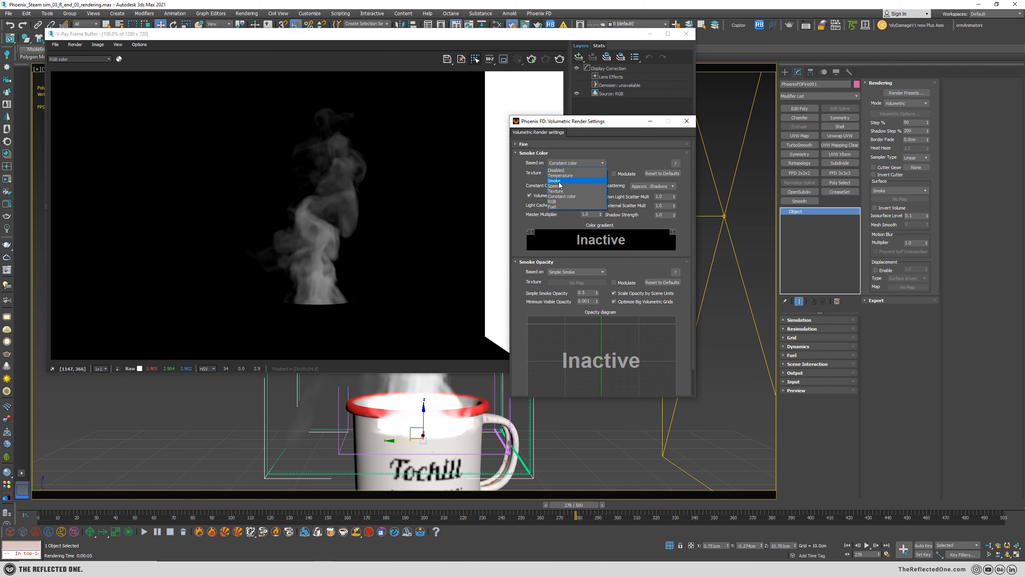
left_click(559, 182)
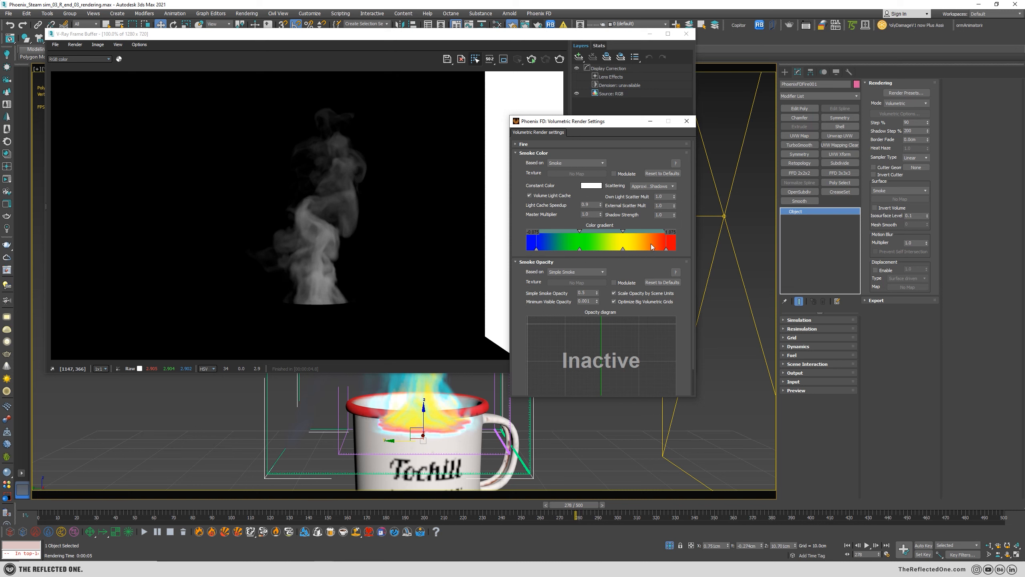
left_click(559, 60)
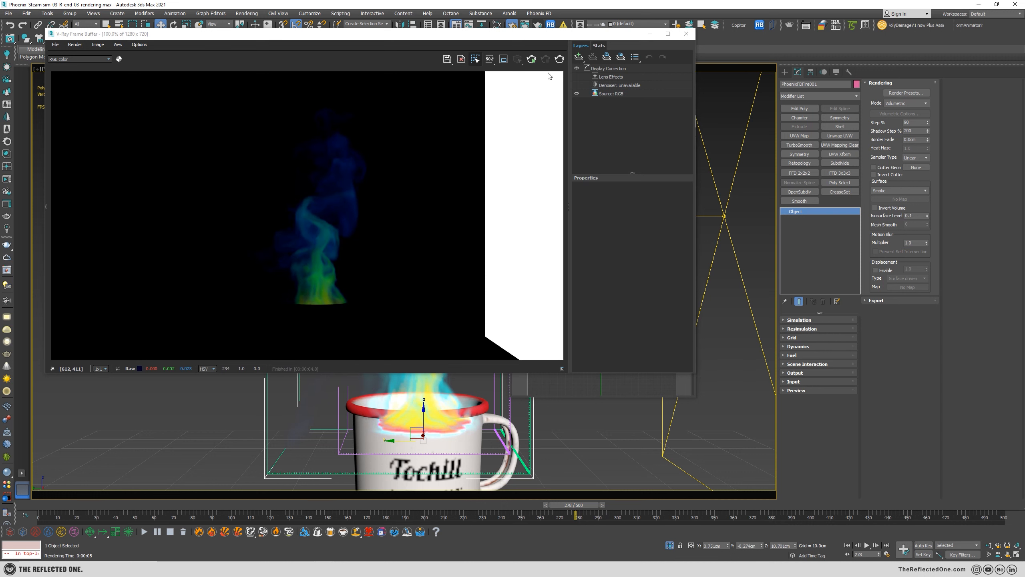
left_click(537, 391)
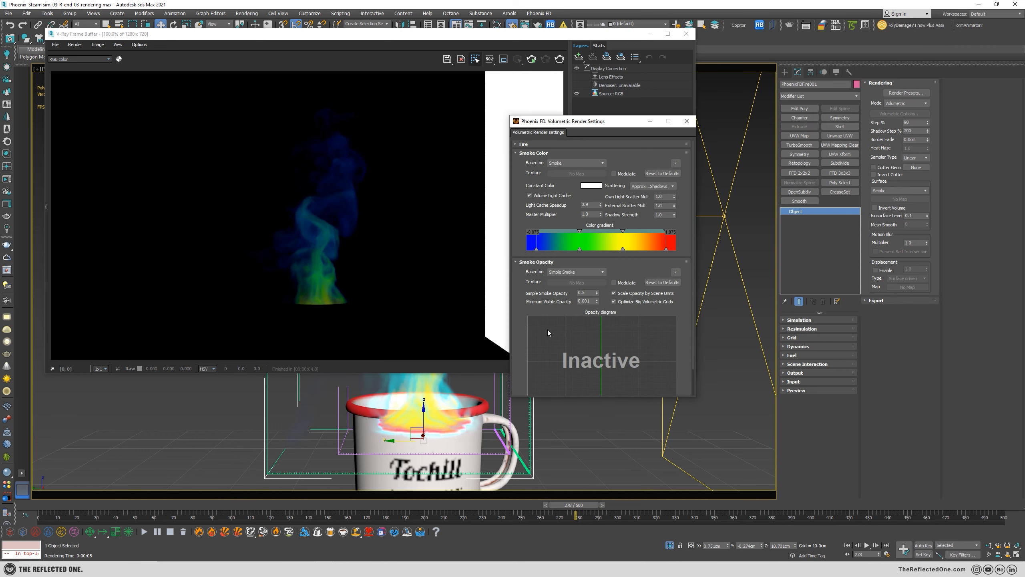
Base the smoke color on Constant color again, view its color swatch, and re-render the frame.
left_click(558, 164)
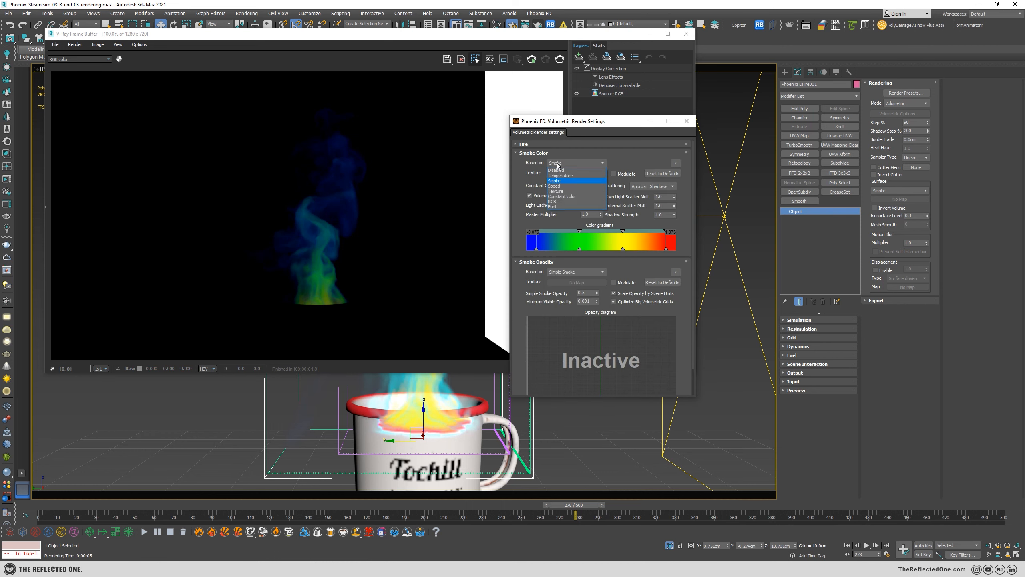
left_click(564, 196)
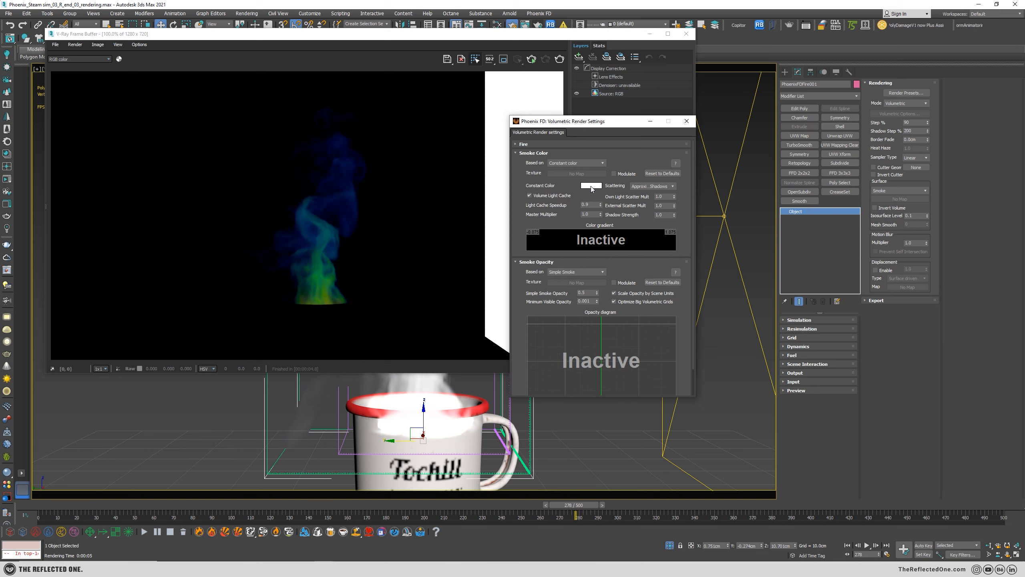
left_click(591, 186)
left_click(199, 133)
left_click(560, 61)
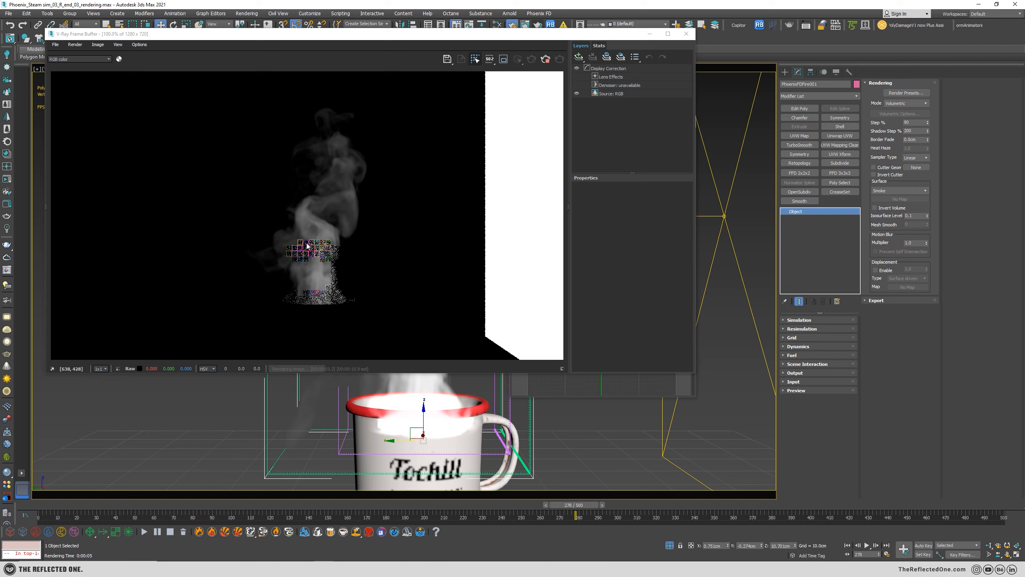
left_click(570, 386)
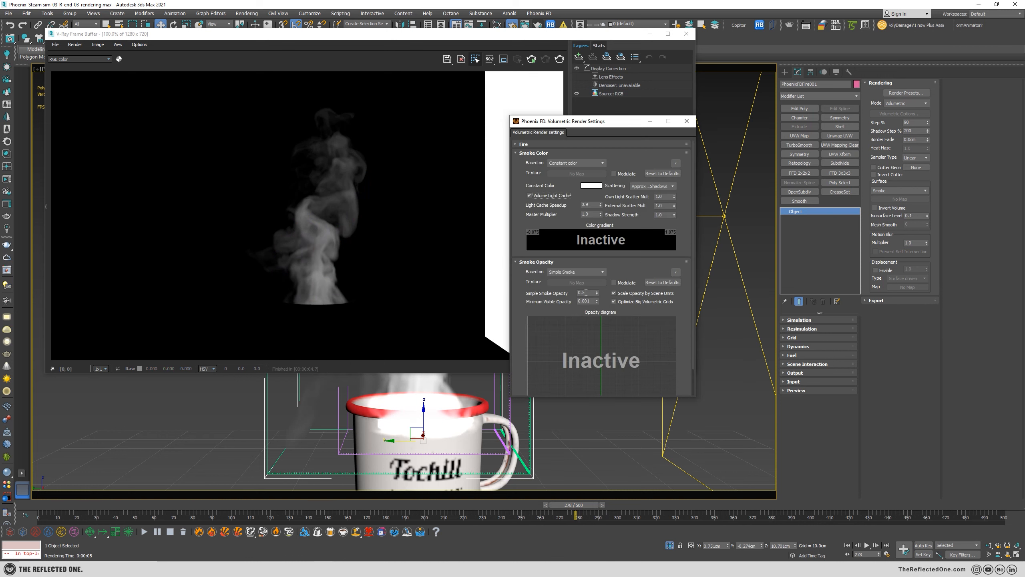
Set the Simple Smoke Opacity to 0.9 and re-render the frame.
left_click_drag(588, 293, 546, 294)
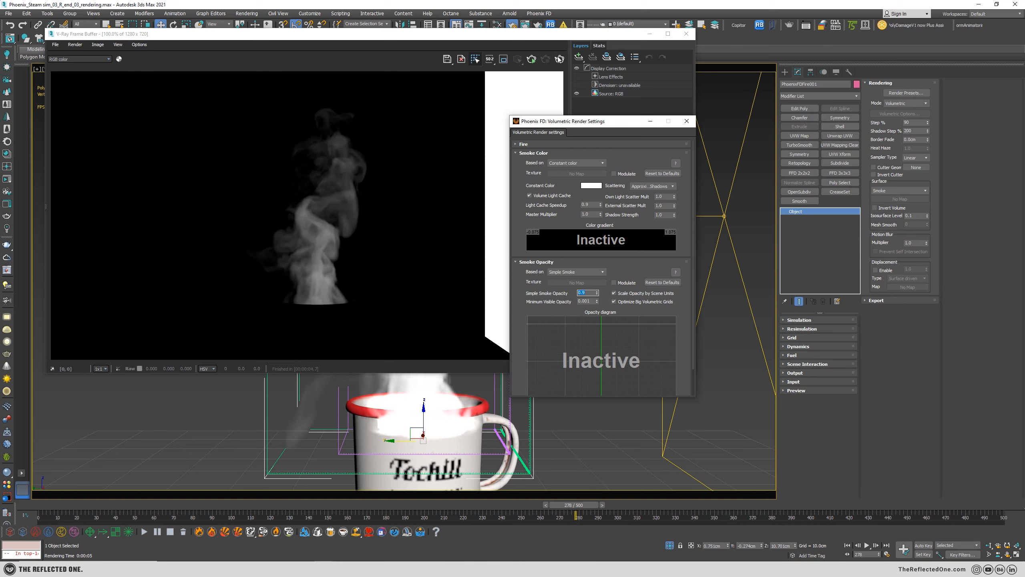
left_click(334, 178)
key("shift+q")
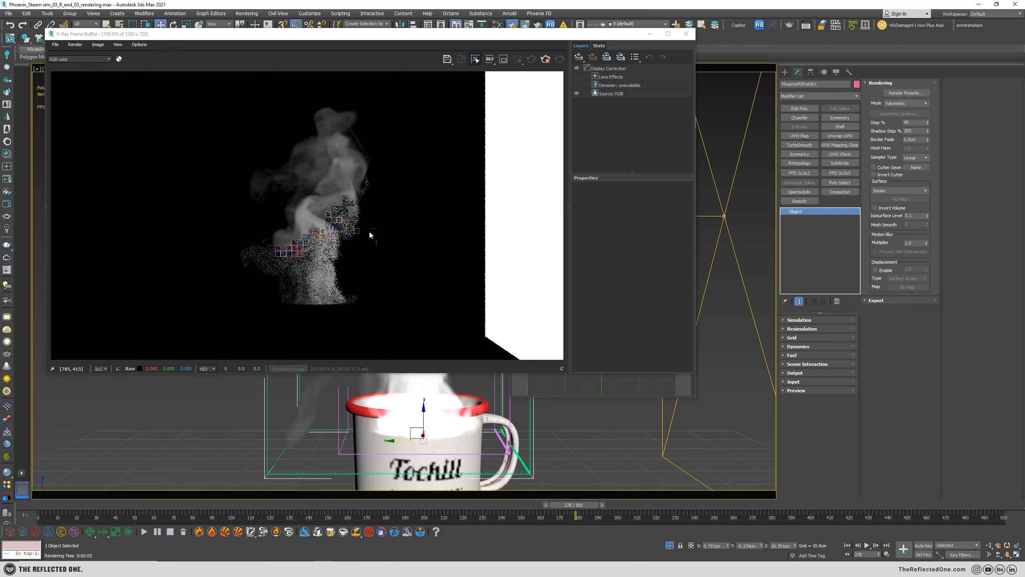
Raise the Simple Smoke Opacity to 1.0 while previewing the steam in the viewport, and test-render it.
left_click_drag(550, 42, 889, 325)
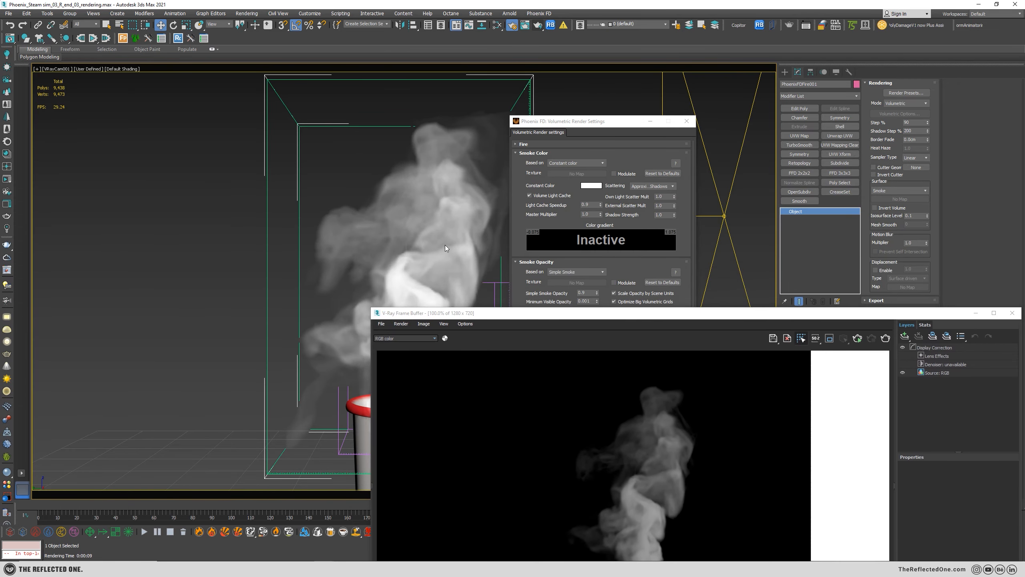
left_click(609, 125)
left_click_drag(597, 293, 595, 255)
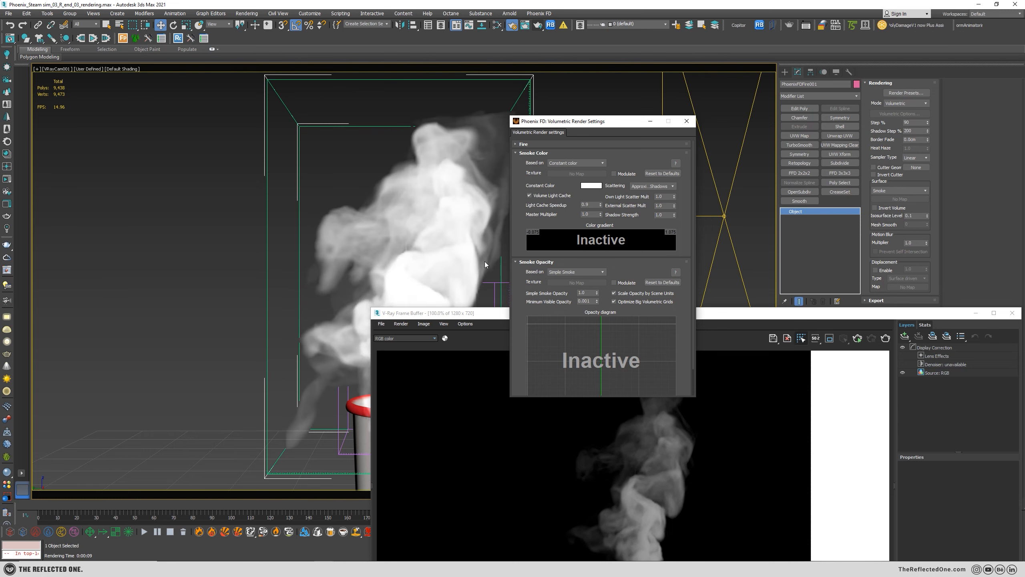
left_click_drag(722, 316, 448, 95)
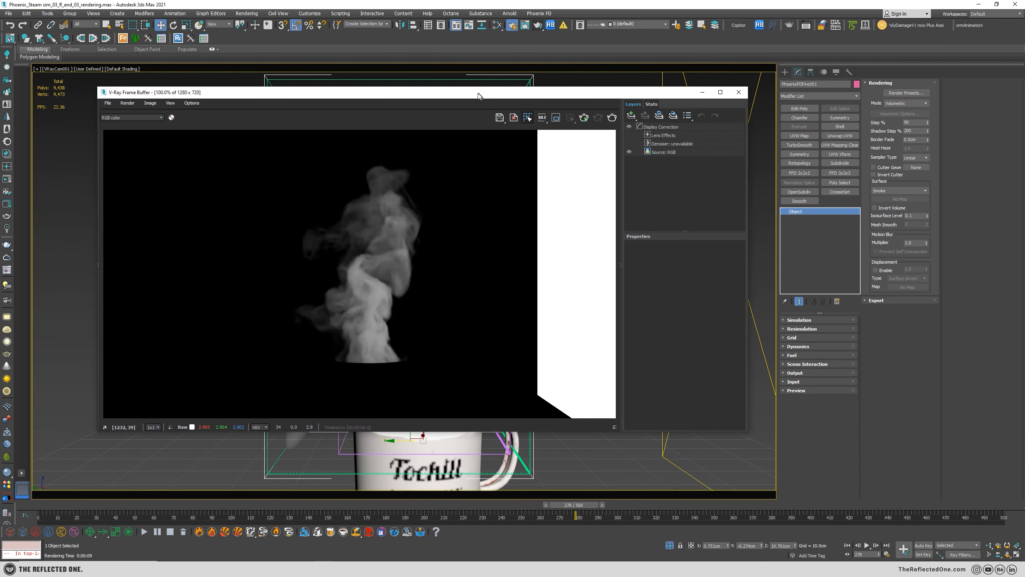
key("shift+q")
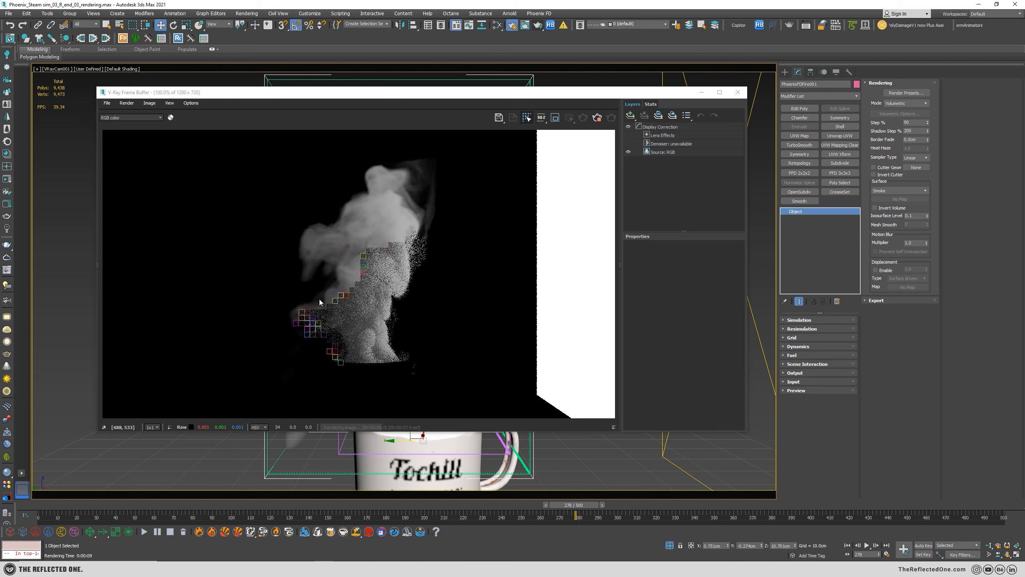
left_click(598, 116)
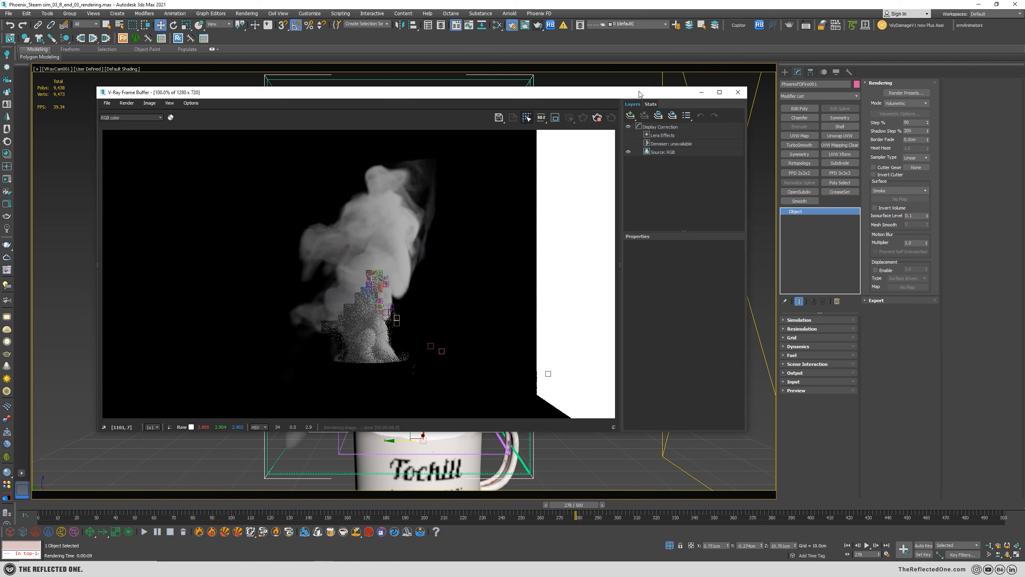
Set the Simple Smoke Opacity to 0.5, arrange the settings beside the frame buffer, and re-render the frame.
left_click_drag(619, 95, 847, 266)
left_click(566, 122)
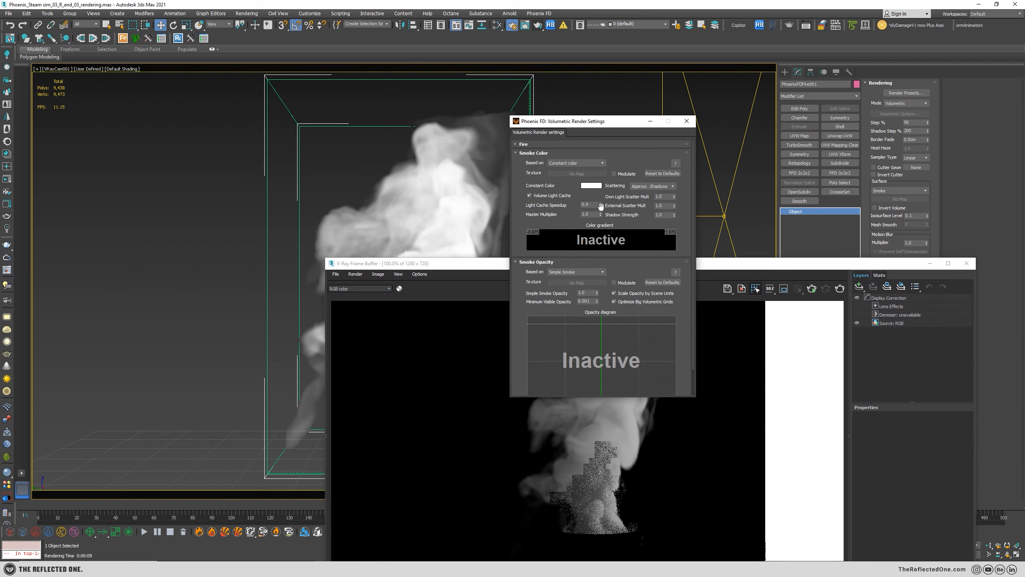
double_click(589, 293)
type("0.5")
key("Return")
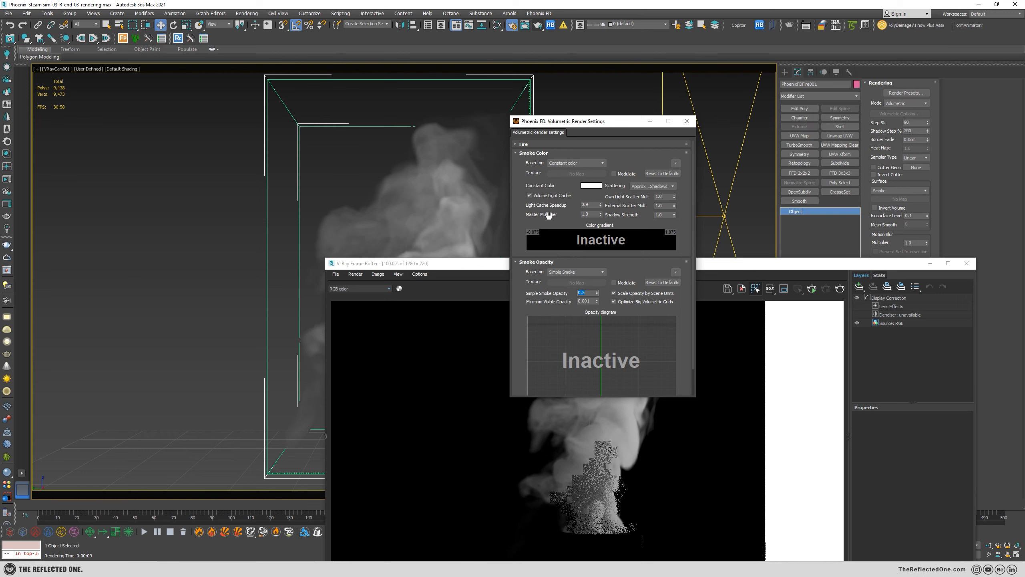
left_click_drag(604, 123, 814, 80)
left_click_drag(777, 262, 501, 76)
left_click(563, 102)
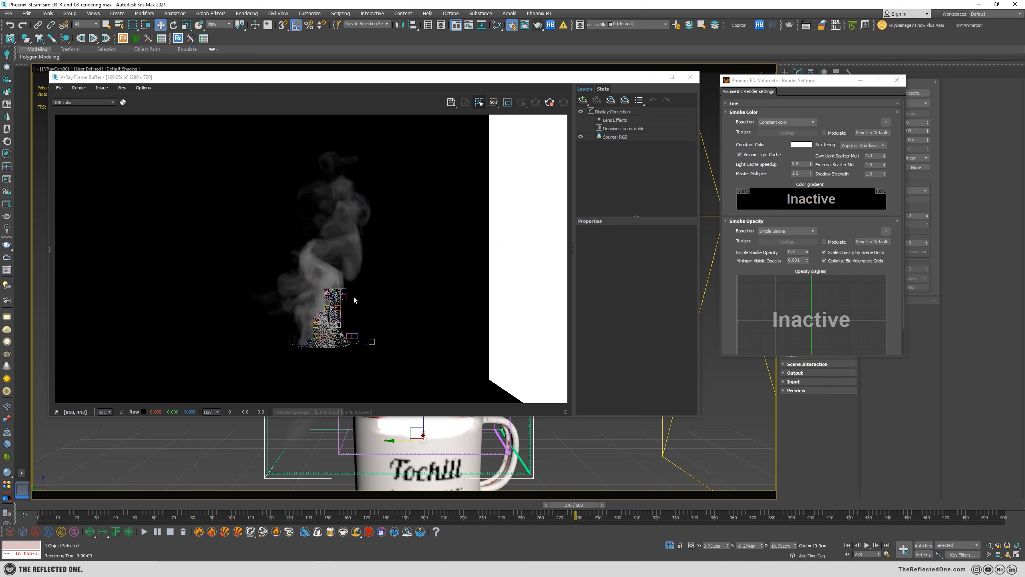
Test-render the steam with the smoke color's Master Multiplier at 0.5 and again at 0.1.
double_click(803, 174)
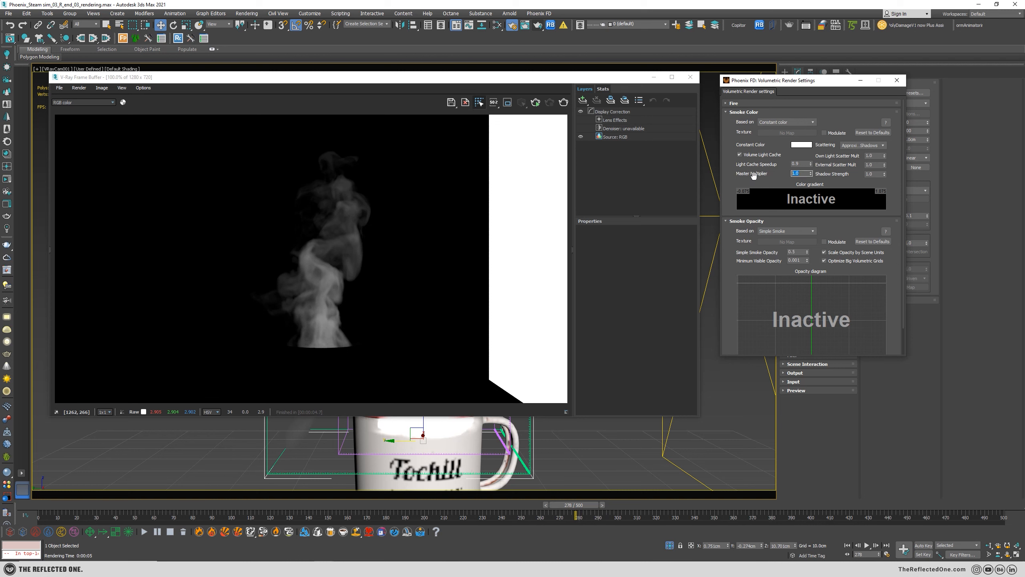
key("Return")
key("shift+q")
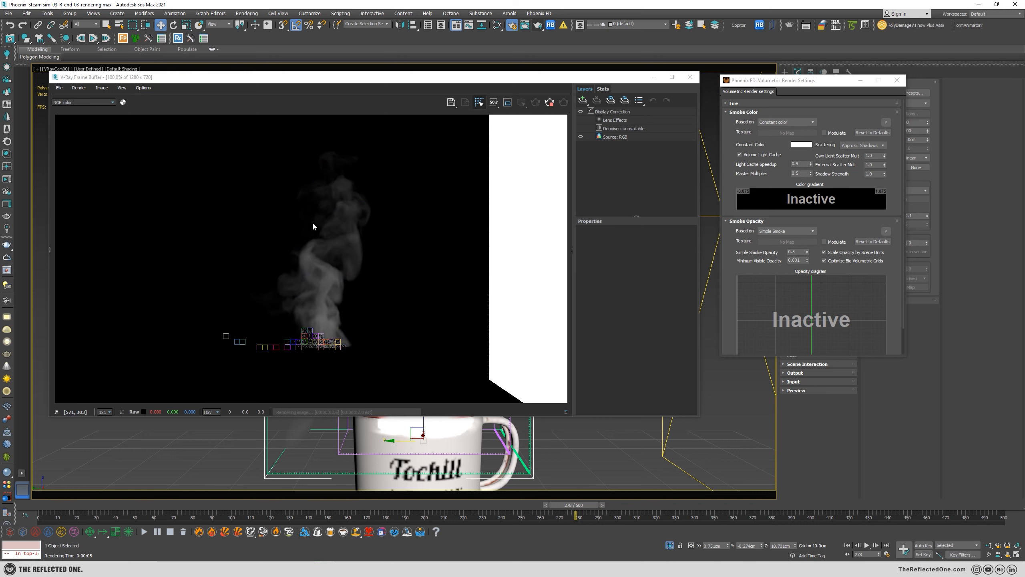
left_click(803, 175)
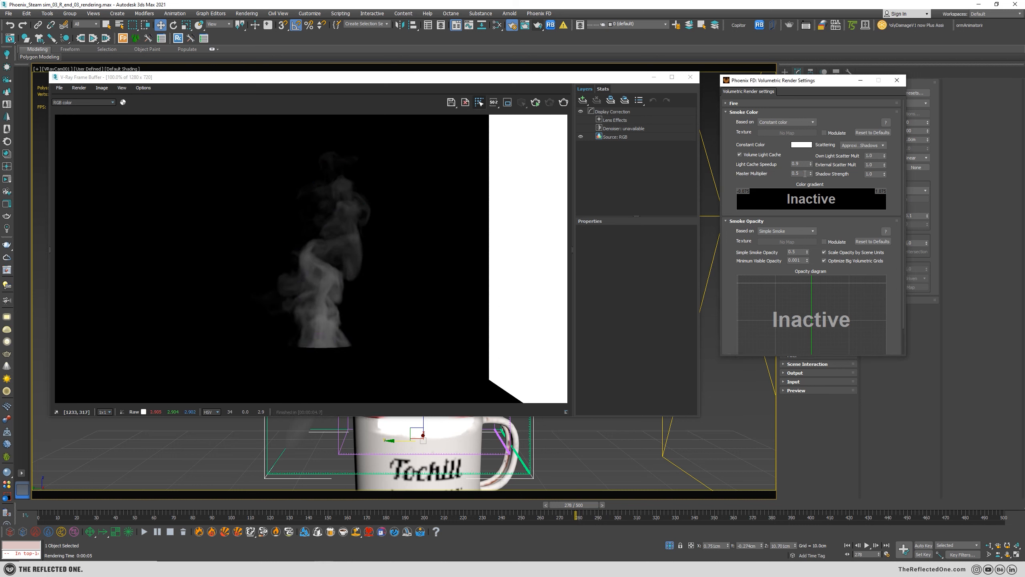
left_click(564, 103)
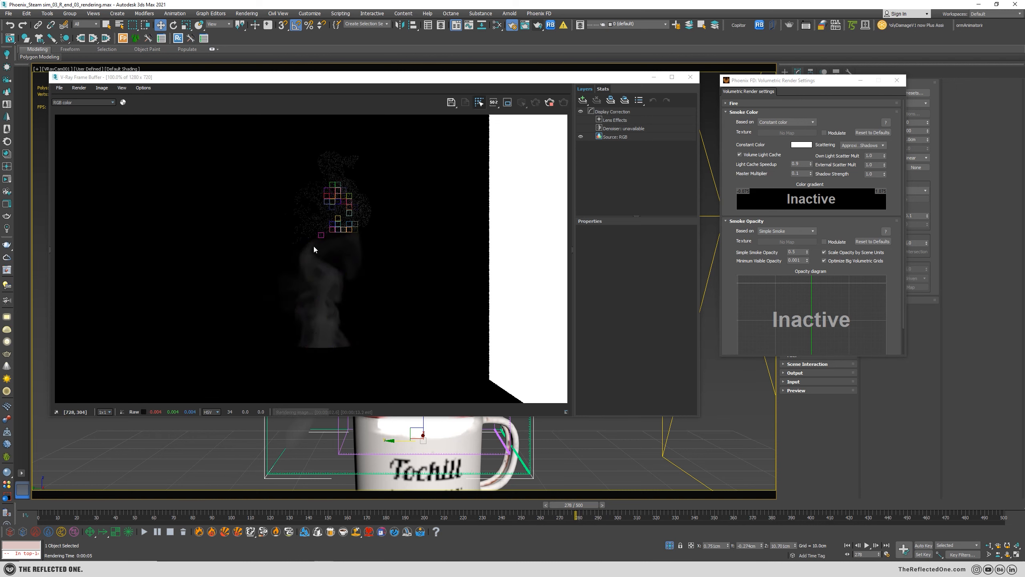
Set the Master Multiplier to 0.5 and the Simple Smoke Opacity to 0.7, re-rendering the frame after each change.
double_click(796, 173)
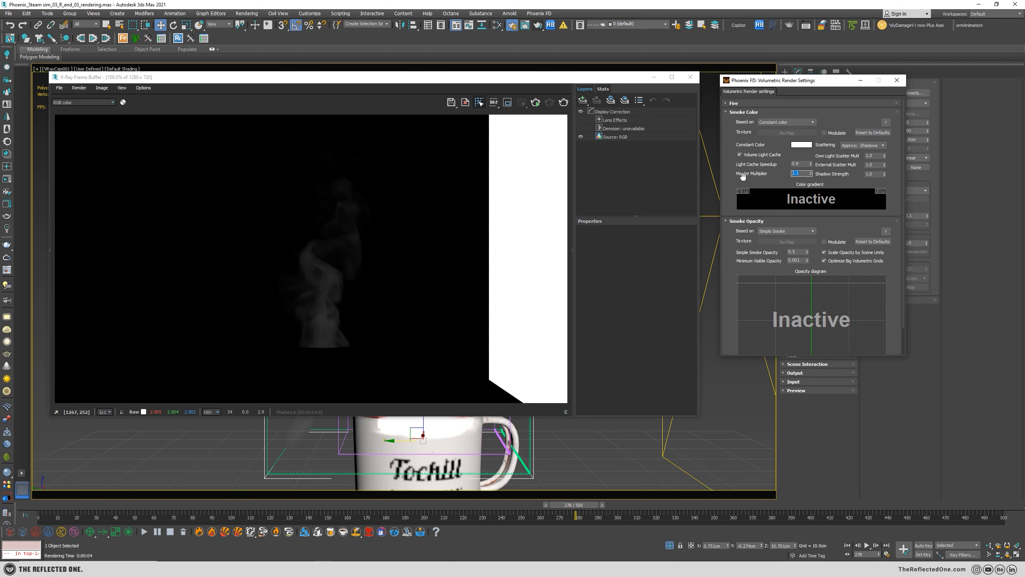
left_click(563, 103)
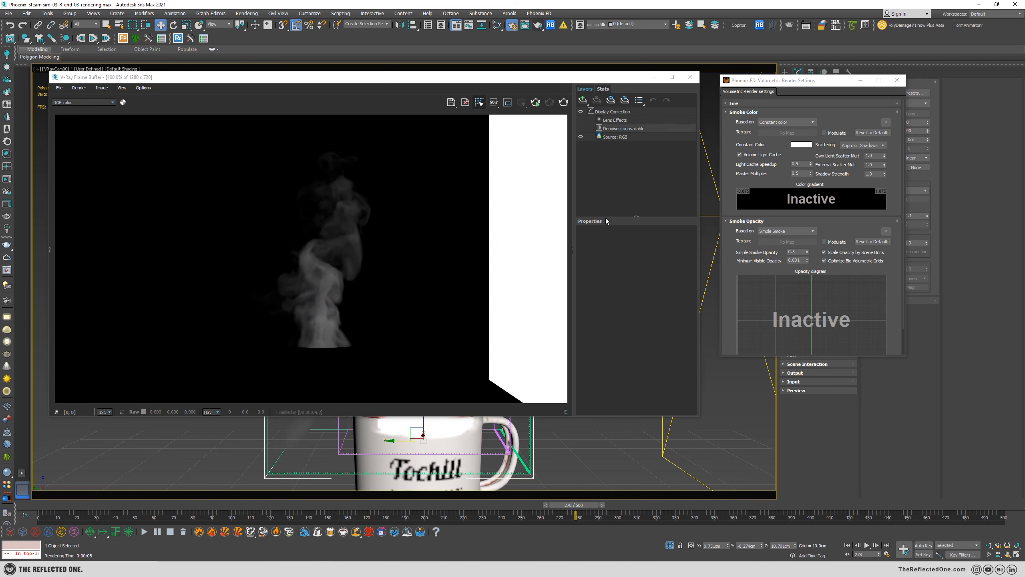
left_click_drag(798, 252, 746, 252)
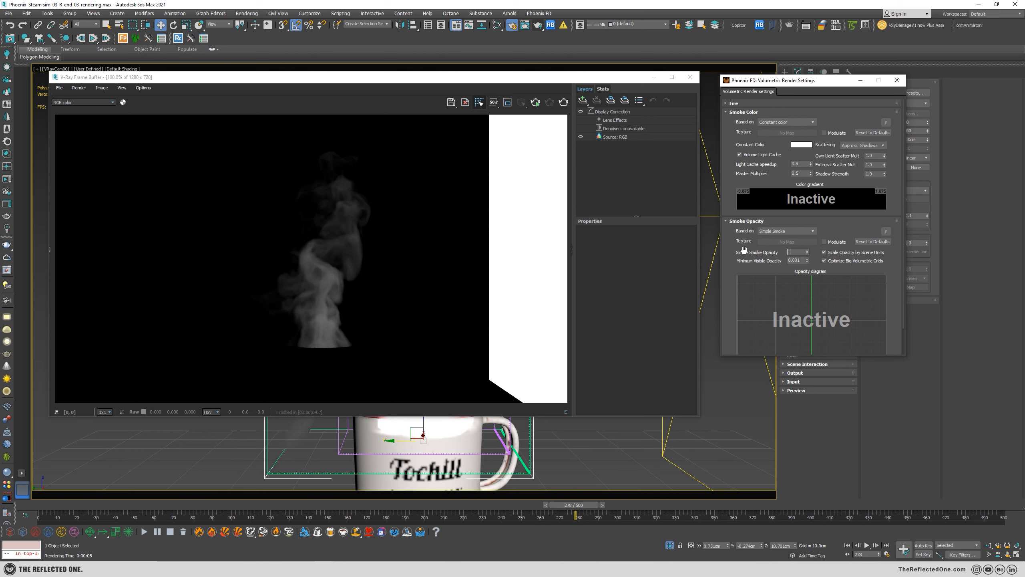
left_click(563, 102)
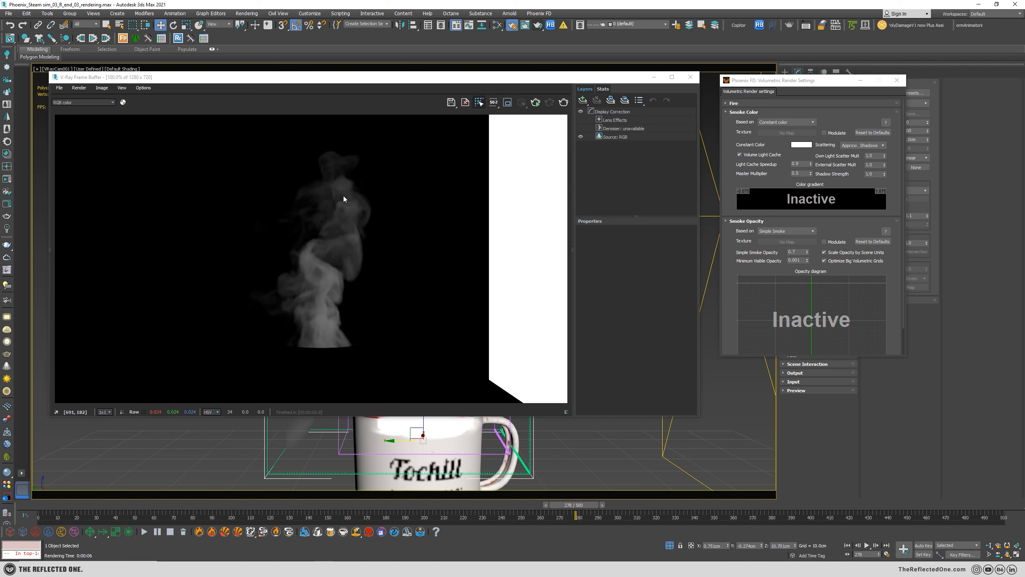
Test-render with the Master Multiplier at 0.25, and again with it at 1.0 and the Simple Smoke Opacity at 0.5.
left_click(799, 253)
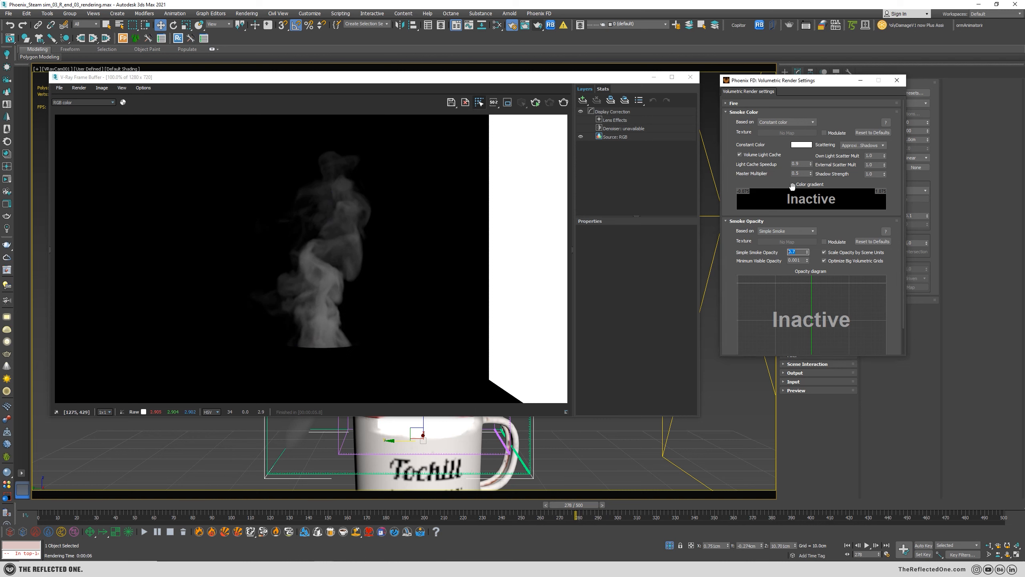
double_click(797, 174)
type("0.25")
key("Return")
left_click(564, 103)
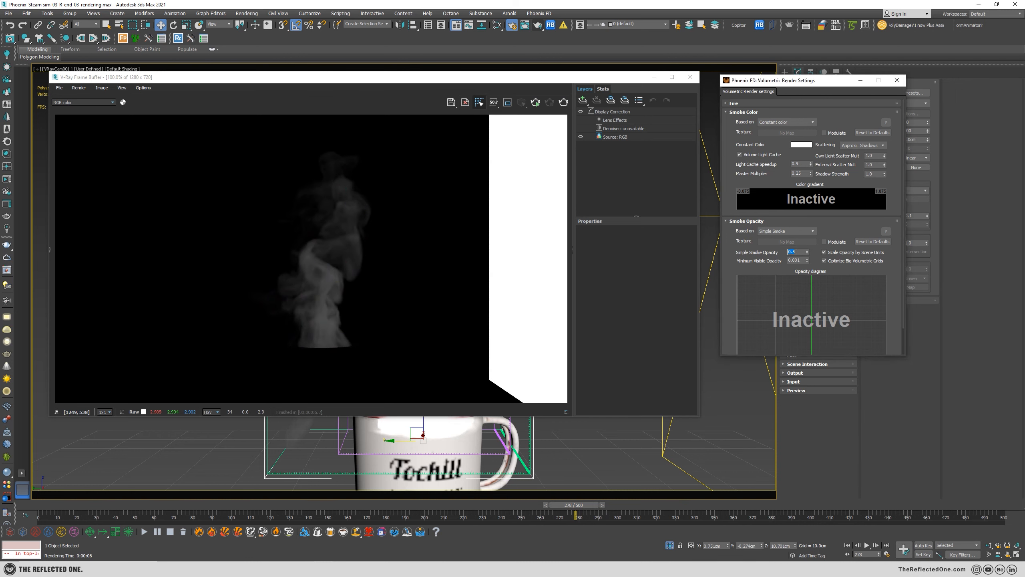
double_click(803, 174)
left_click(564, 103)
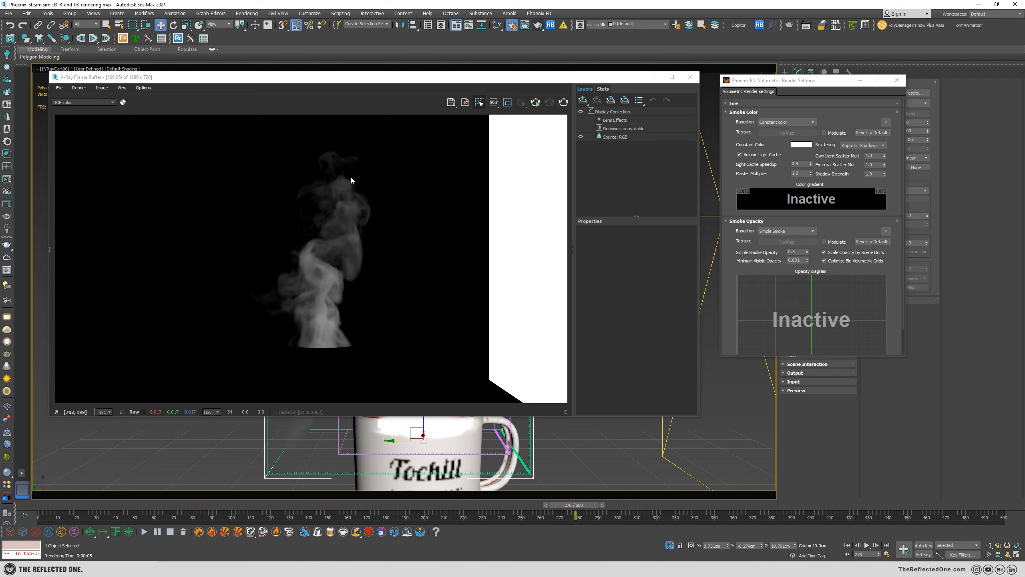
Set the Simple Smoke Opacity to 0.6 and the Master Multiplier to 0.8, and render only a region around the steam's upper part.
double_click(794, 252)
left_click_drag(735, 252, 728, 251)
left_click_drag(801, 175, 768, 173)
left_click(507, 103)
left_click_drag(298, 141, 405, 253)
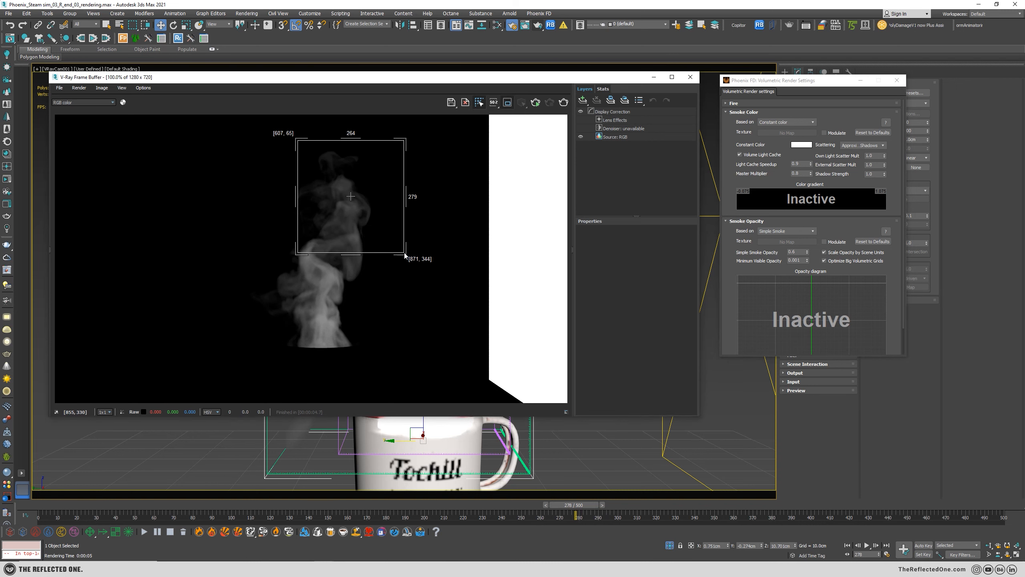
left_click(563, 102)
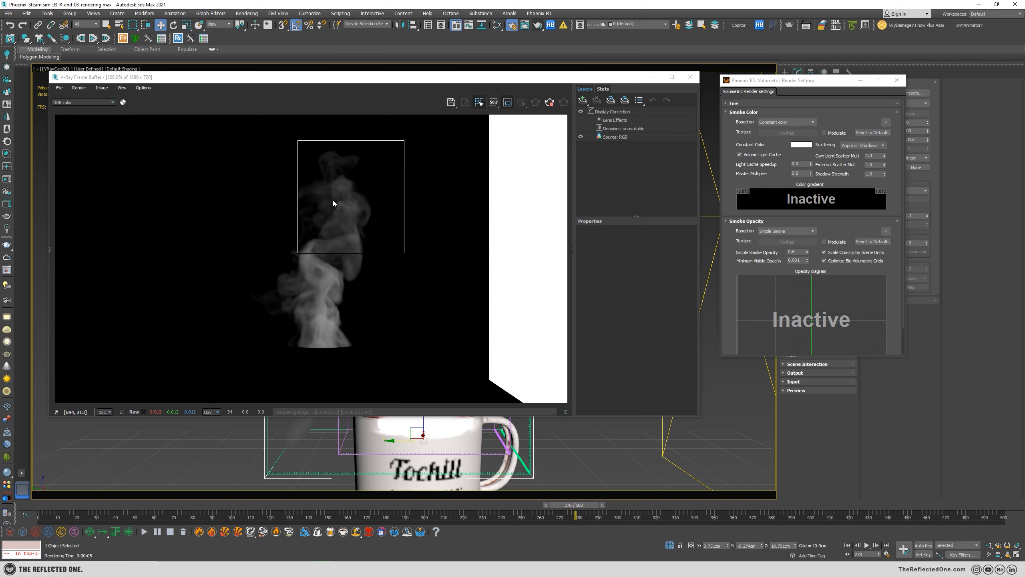
Turn off region rendering and re-render the full frame, repeating the render with the Master Multiplier set to 1.0.
left_click(507, 103)
left_click(563, 102)
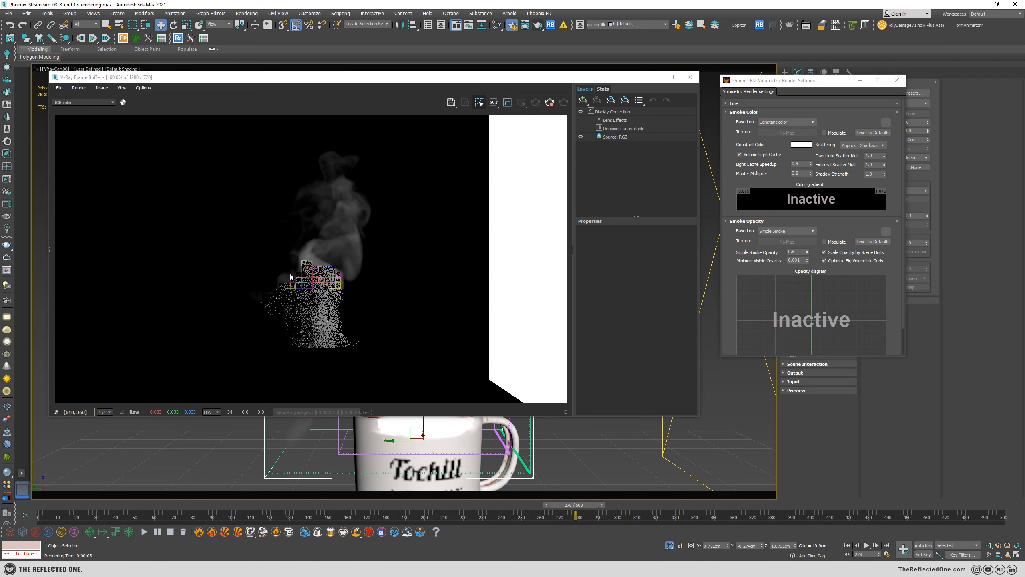
scroll(335, 263, "down", 1)
scroll(340, 270, "up", 1)
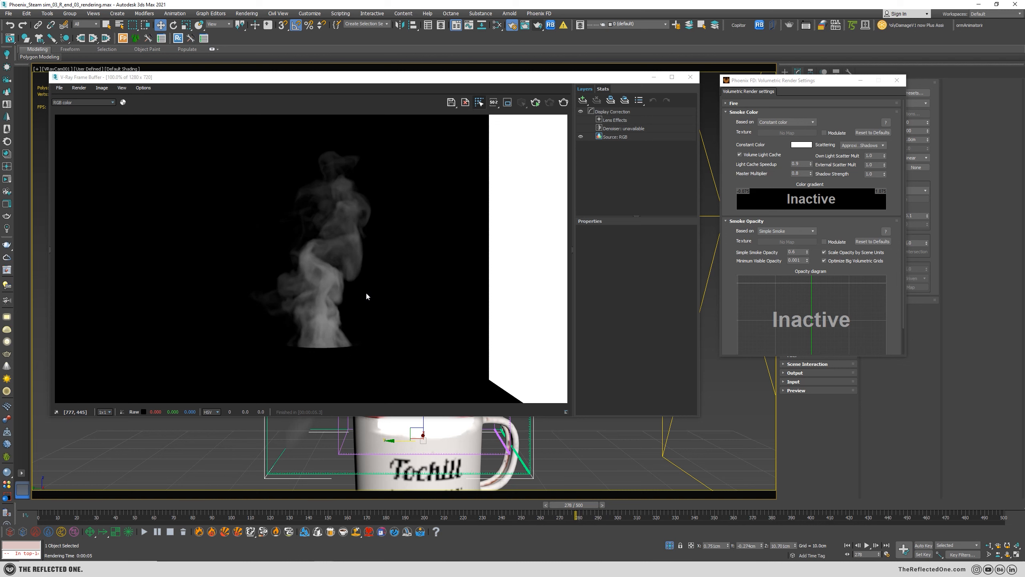
double_click(802, 173)
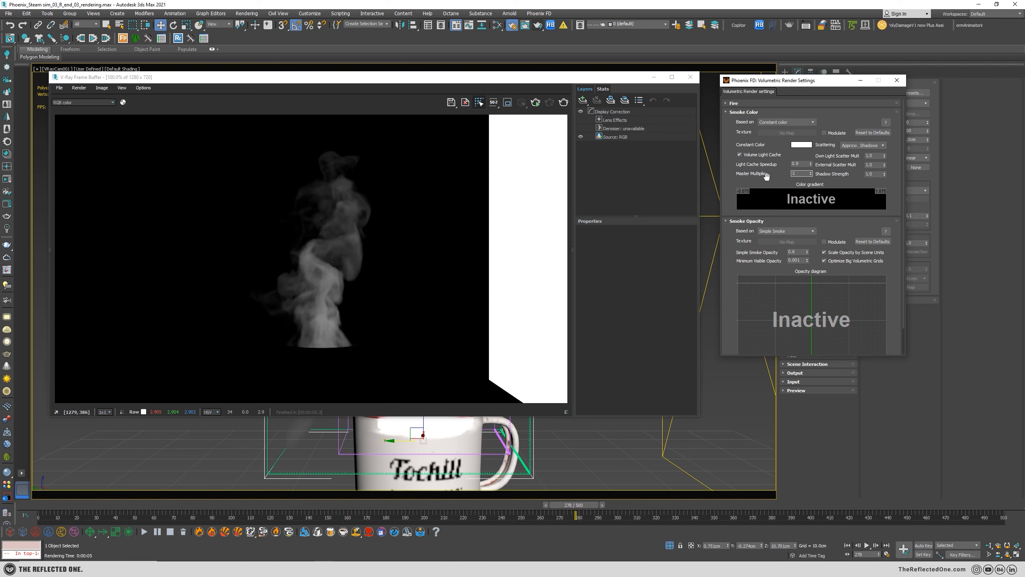
left_click(563, 103)
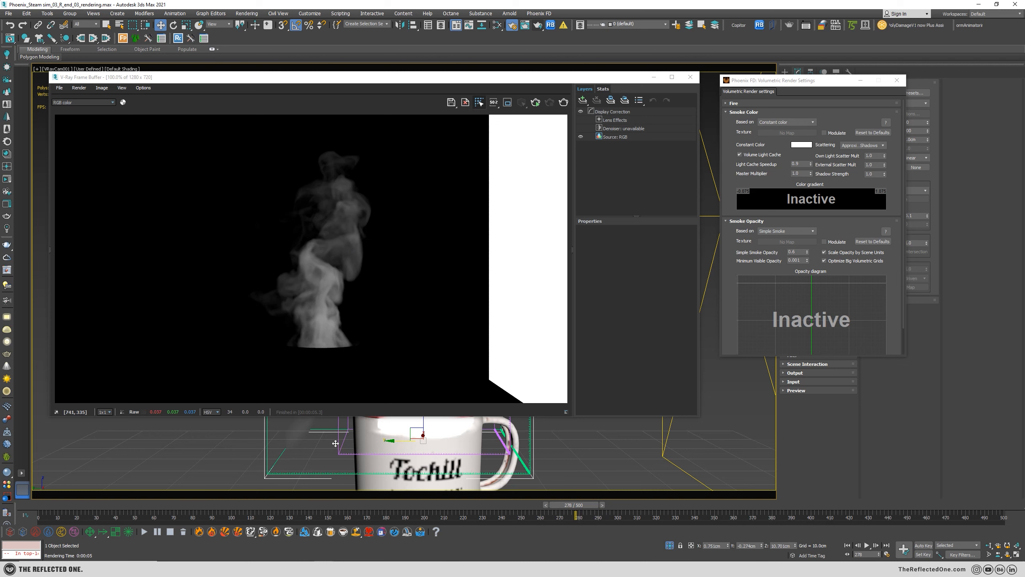
Switch to the Corona mug scene, preview it with an interactive viewport render, and stop the session.
left_click(324, 569)
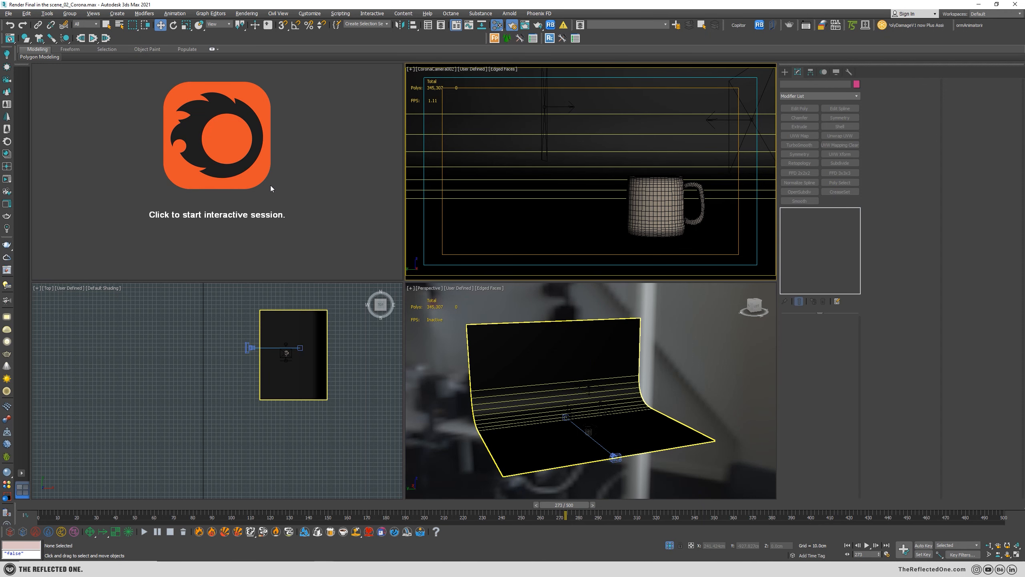
left_click(320, 198)
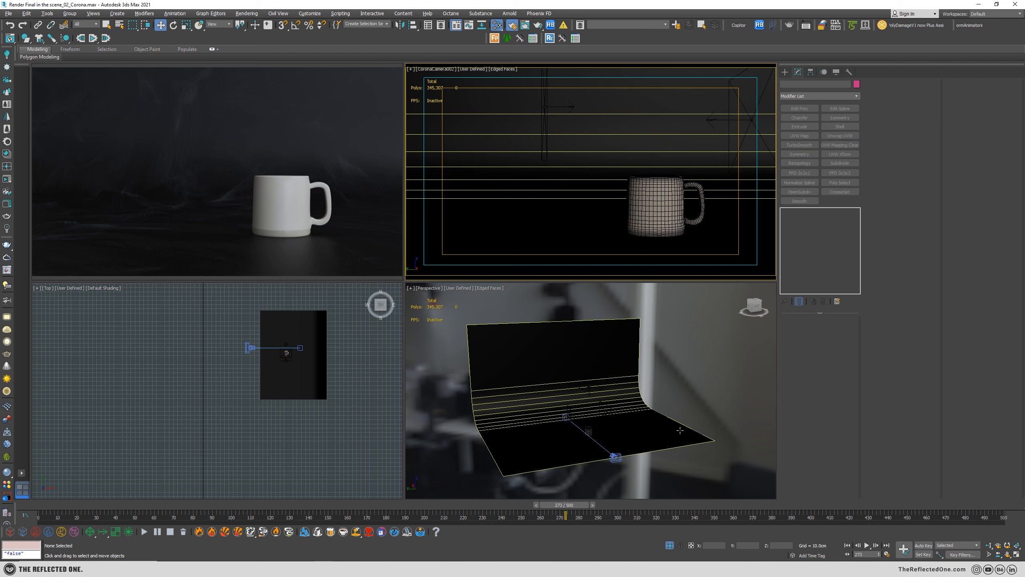
mouse_move(336, 190)
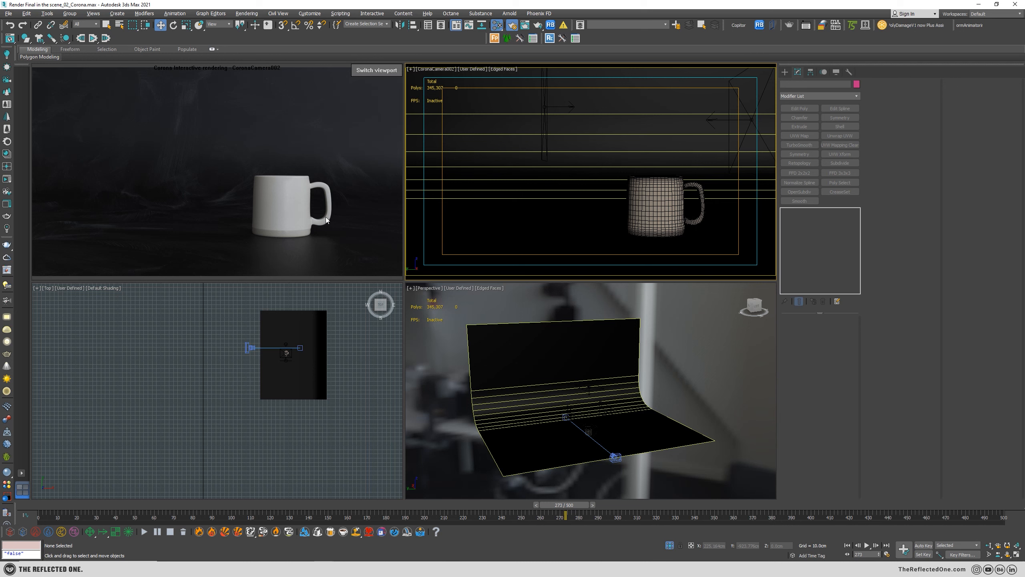
right_click(306, 169)
left_click(343, 184)
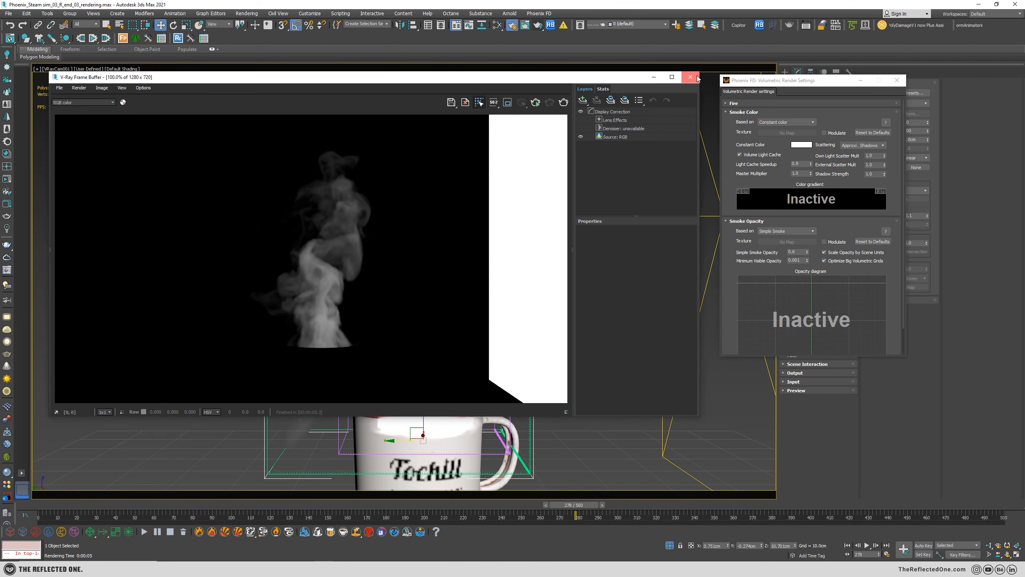
Return to the steam scene, close the frame buffer, and maximize the Perspective viewport.
left_click_drag(610, 77, 610, 83)
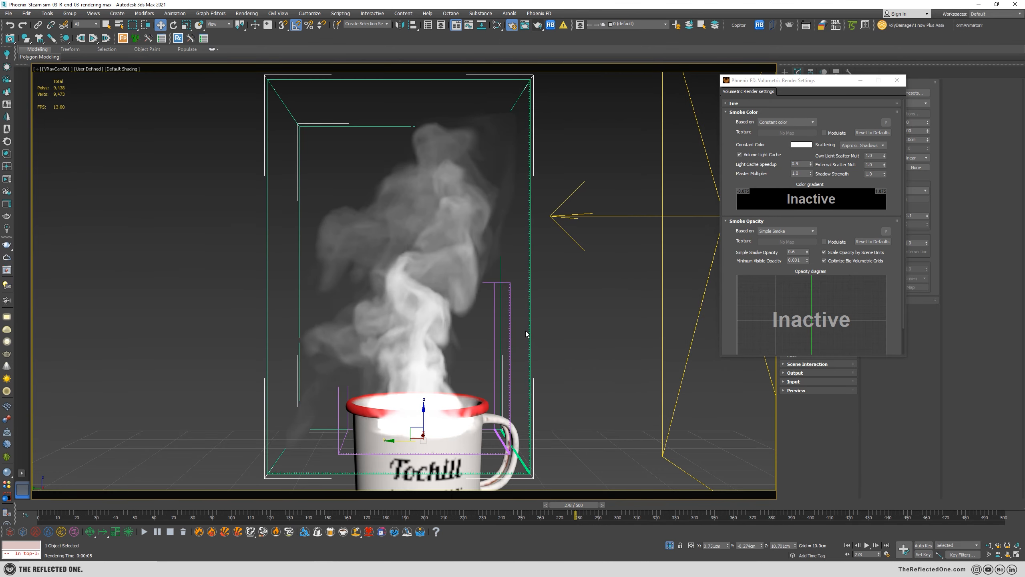
key("alt+w")
middle_click(525, 355)
key("alt+w")
Select the Phoenix FD simulator above the mug and copy it into Copitor's first slot.
left_click(452, 262)
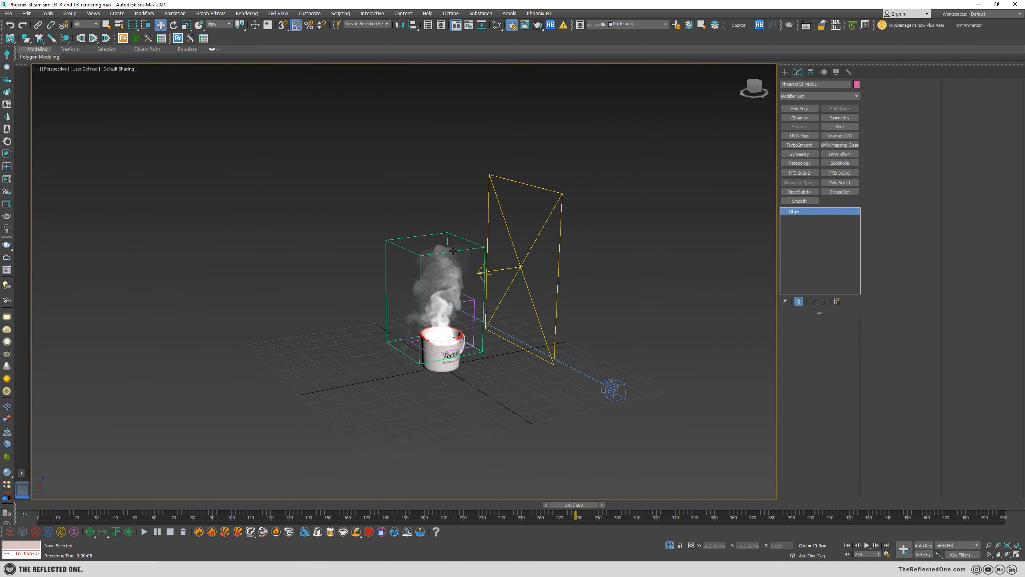
left_click(452, 248)
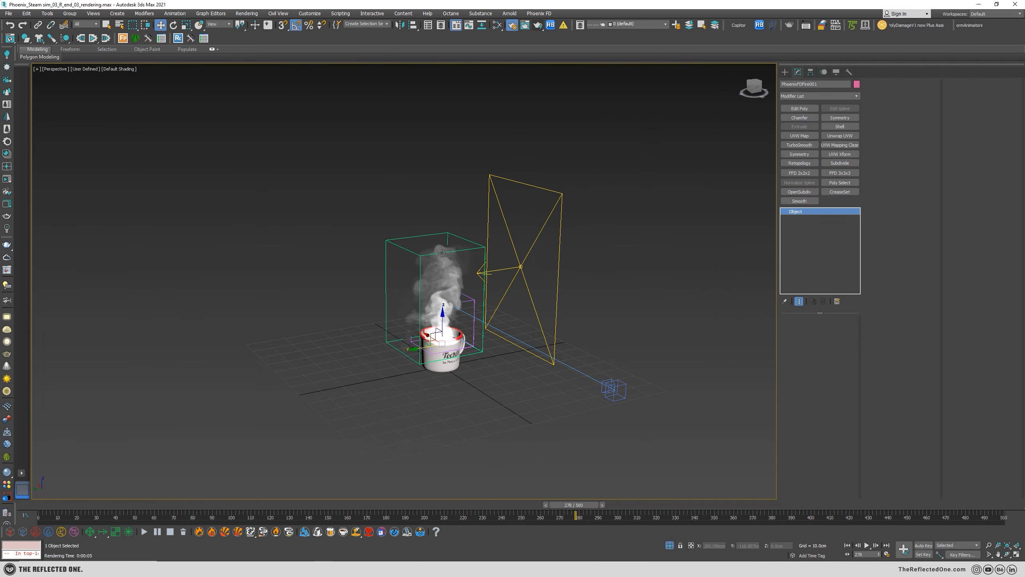
left_click(741, 25)
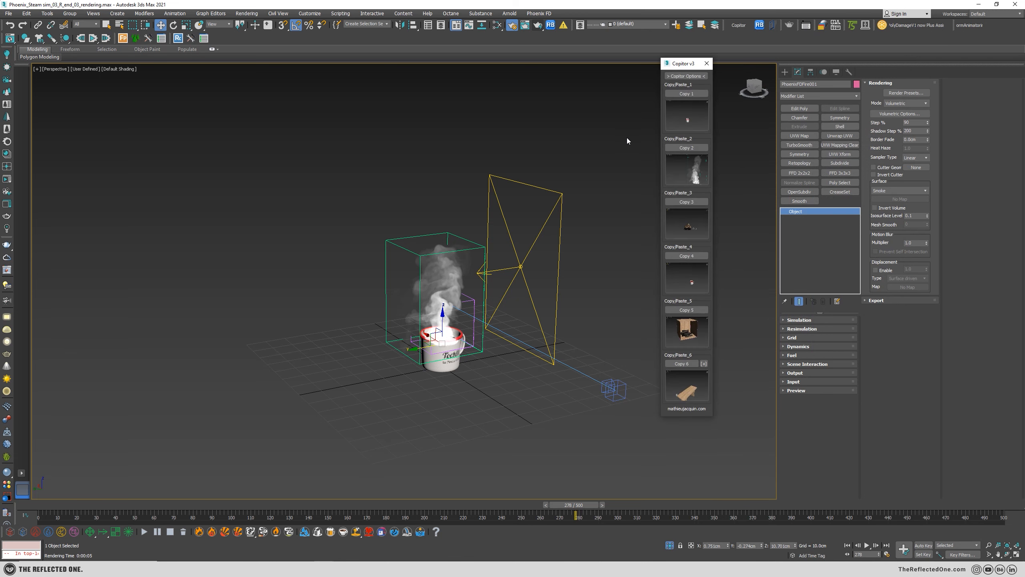
left_click(686, 94)
scroll(443, 292, "up", 5)
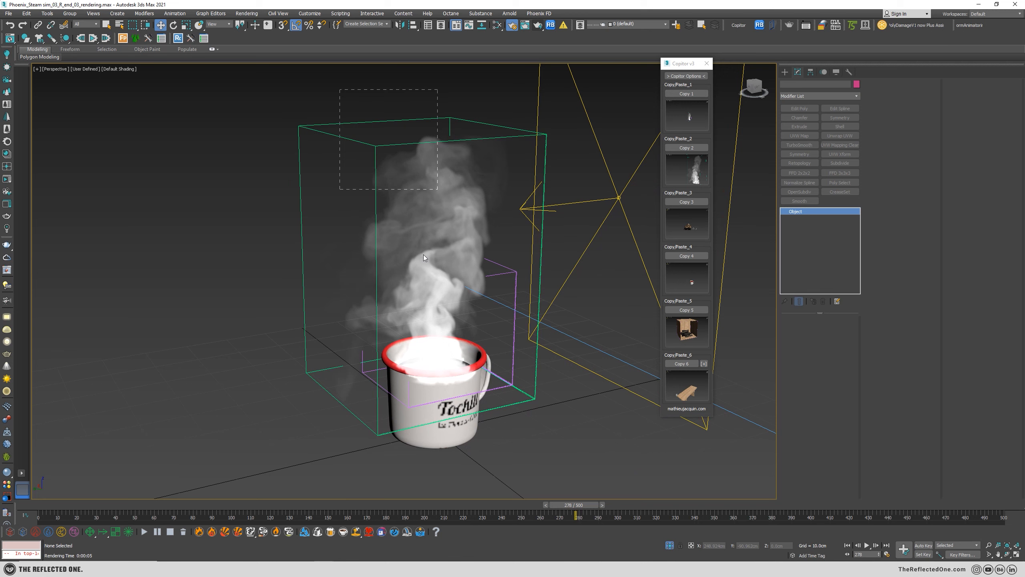
left_click(423, 248)
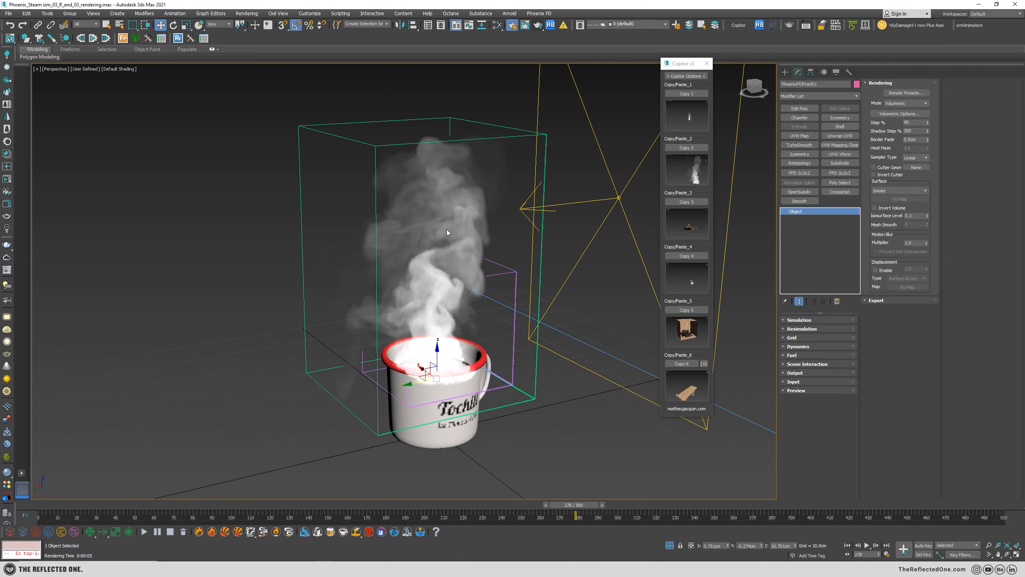
left_click(686, 94)
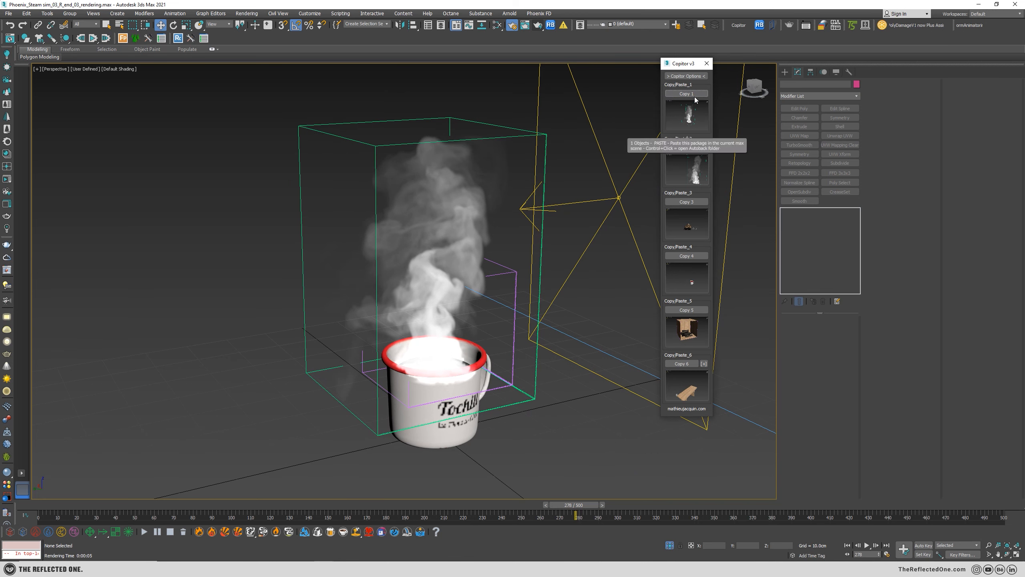
left_click(706, 64)
Switch to the Corona mug scene, maximize its Perspective viewport, and set the viewport background to the user interface solid color.
mouse_move(295, 539)
left_click(367, 534)
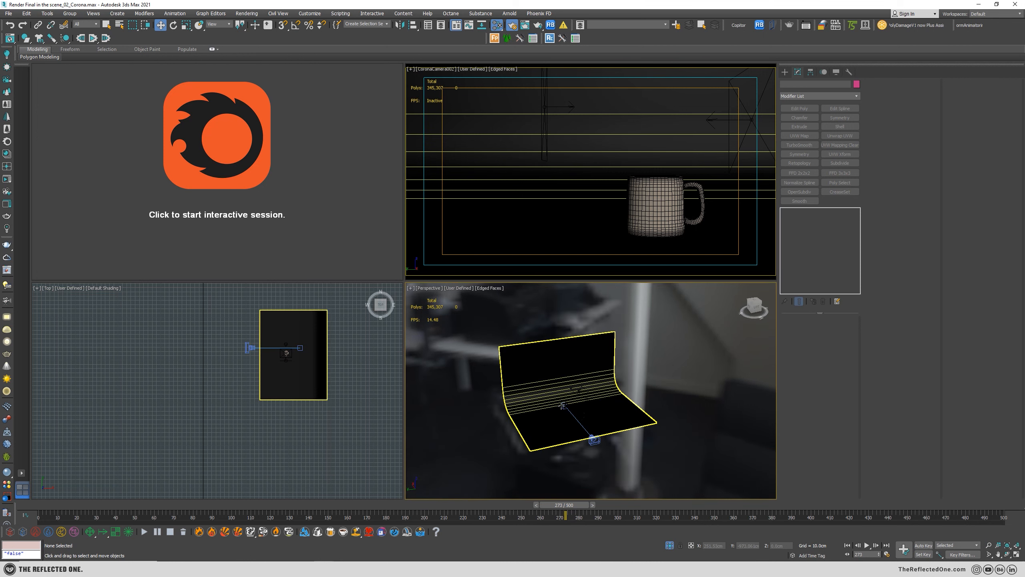
key("alt+w")
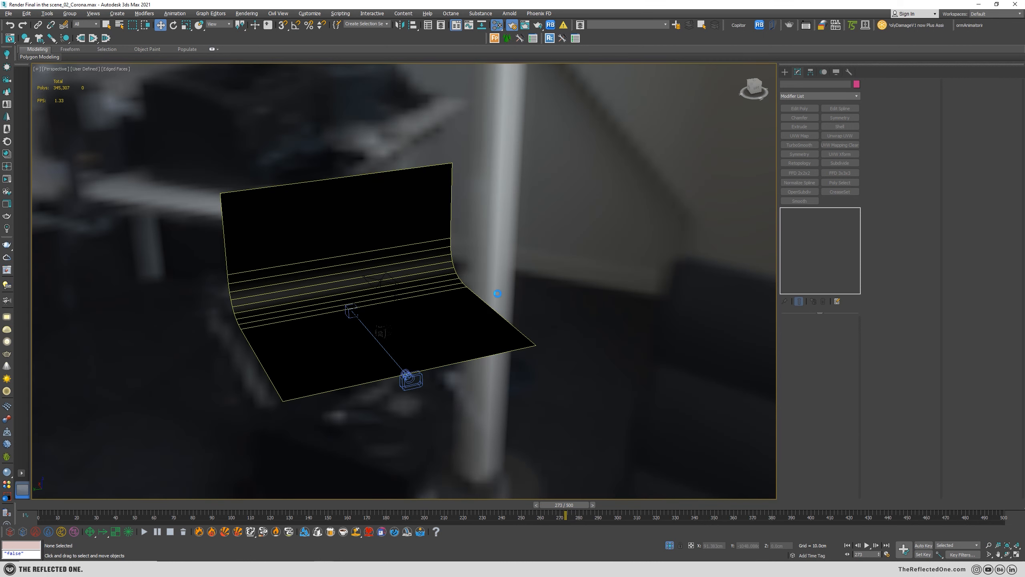
key("alt+b")
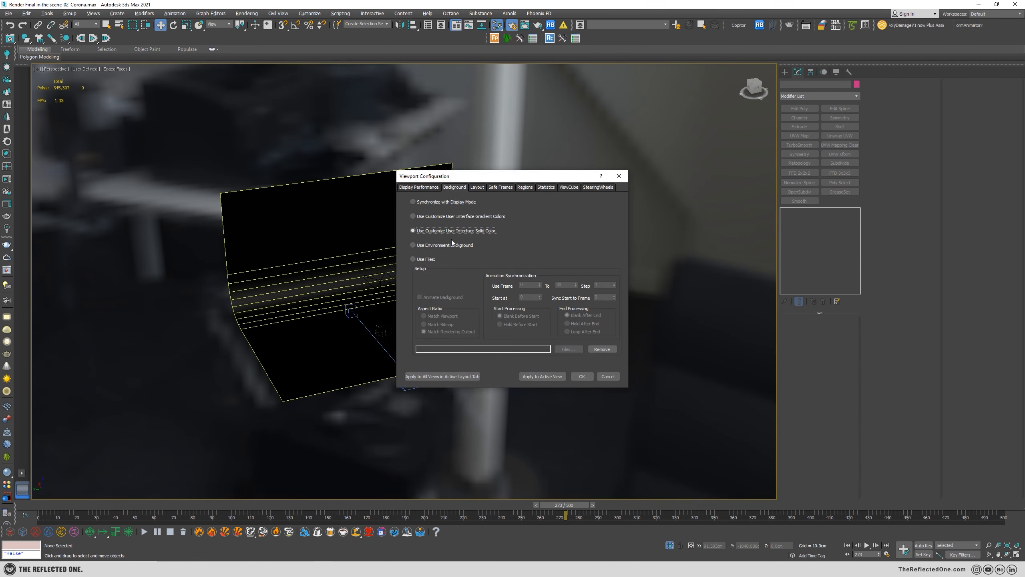
left_click(582, 376)
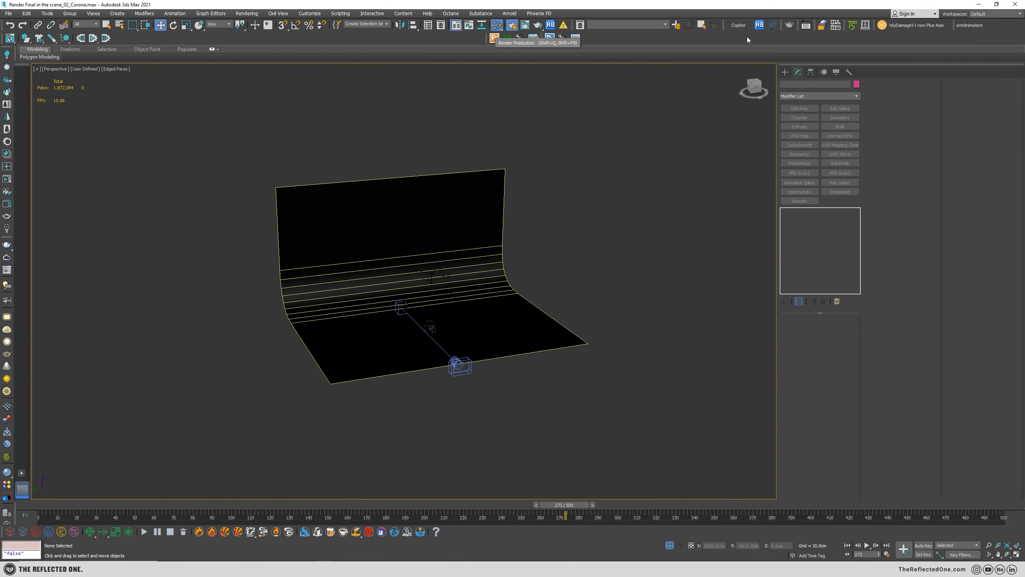
Paste the steam setup from Copitor's first slot and move the pasted simulator and light over to the curved backdrop.
left_click(738, 25)
left_click(693, 119)
scroll(497, 284, "down", 4)
middle_click_drag(210, 344, 537, 275)
key("w")
left_click_drag(247, 339, 435, 314)
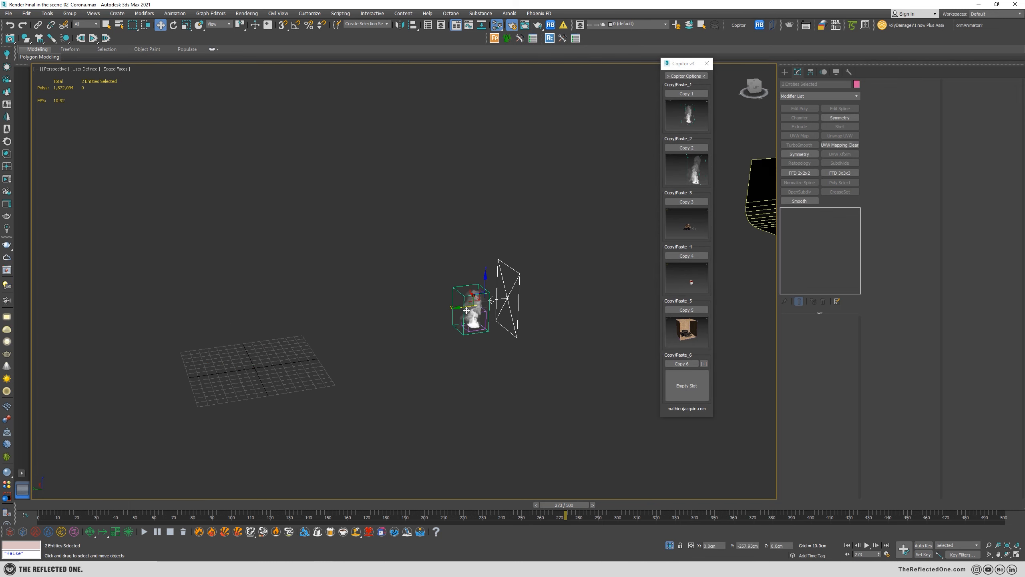
middle_click_drag(444, 315, 238, 360)
left_click_drag(229, 354, 682, 238)
middle_click_drag(682, 238, 468, 284)
Move the pasted simulator and light so that the steam's base sits at the mug's rim.
scroll(460, 279, "up", 6)
middle_click_drag(371, 221, 434, 133)
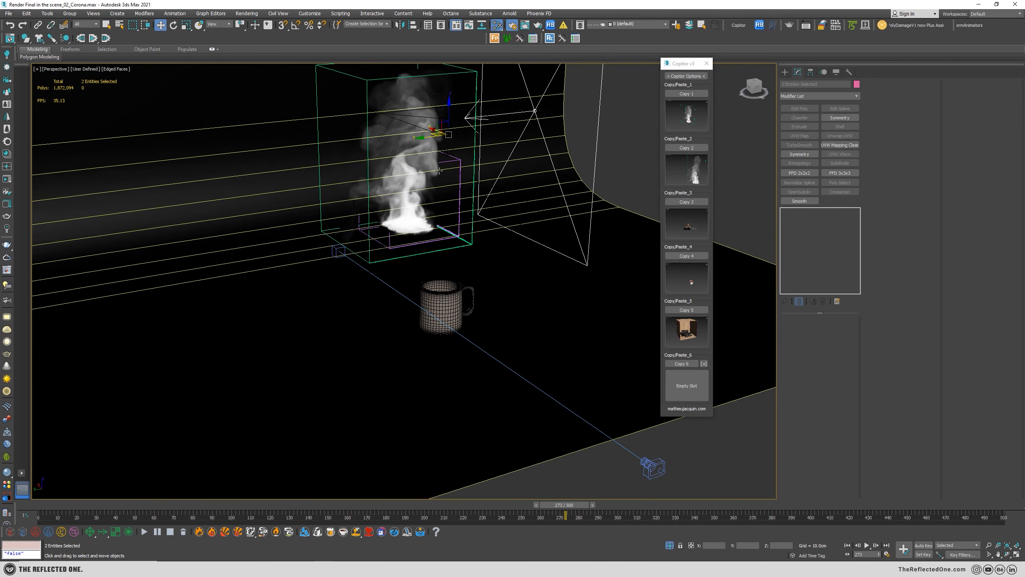
left_click_drag(436, 132, 461, 133)
middle_click_drag(456, 121, 468, 136, "alt")
left_click_drag(467, 129, 507, 238)
middle_click_drag(506, 350, 480, 323, "alt")
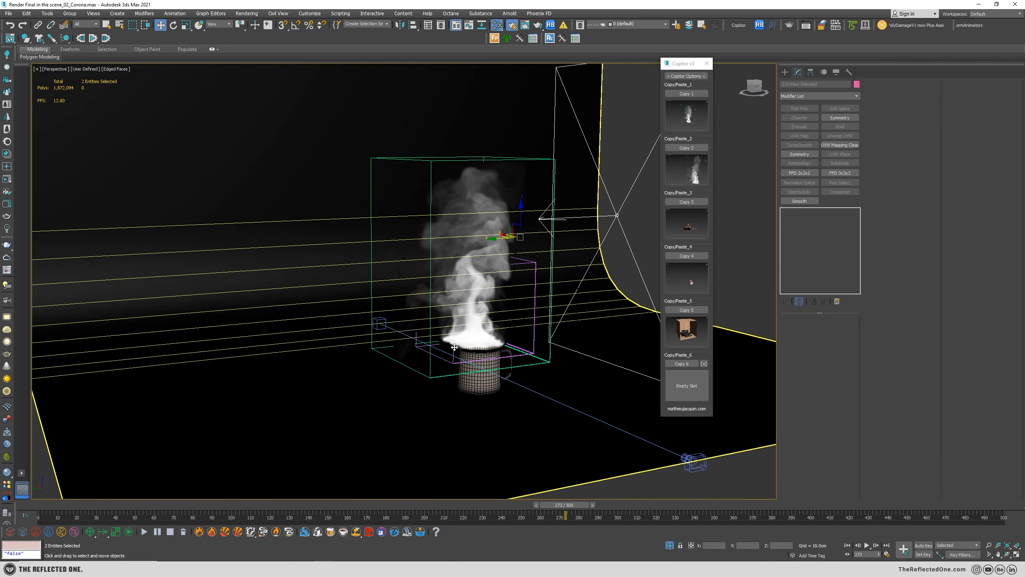
Scale the pasted steam simulator and light down uniformly with the Scale Transform Type-In, and lower them toward the mug.
right_click(190, 27)
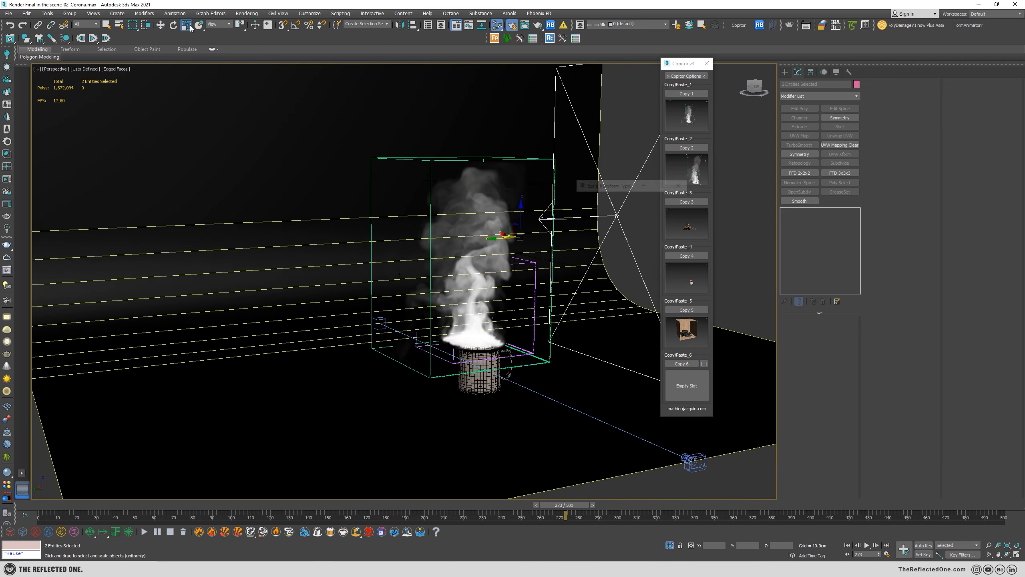
left_click_drag(680, 206, 668, 368)
key("w")
middle_click_drag(518, 232, 518, 294, "alt")
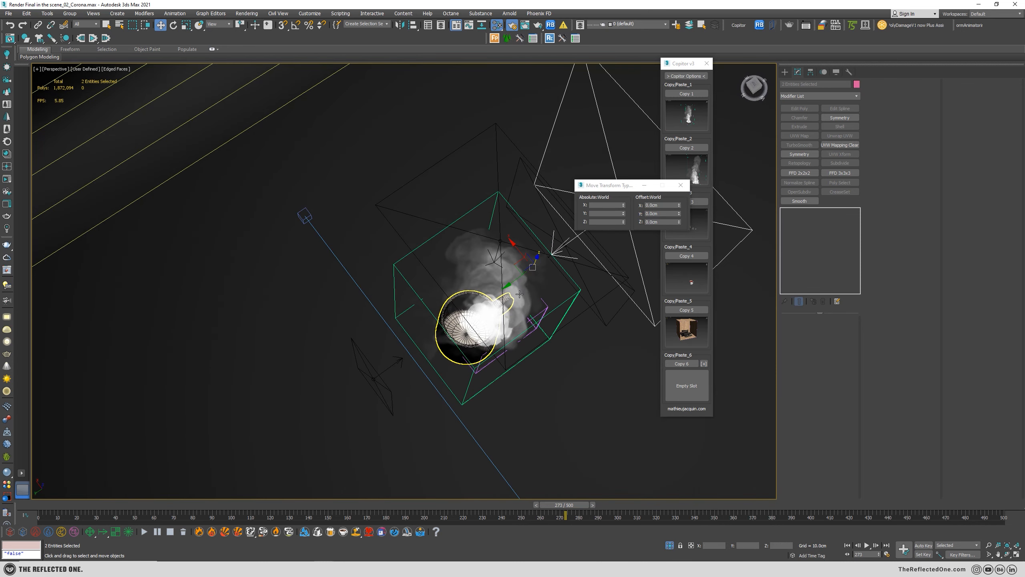
Undo the stray change and move the simulator and light horizontally until the steam is centred over the mug's opening.
left_click(500, 259)
key("ctrl+z")
left_click_drag(516, 265, 497, 258)
middle_click_drag(519, 294, 500, 259, "alt")
left_click_drag(514, 233, 514, 242)
middle_click_drag(512, 310, 548, 253, "alt")
Fine-tune the uniform scale and position of the simulator and light so the steam's base fits inside the mug's rim.
key("r")
left_click_drag(538, 225, 536, 230)
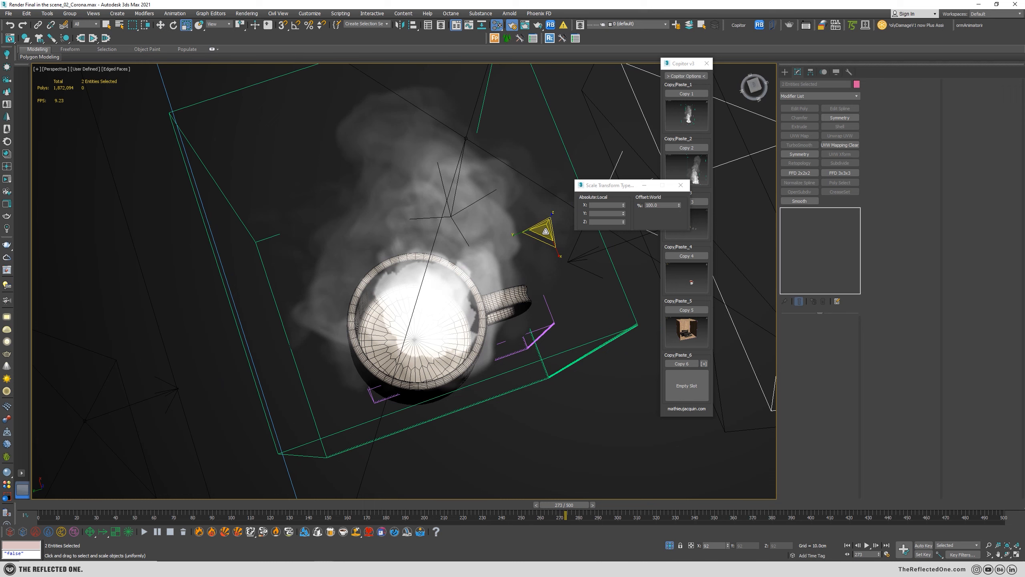
key("w")
middle_click_drag(532, 215, 471, 283, "alt")
scroll(452, 265, "down", 4)
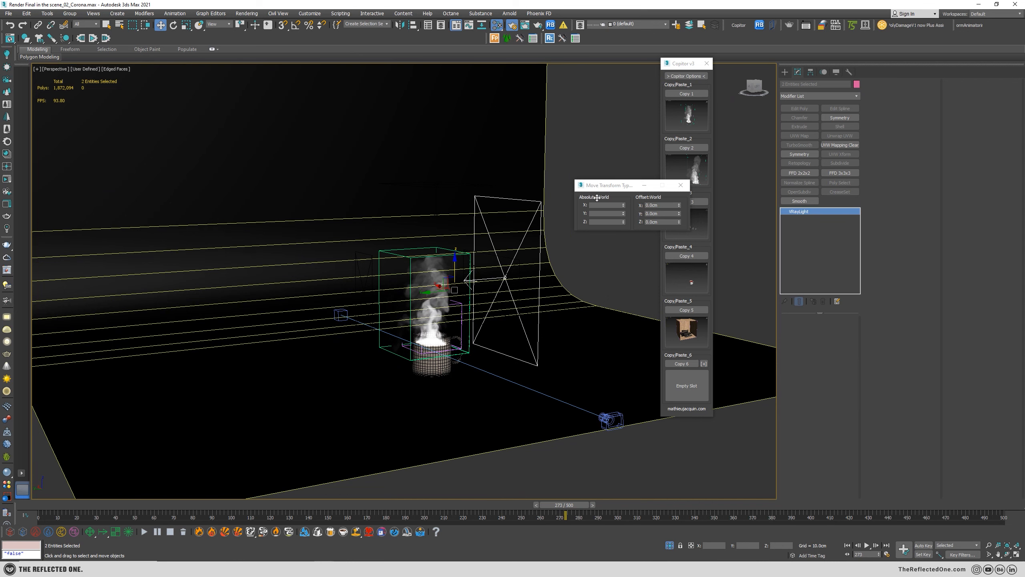
Turn off the large V-Ray plane light beside the steam and delete the V-Ray light above it.
left_click(792, 329)
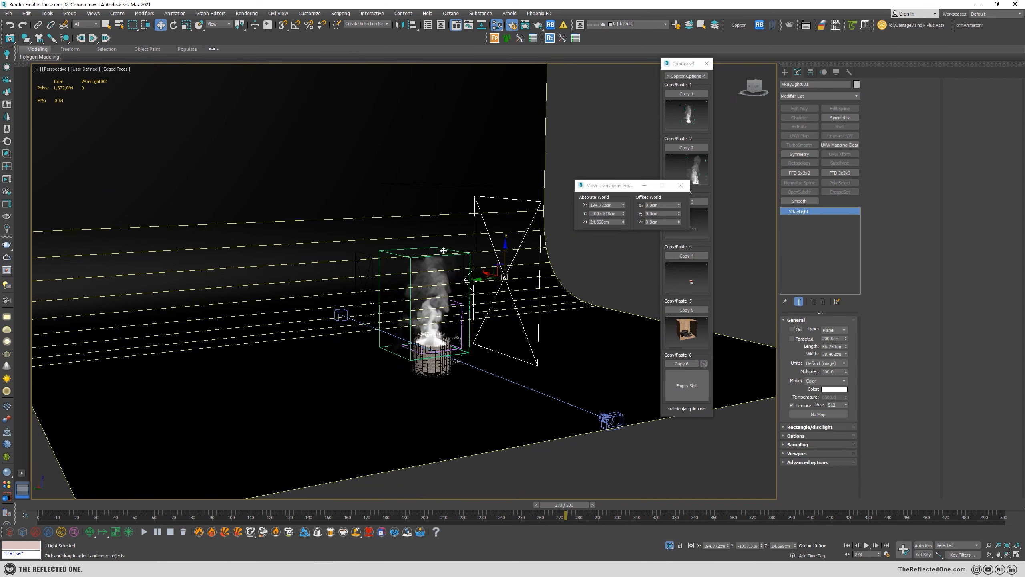
middle_click_drag(520, 279, 539, 275, "alt")
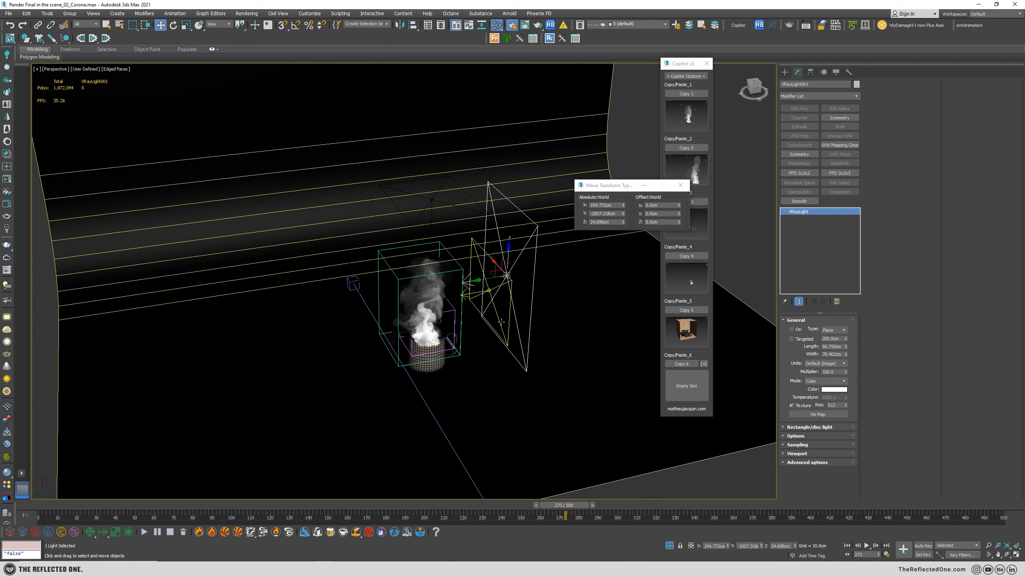
left_click(501, 321)
left_click(449, 206)
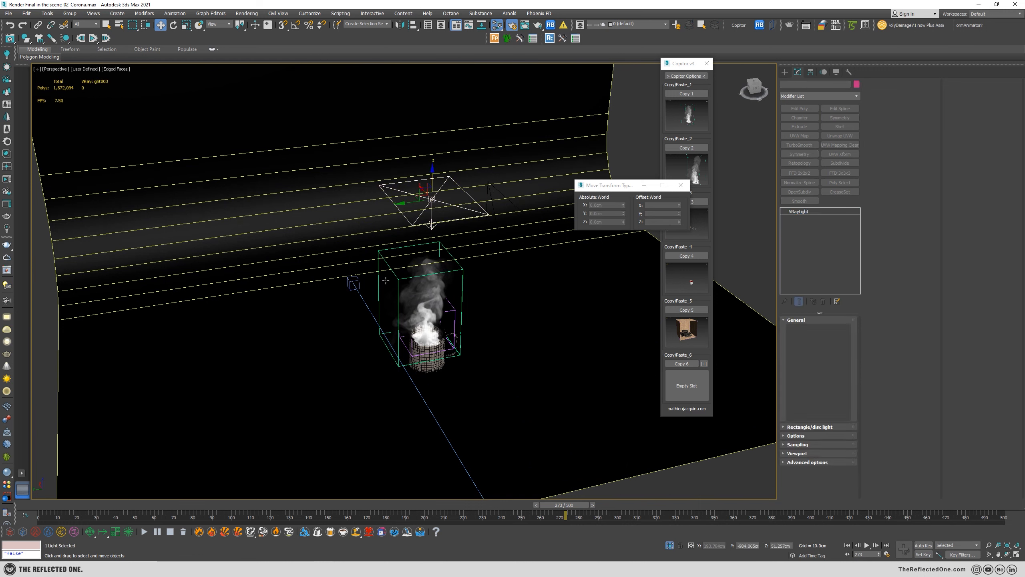
key("Delete")
Restore the four-viewport layout, activate the CoronaCamera002 view, and start the Corona interactive render.
middle_click_drag(465, 307, 426, 291)
key("alt+w")
left_click(490, 117)
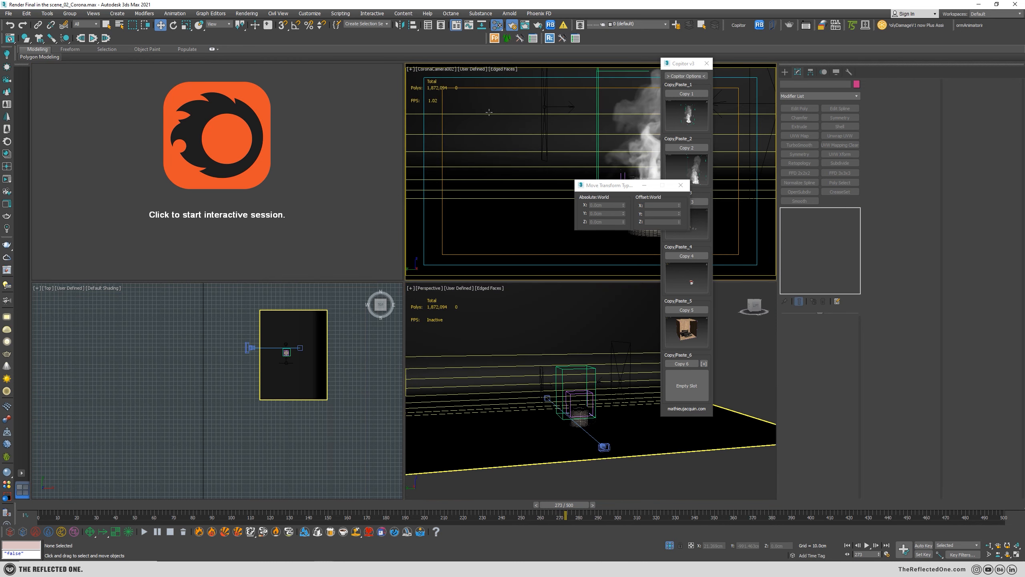
left_click(297, 144)
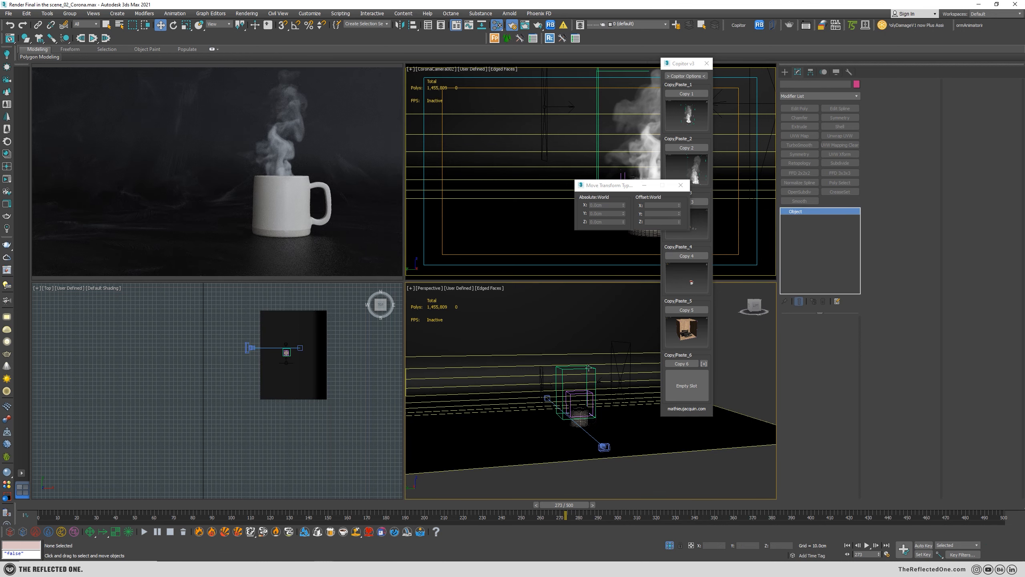
Select the Phoenix FD simulator, close the transform and Copitor windows, and enlarge the simulator slightly.
left_click(584, 391)
key("alt+w")
left_click(680, 185)
left_click(706, 64)
key("r")
Set the timeline to frame 264 and restart the Corona interactive render in the four-viewport layout.
key("alt+w")
right_click(290, 199)
key("alt+w")
left_click_drag(565, 515, 548, 517)
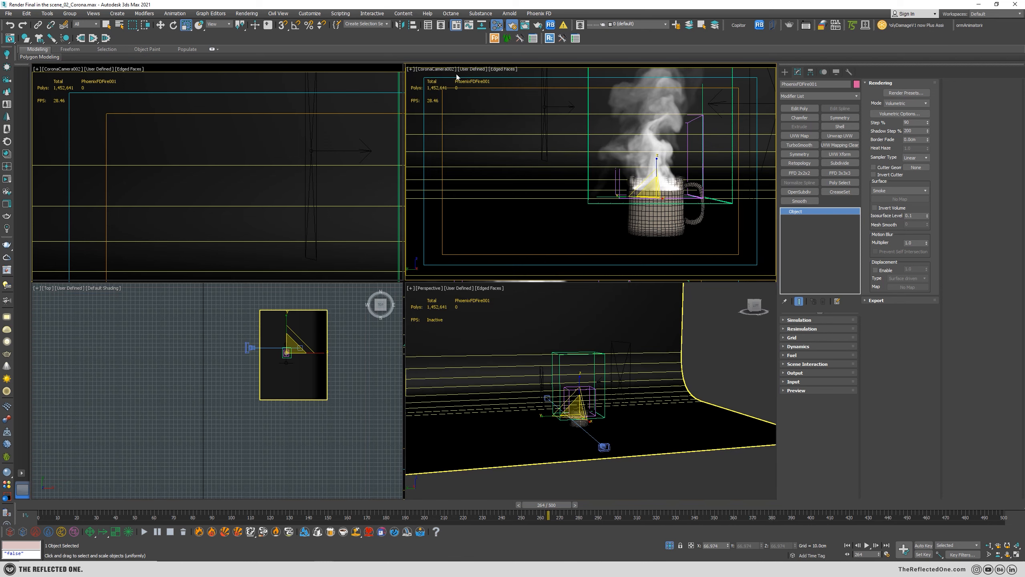
key("alt+w")
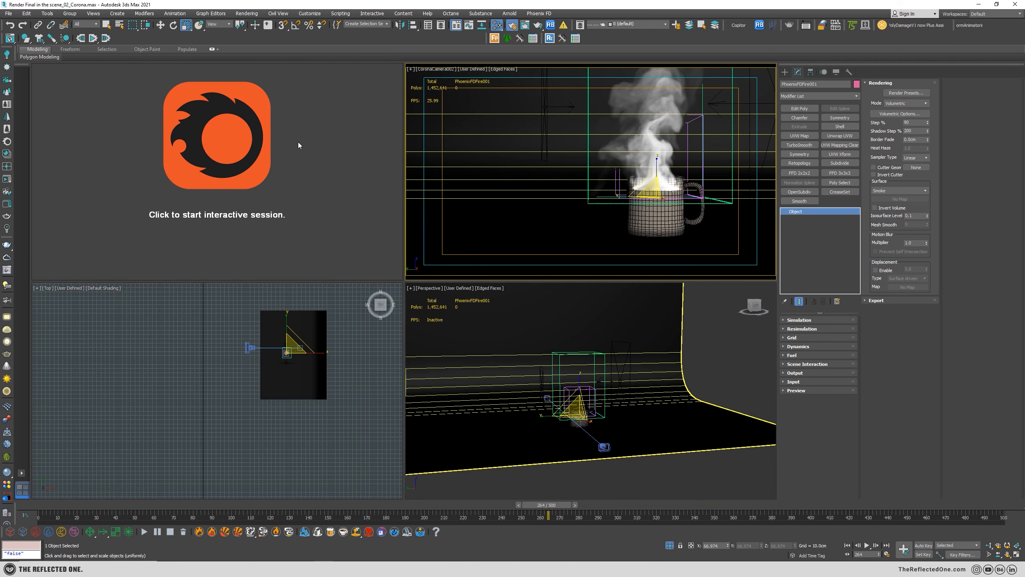
left_click(298, 142)
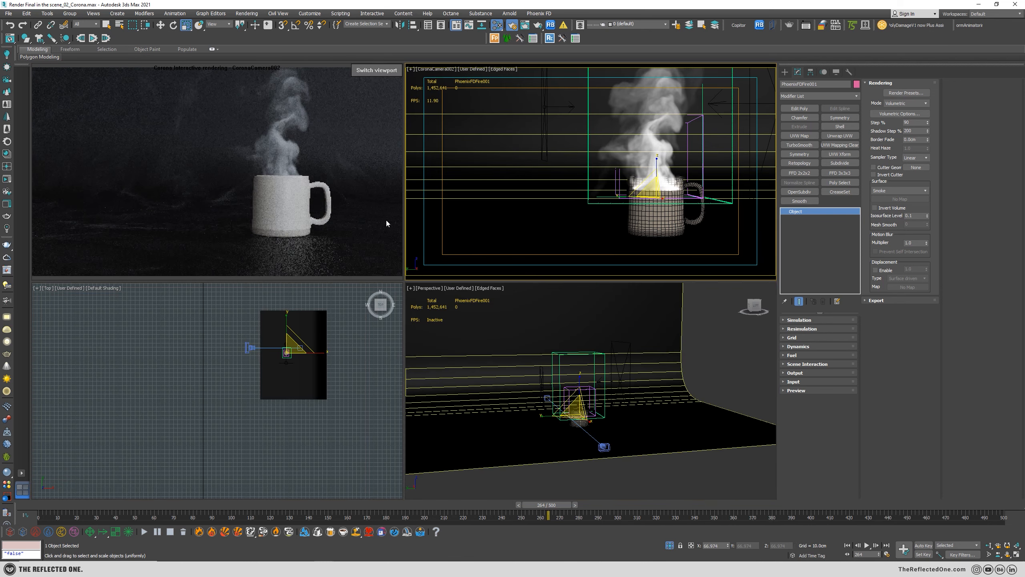
Stop the interactive render, switch the camera viewport to Front, and switch the Corona Interactive viewport to Top.
right_click(245, 117)
left_click(264, 146)
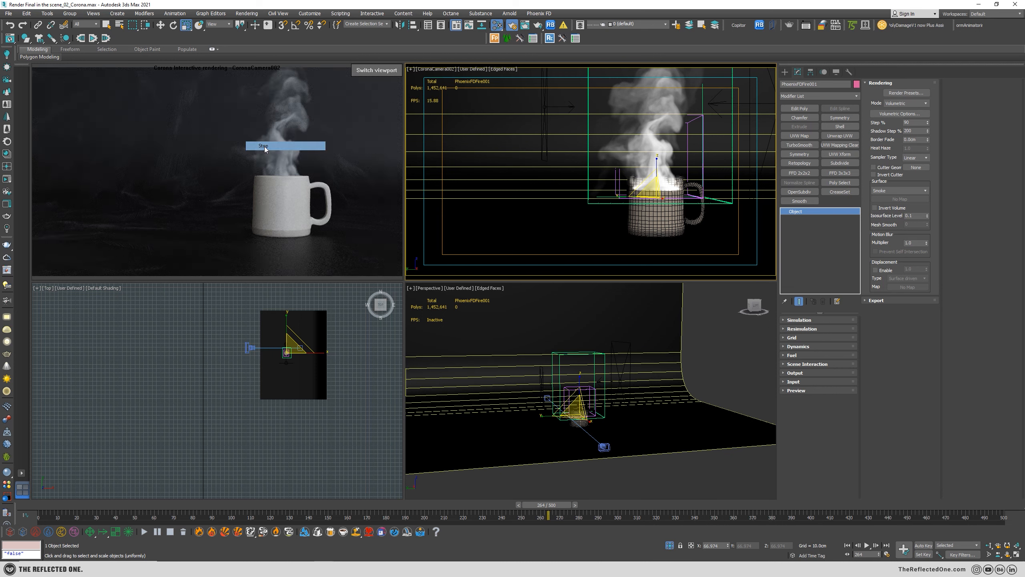
key("v")
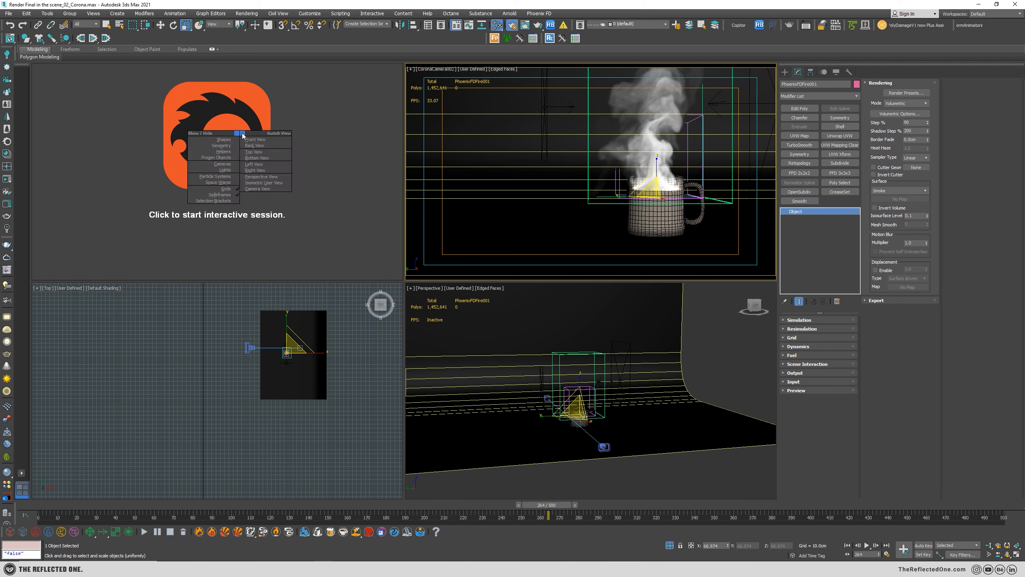
left_click(251, 139)
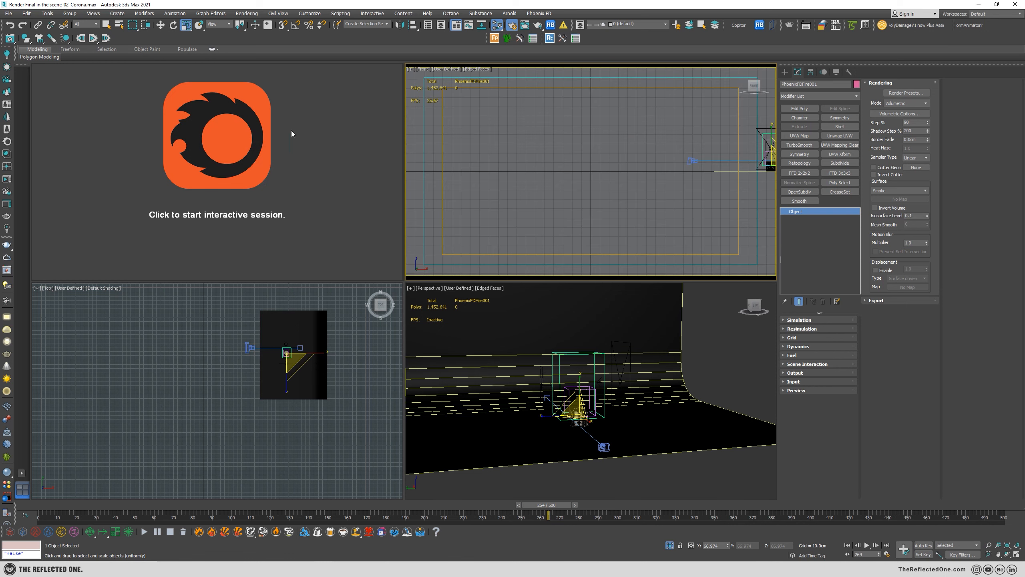
key("v")
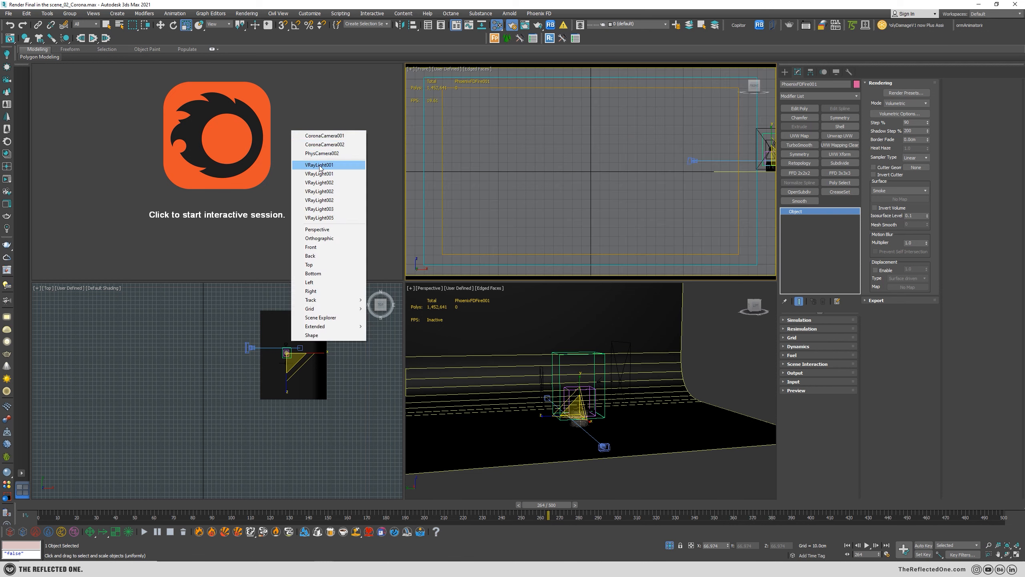
left_click(297, 167)
key("t")
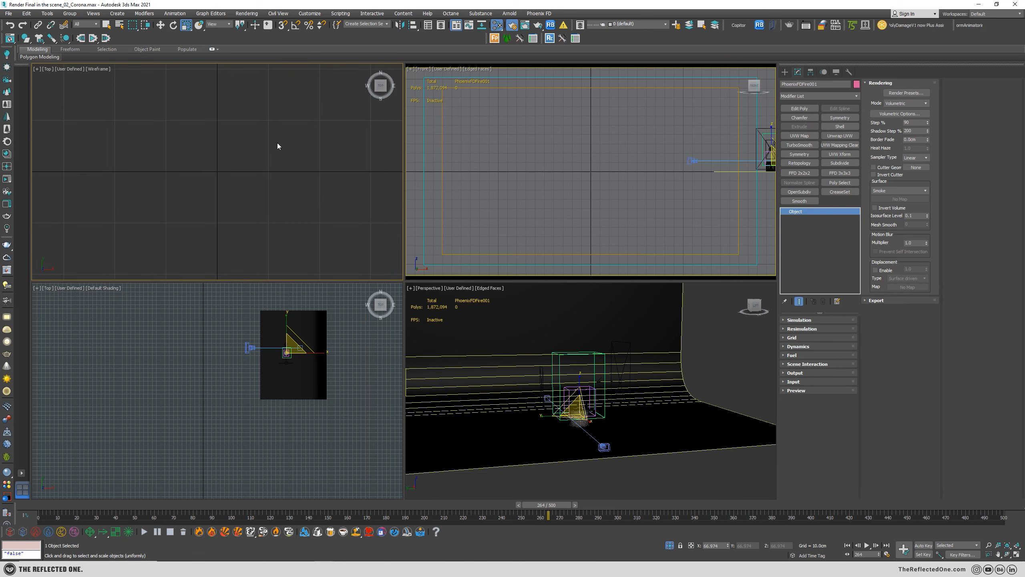
Turn the wireframe Top viewport into a Corona Interactive extended viewport.
left_click(48, 69)
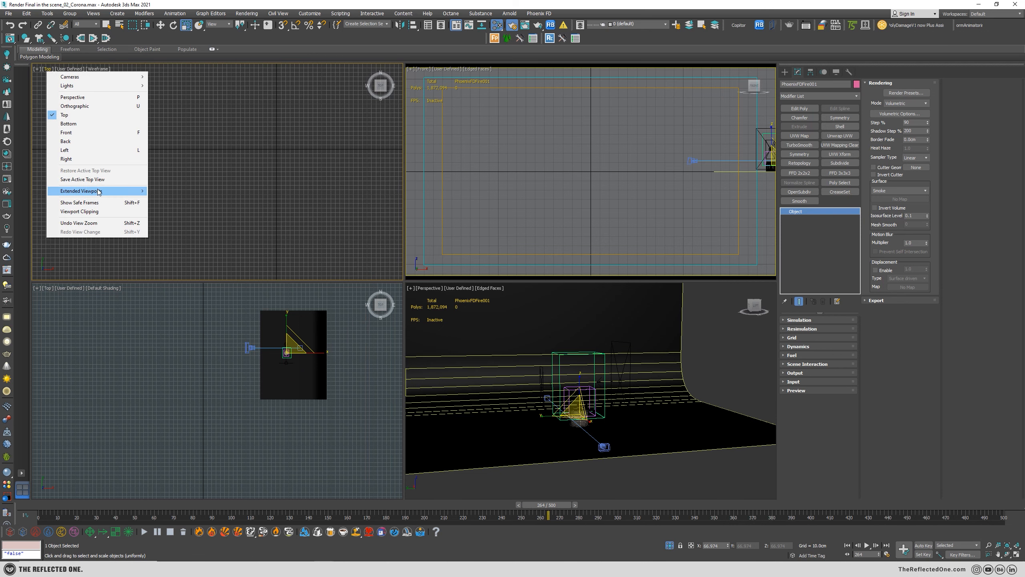
mouse_move(97, 191)
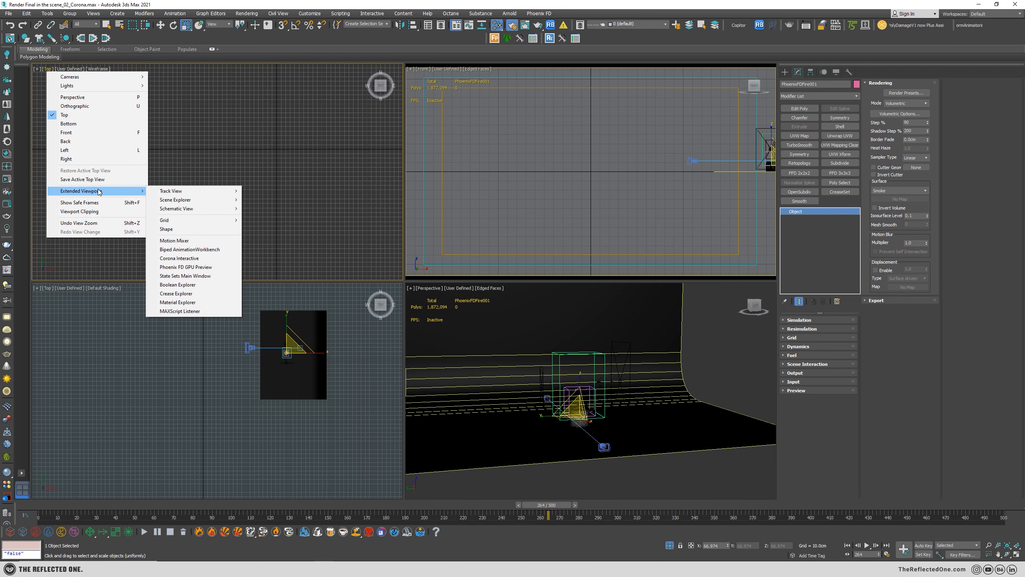
left_click(193, 261)
Show CoronaCamera002 in the Front viewport, render it interactively, and shift the camera so the mug sits lower in the frame.
right_click(593, 136)
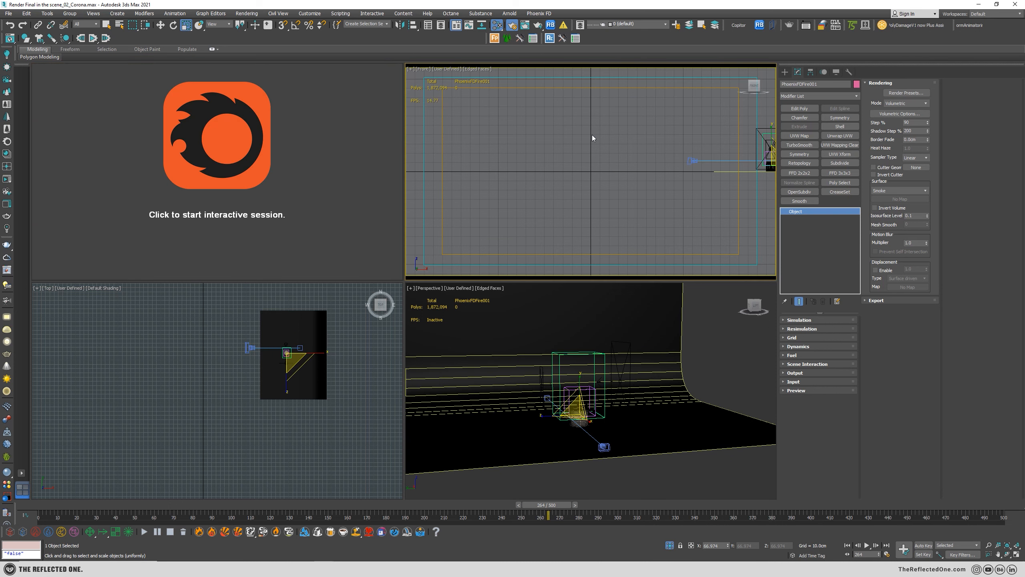
key("c")
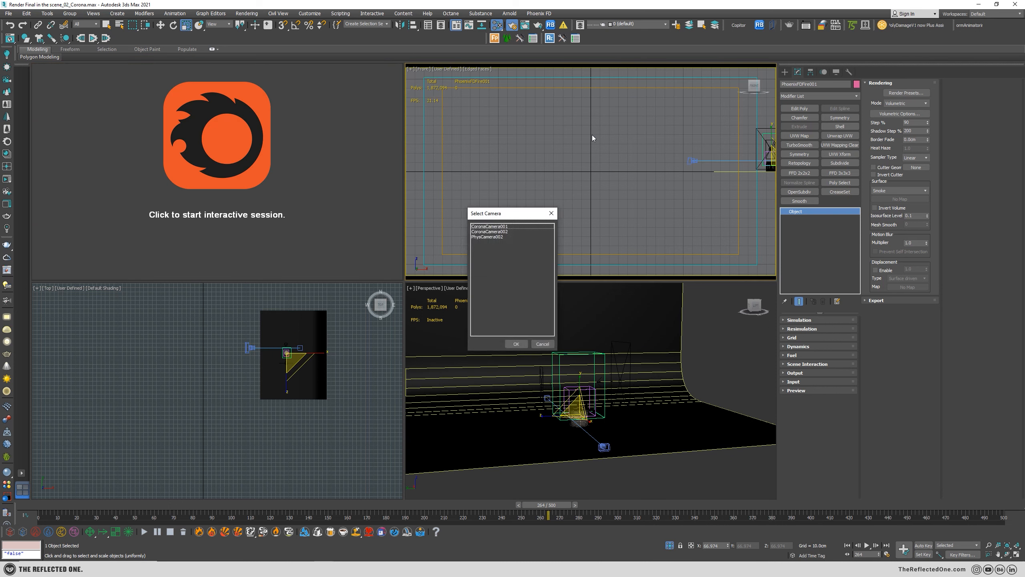
double_click(502, 232)
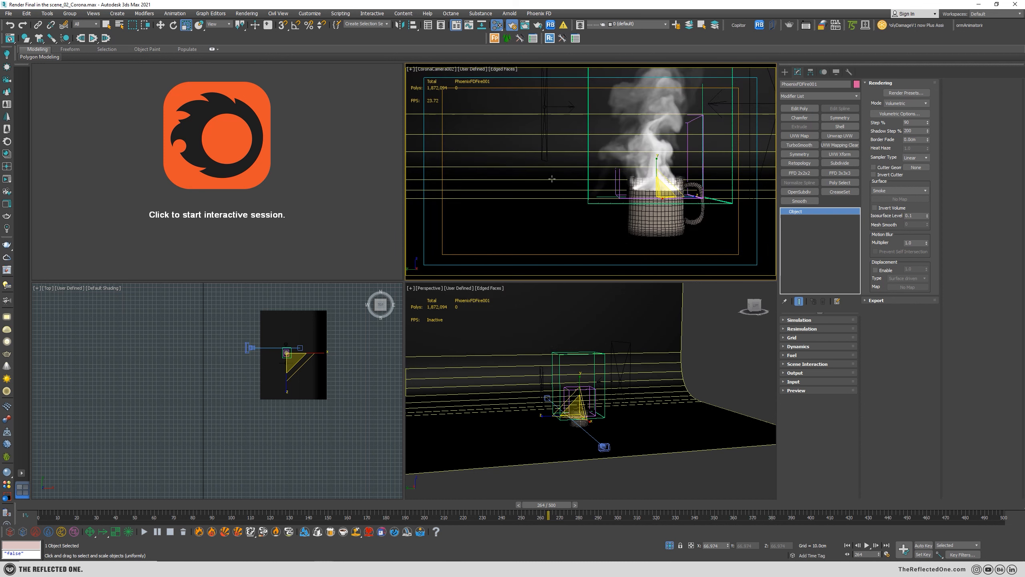
left_click(284, 125)
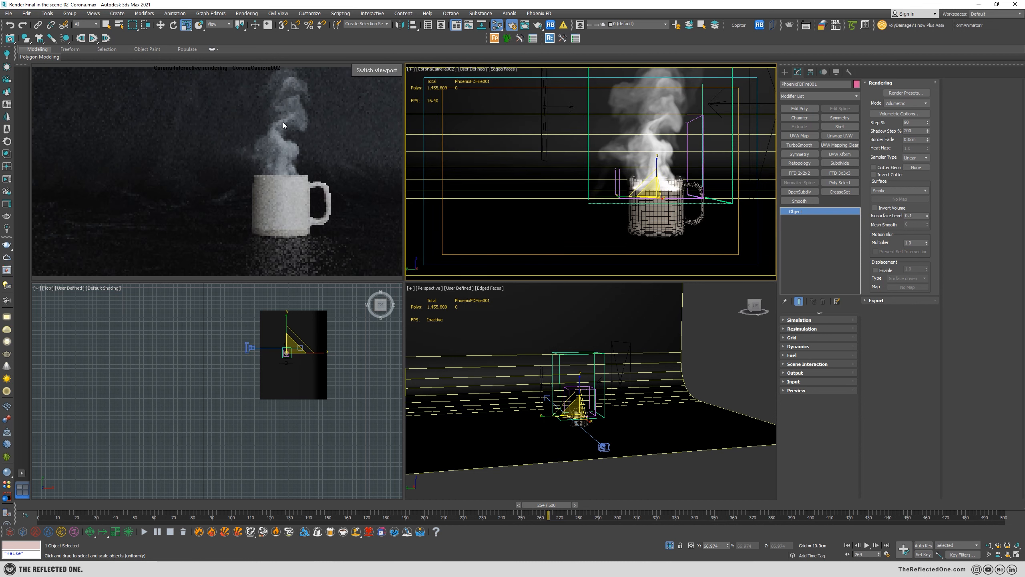
middle_click_drag(630, 134, 631, 148)
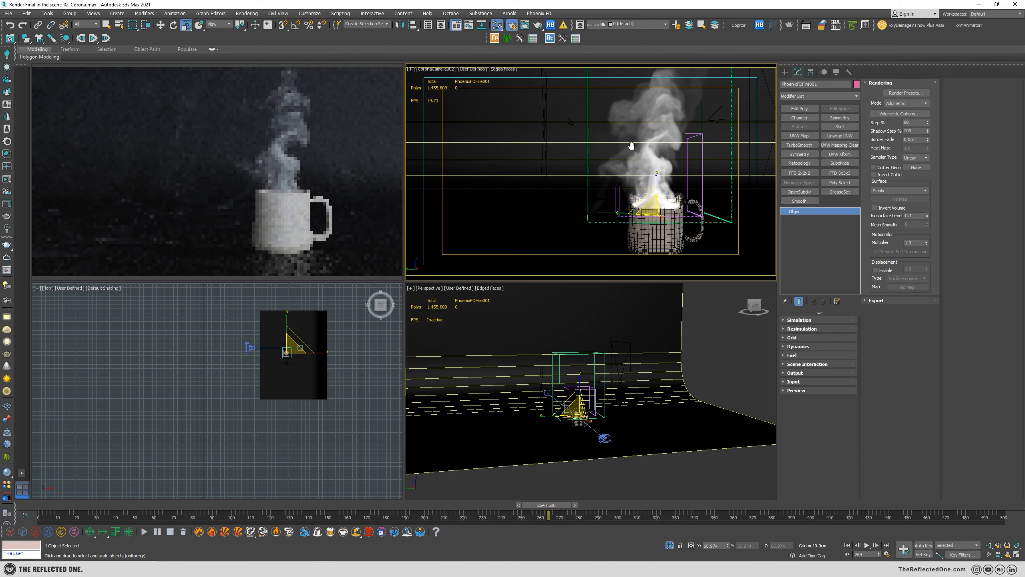
Open the simulator's volumetric render settings with Smoke Color and Smoke Opacity expanded, and place the window clear of the settings column.
left_click(896, 114)
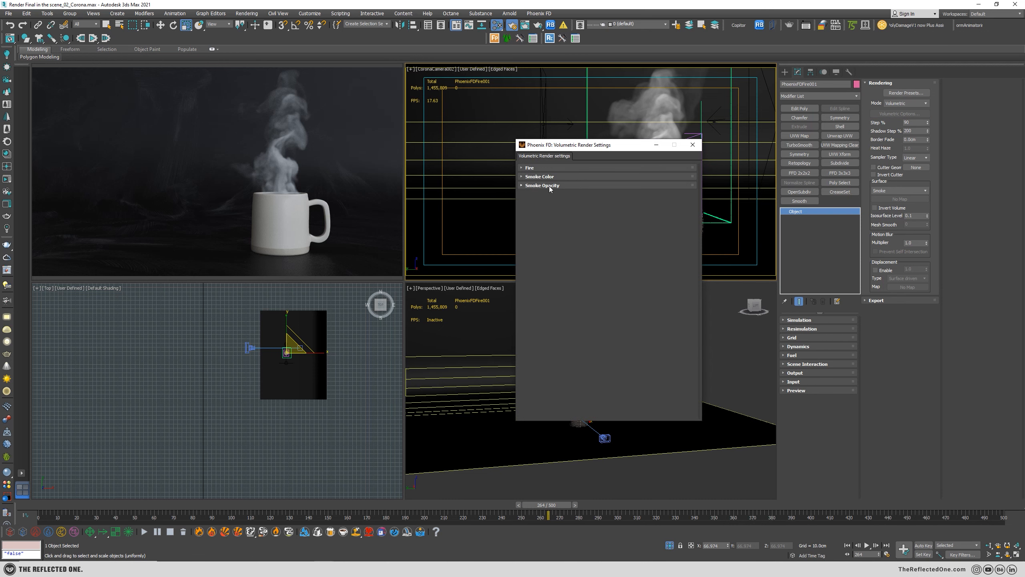
left_click(549, 186)
left_click(544, 176)
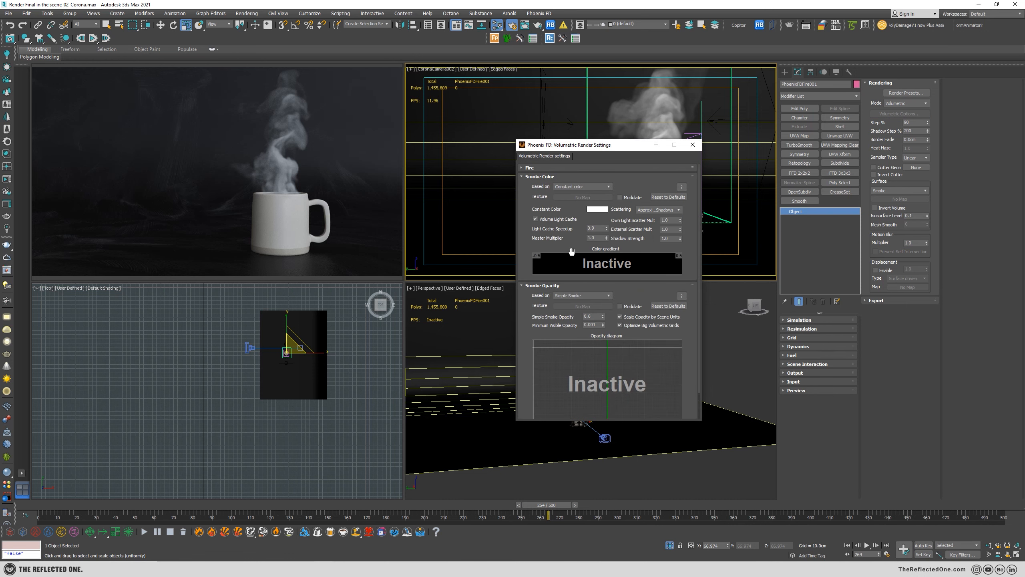
left_click_drag(573, 147, 469, 87)
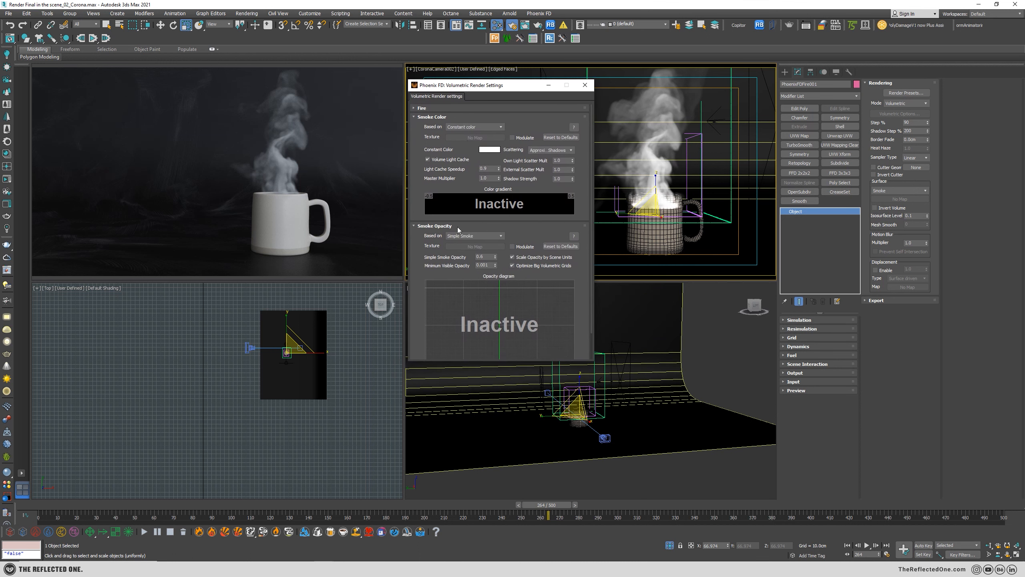
Test Simple Smoke Opacity values of 0.1, 0.2 and 0.5, and settle on 0.6.
double_click(489, 257)
type(".1")
key("Return")
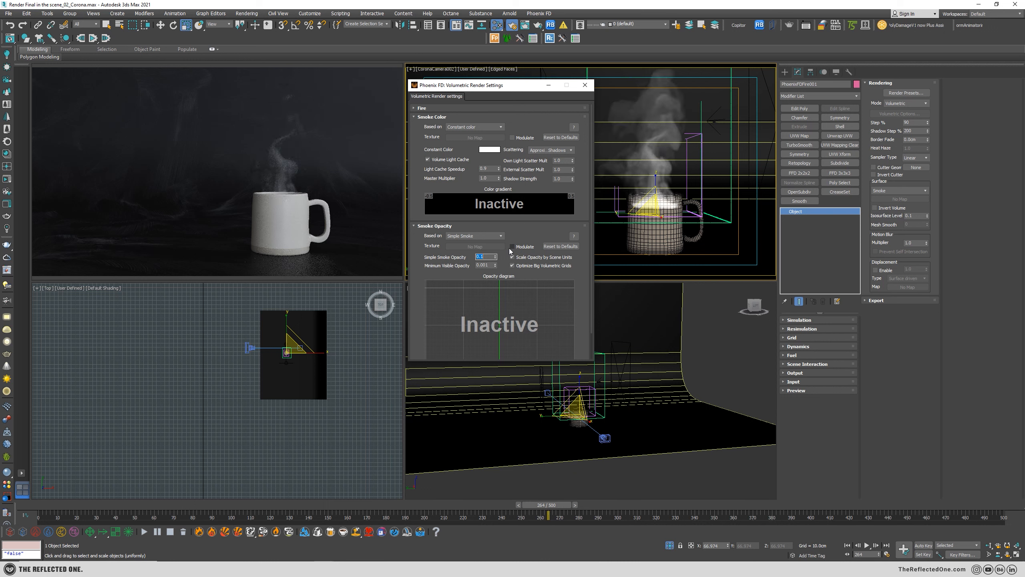
type(".2")
key("Return")
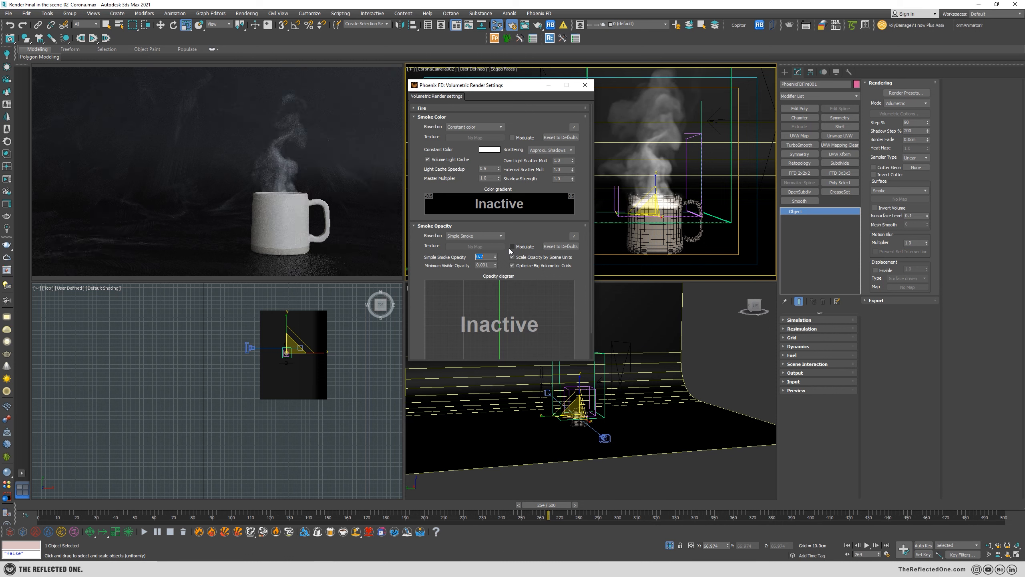
type(".5")
key("Return")
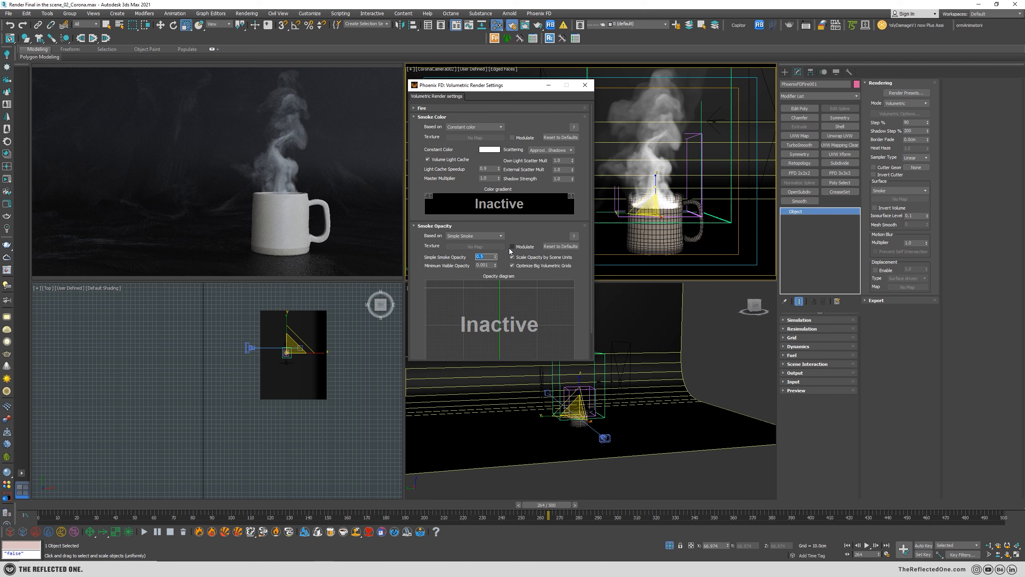
type(".6")
key("Return")
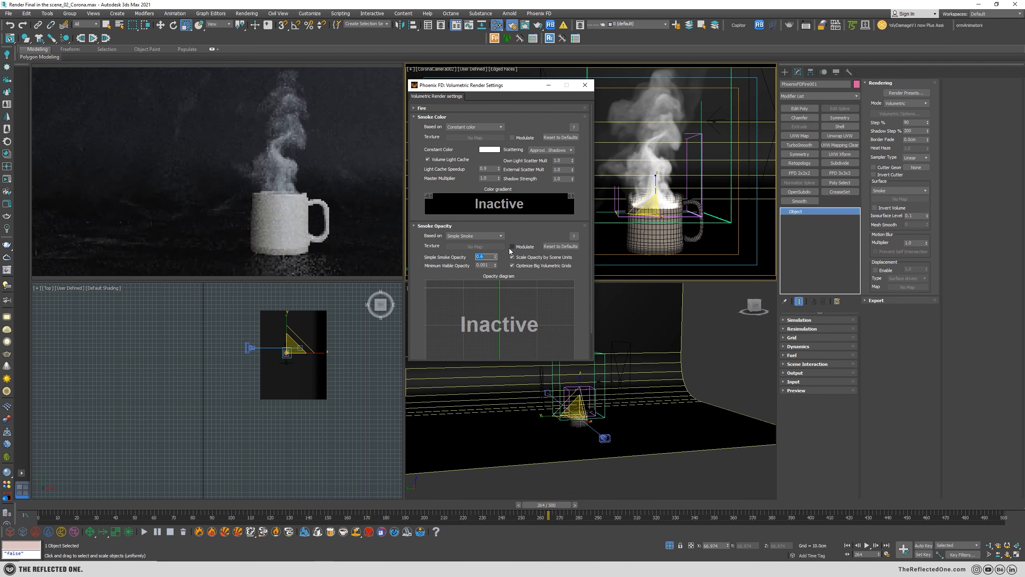
double_click(488, 180)
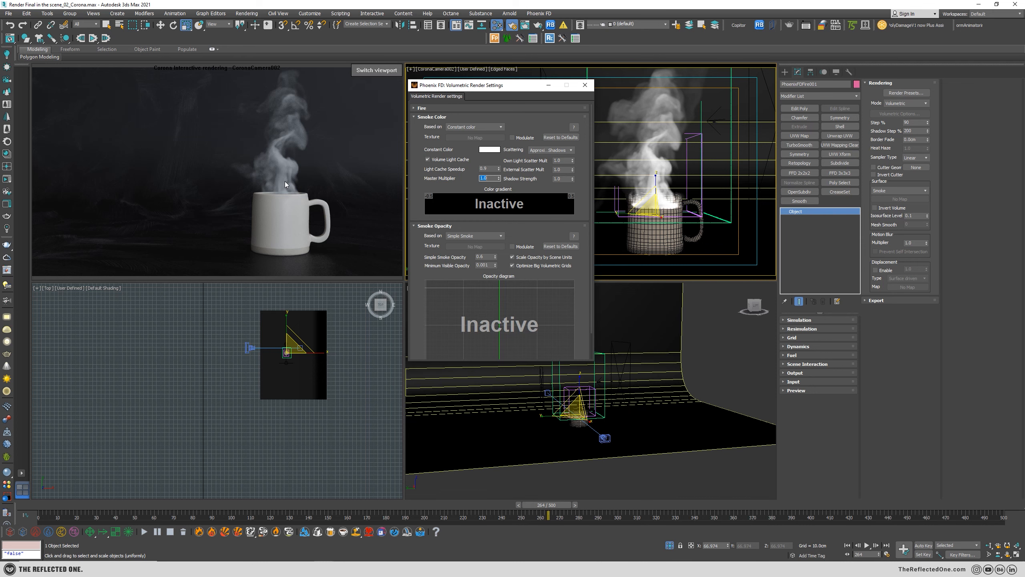
Open the Slate Material Editor and display the parameters of the unconnected CoronaBitmap map.
key("m")
left_click_drag(769, 145, 791, 113)
scroll(662, 296, "down", 2)
middle_click_drag(632, 221, 580, 334)
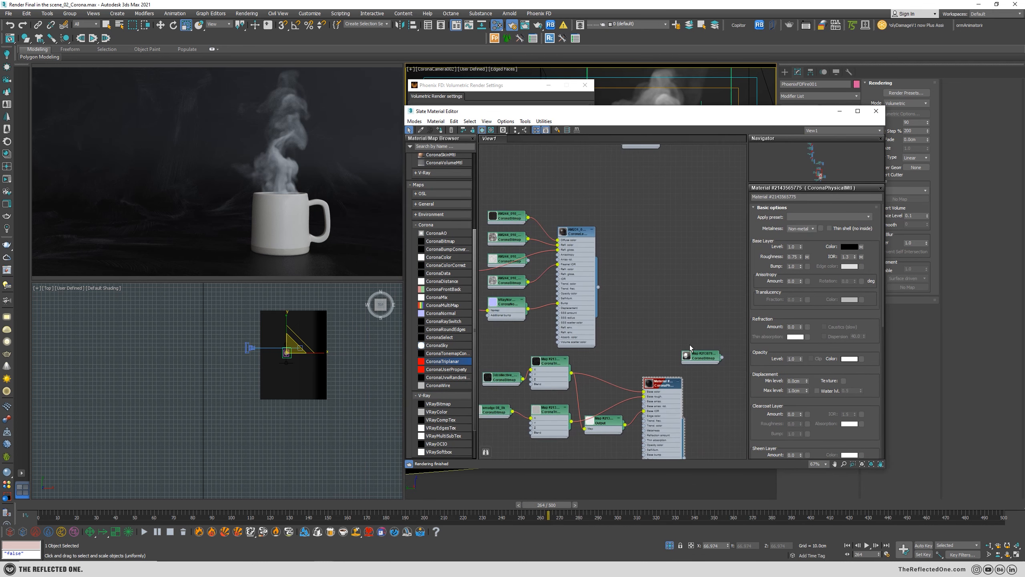
middle_click_drag(710, 368, 533, 306)
scroll(533, 305, "up", 2)
left_click_drag(527, 283, 595, 293)
double_click(578, 307)
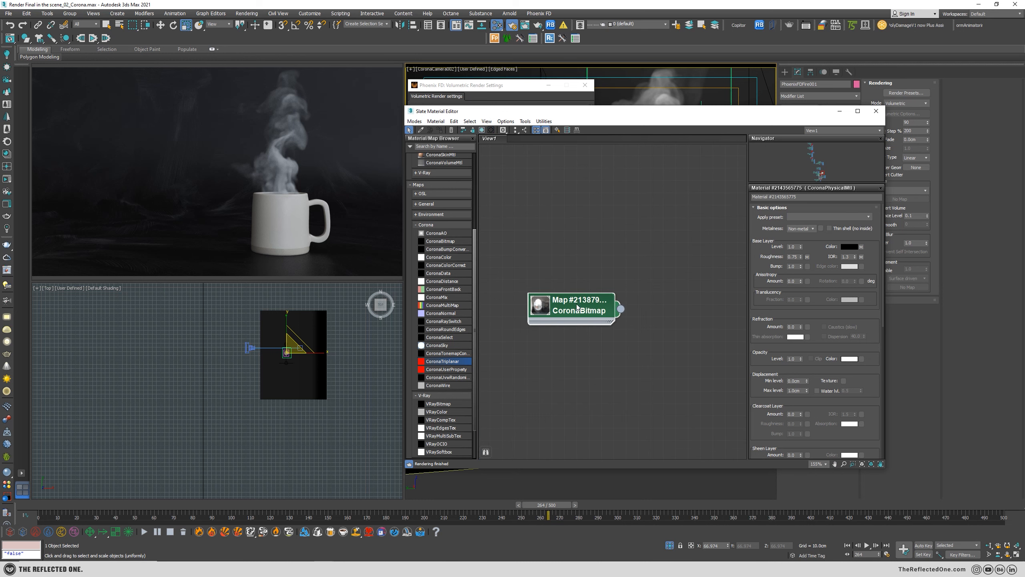
scroll(577, 307, "up", 1)
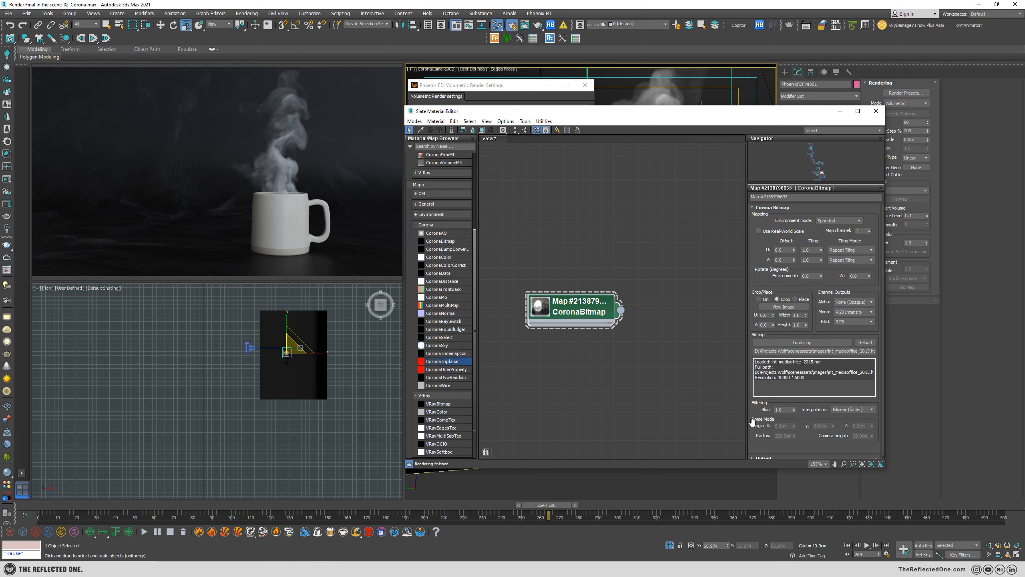
Try lowering the CoronaBitmap map's Output Amount to 0.32 in the interactive render.
scroll(751, 420, "down", 5)
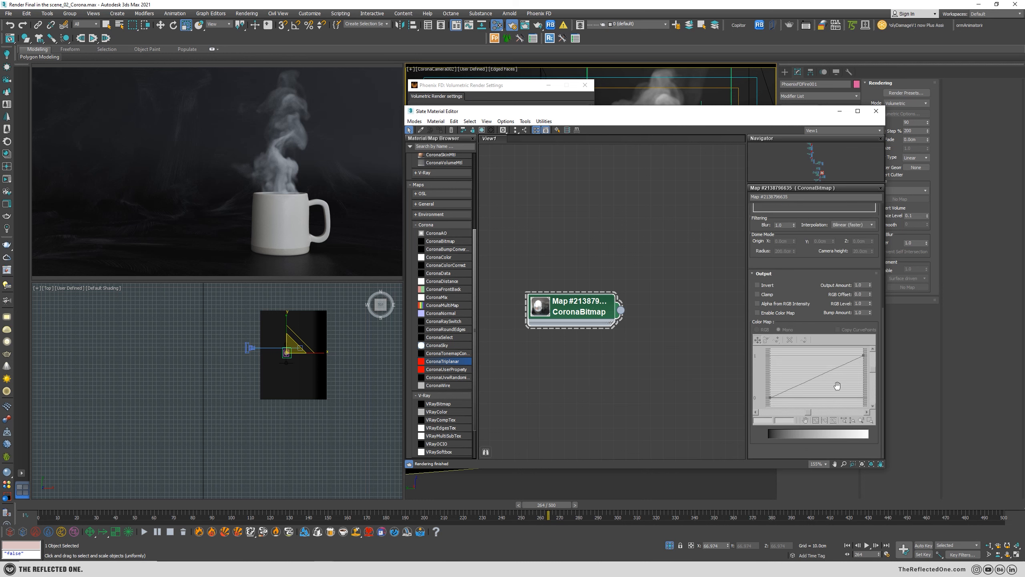
left_click_drag(869, 285, 870, 326)
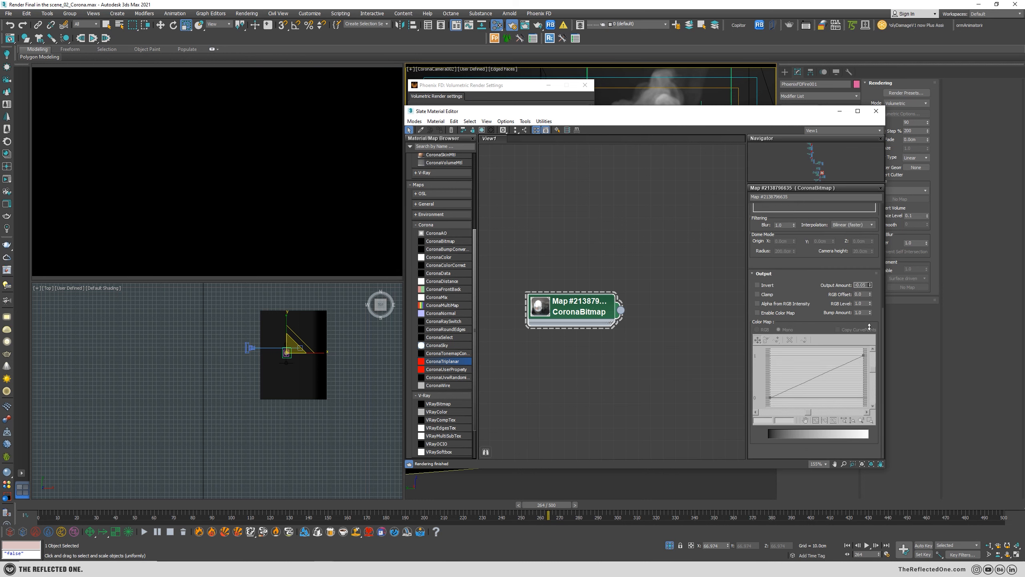
key("Return")
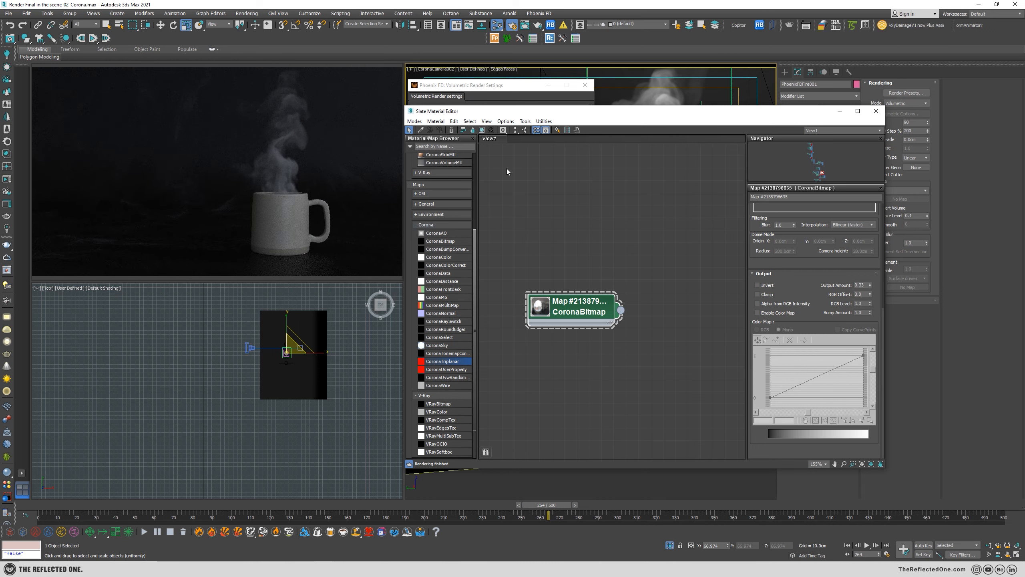
Set the CoronaBitmap's Output Amount to 1, and close the volumetric render settings and the Slate Material Editor.
left_click_drag(487, 88, 520, 58)
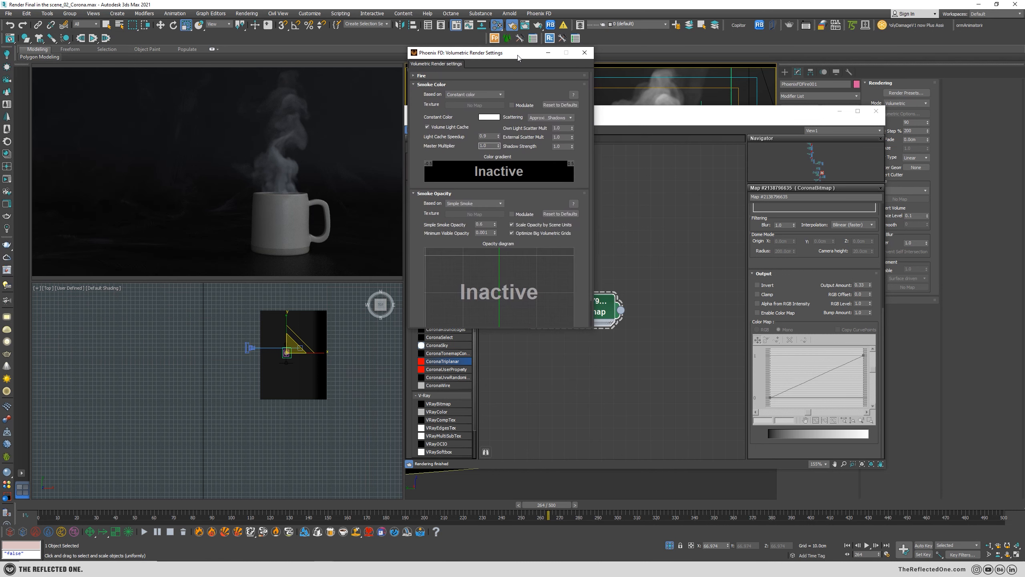
left_click(584, 53)
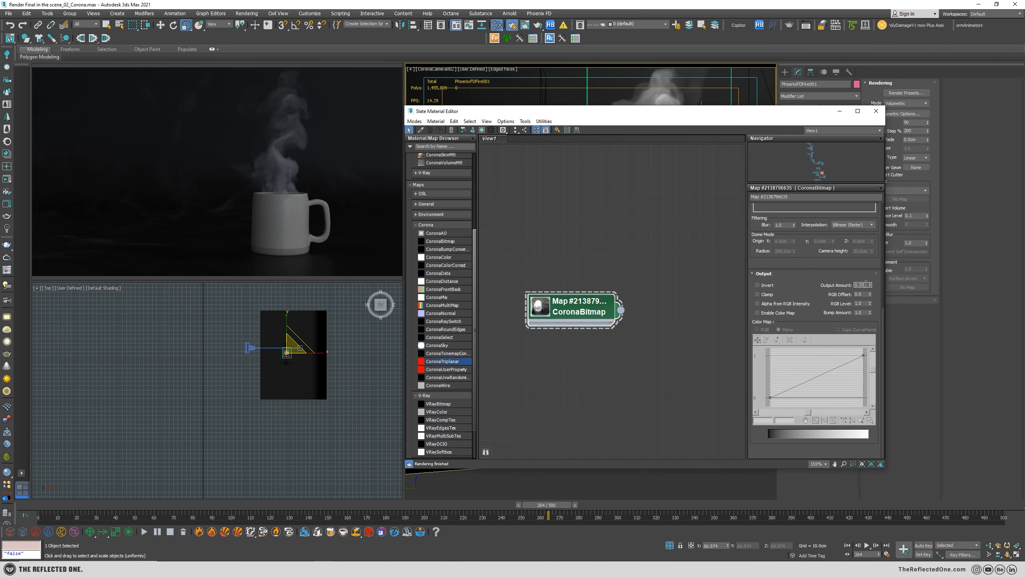
type("1")
key("Return")
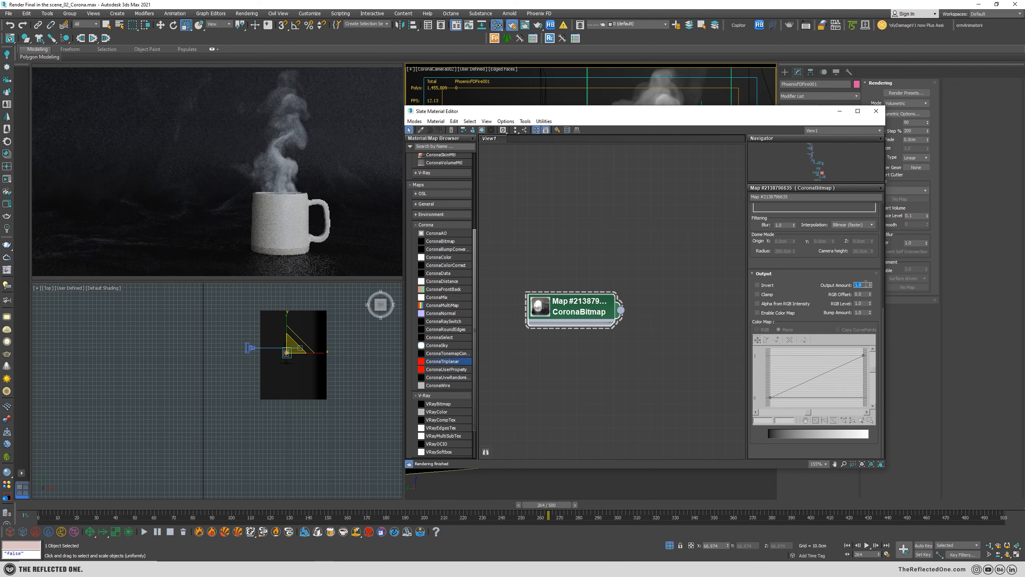
left_click(873, 115)
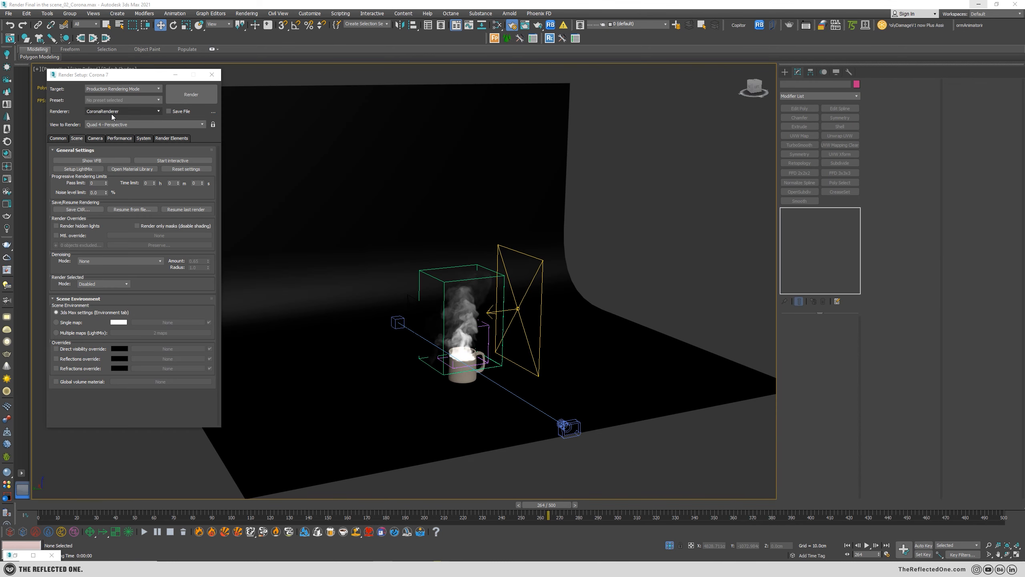
Switch the production renderer to V-Ray 5, hotfix 2, and use a Bucket image sampler with max subdivs of 4.
left_click(112, 115)
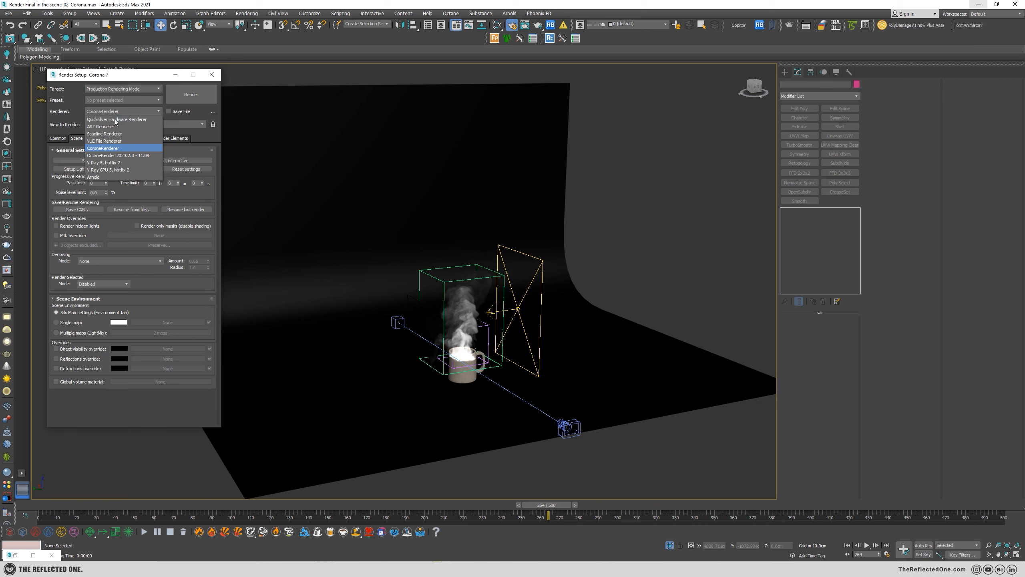
left_click(108, 162)
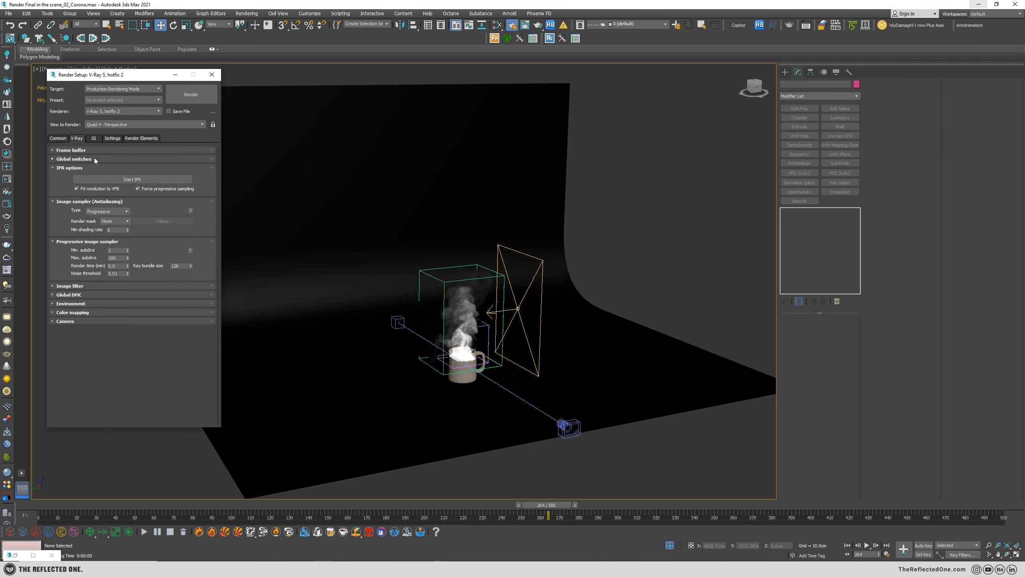
left_click(109, 211)
left_click(107, 217)
double_click(117, 250)
key("Tab")
type("4")
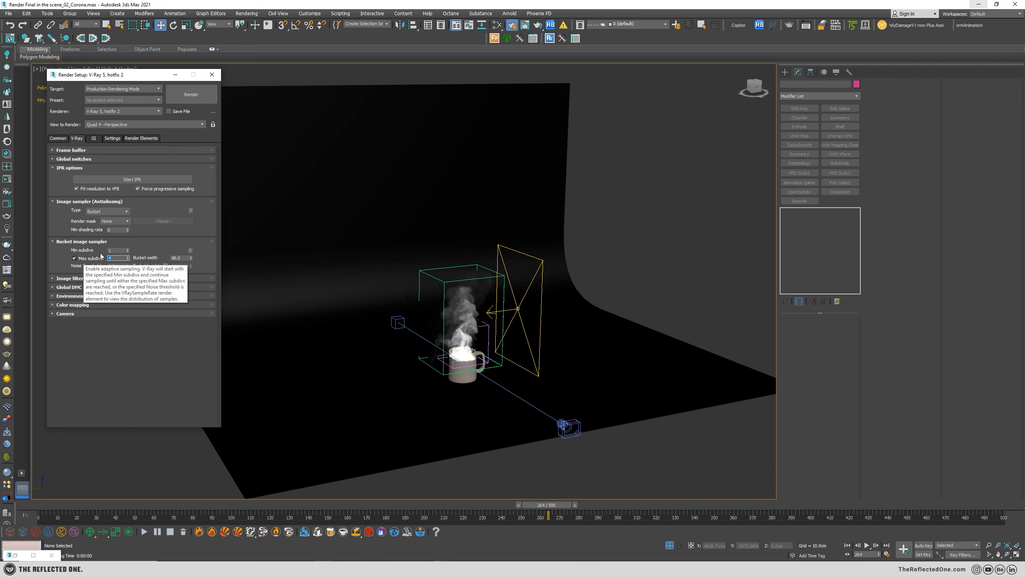
Show the V-Ray Global switches in Expert mode, set the bucket width to 14, and close Render Setup.
left_click(97, 159)
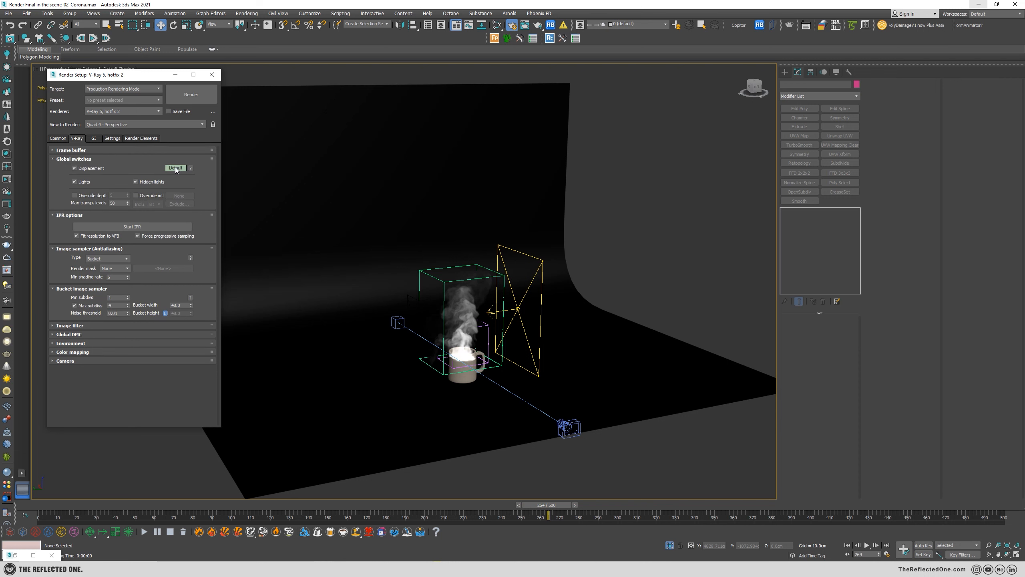
left_click(178, 167)
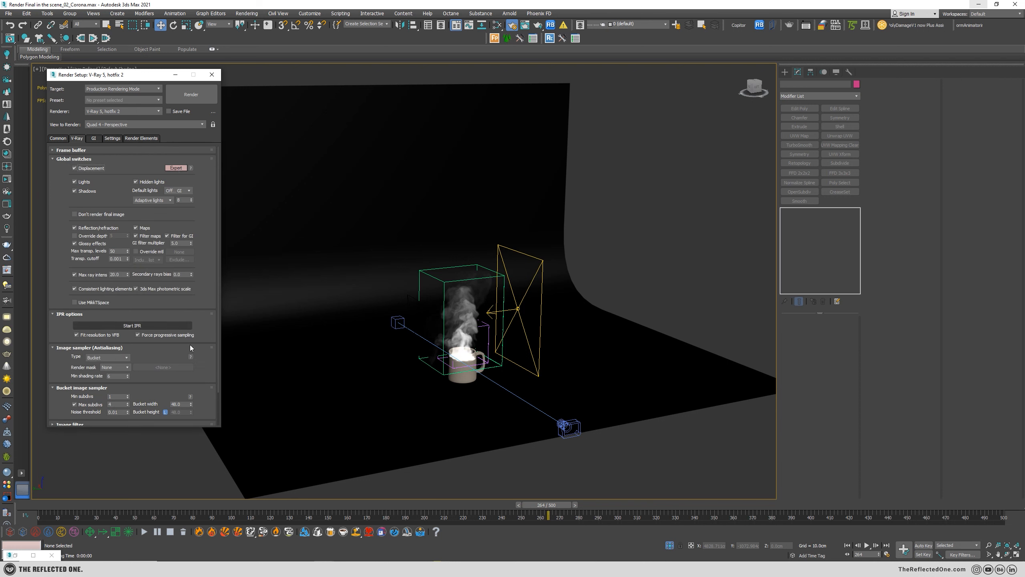
double_click(180, 404)
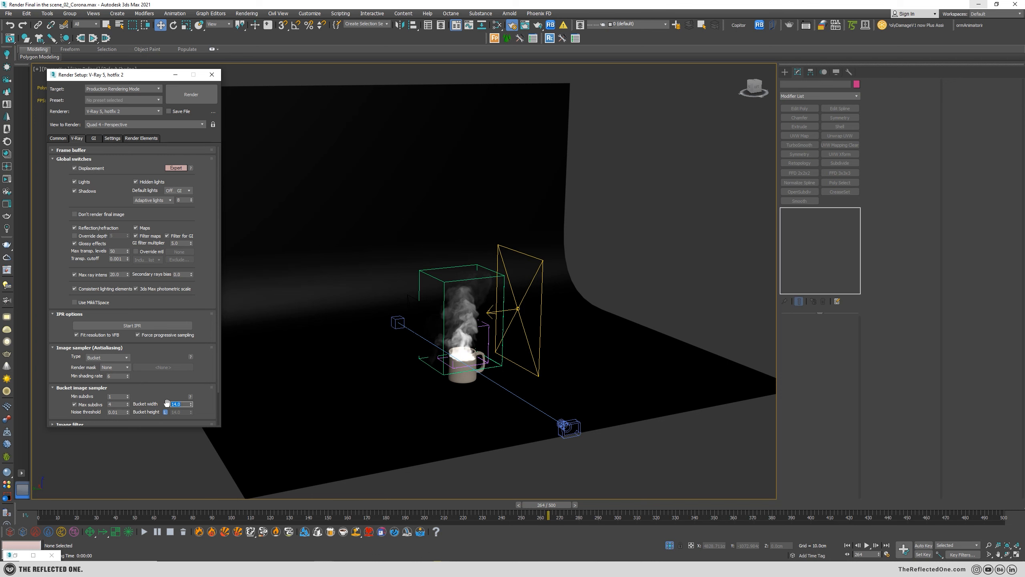
left_click_drag(165, 403, 169, 323)
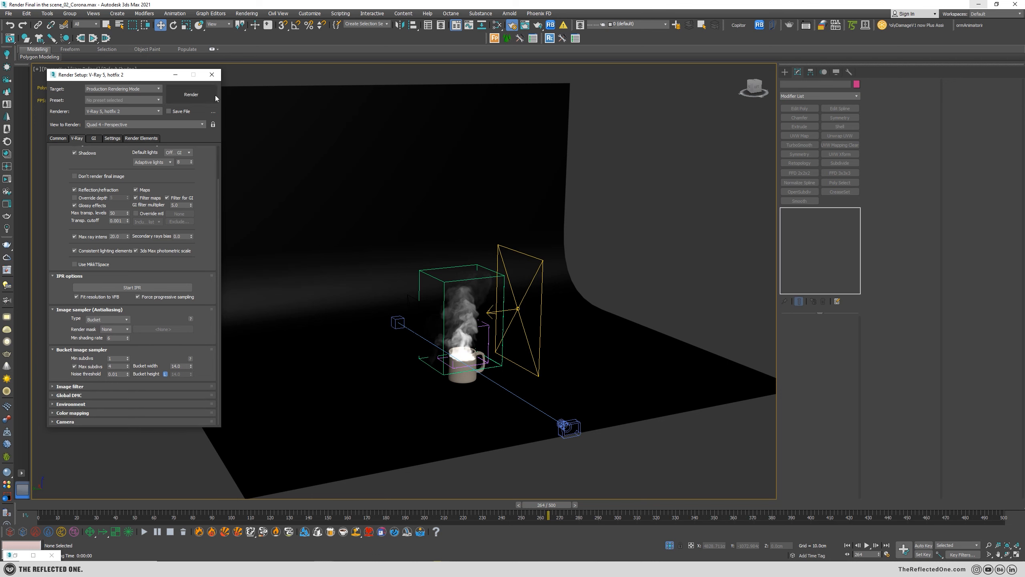
left_click(211, 75)
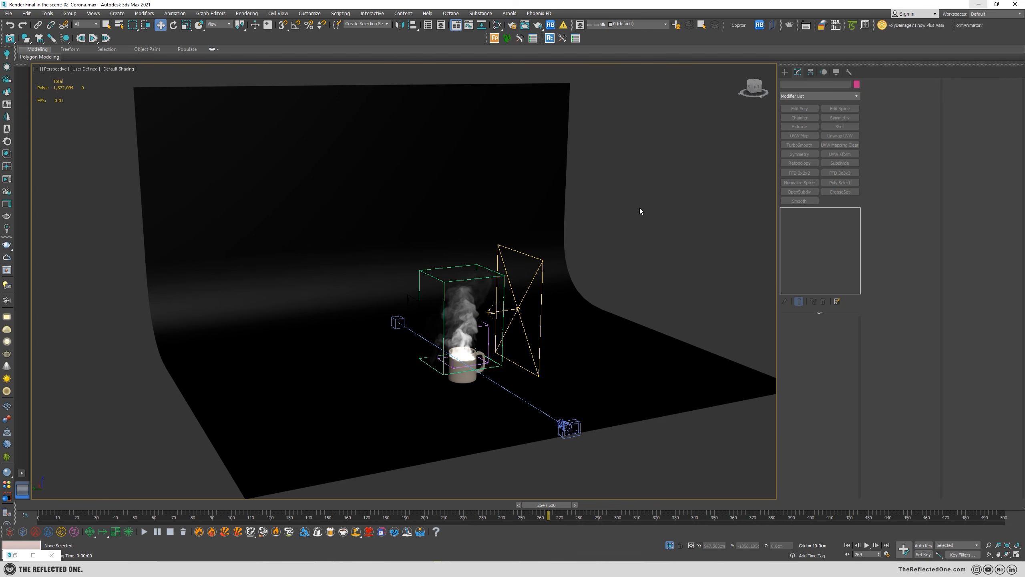
Return to the four-viewport layout, render the camera view with V-Ray, and move the frame buffer off the viewports.
key("alt+w")
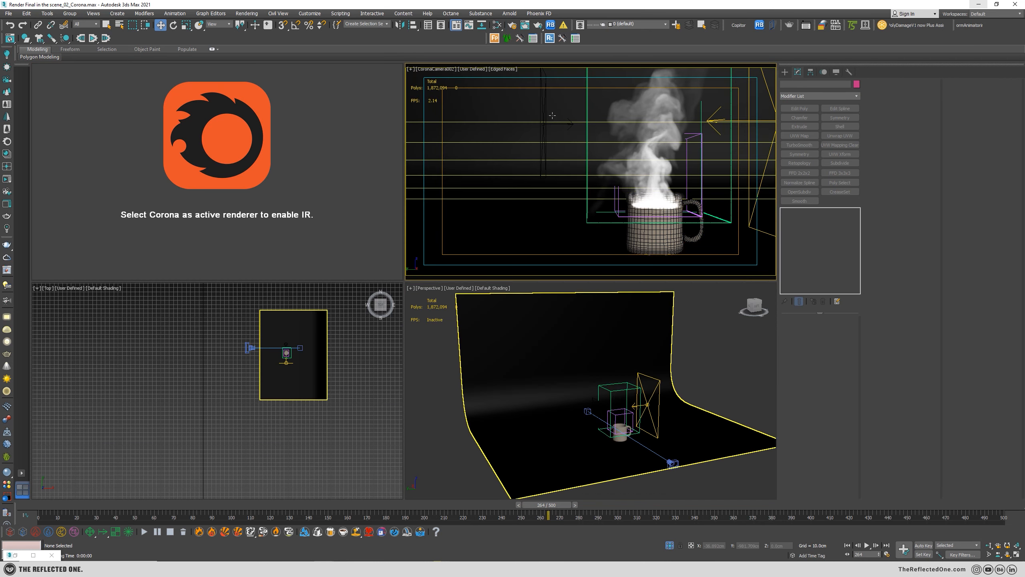
left_click(539, 25)
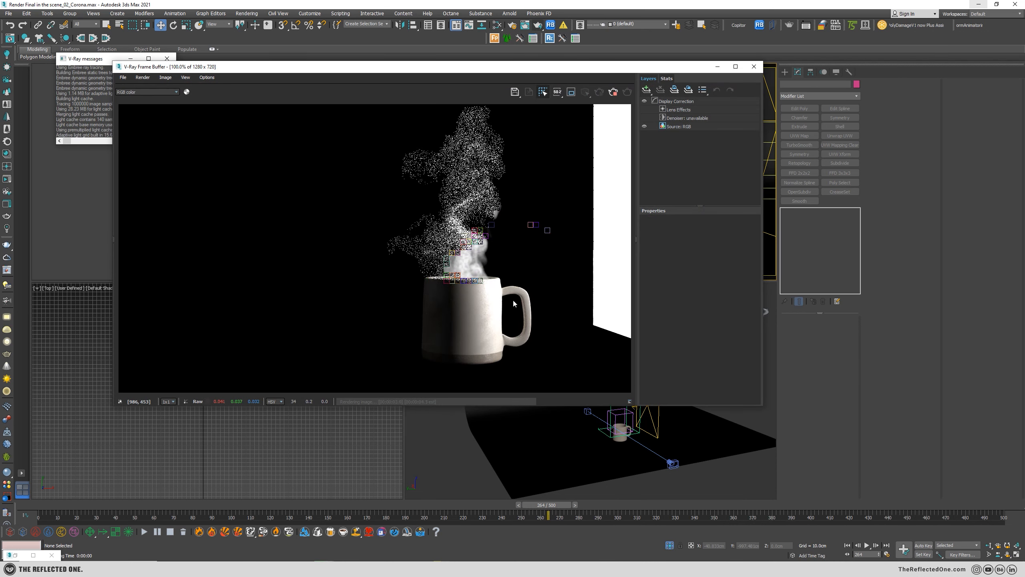
left_click_drag(603, 69, 456, 44)
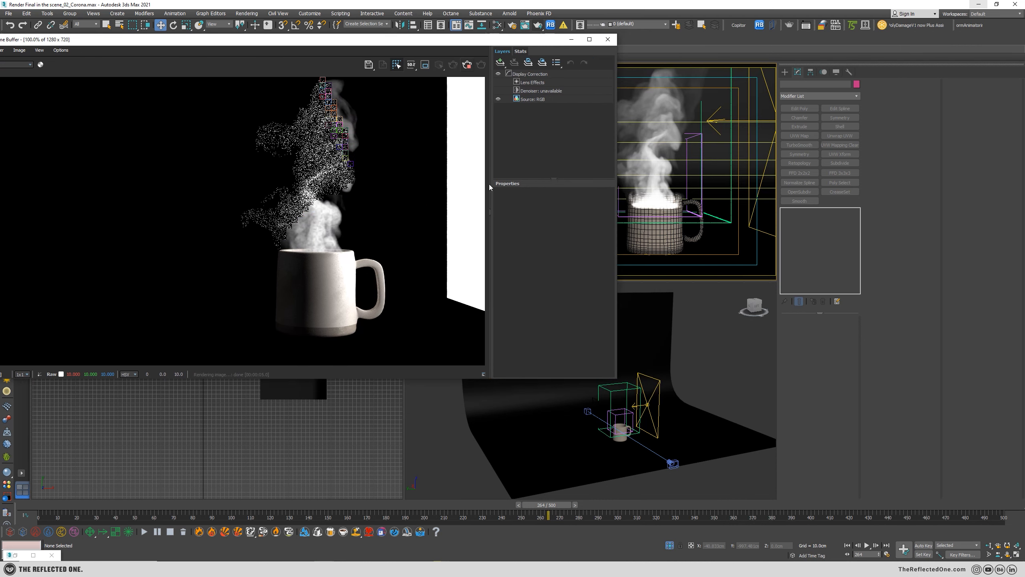
left_click(686, 340)
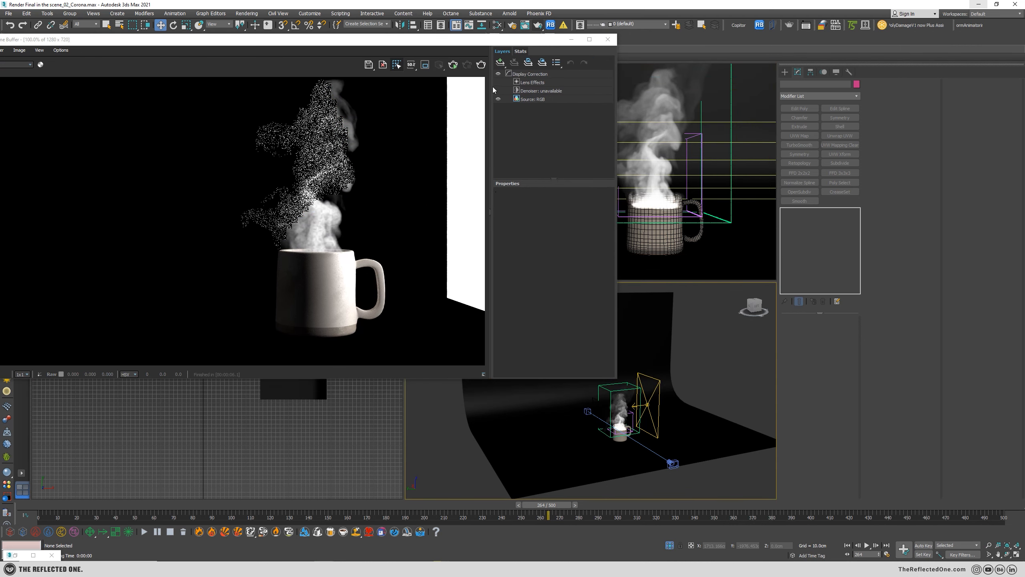
left_click_drag(519, 40, 461, 32)
Isolate the mug, steam simulator, plane light and camera so the backdrop is hidden.
left_click(625, 392)
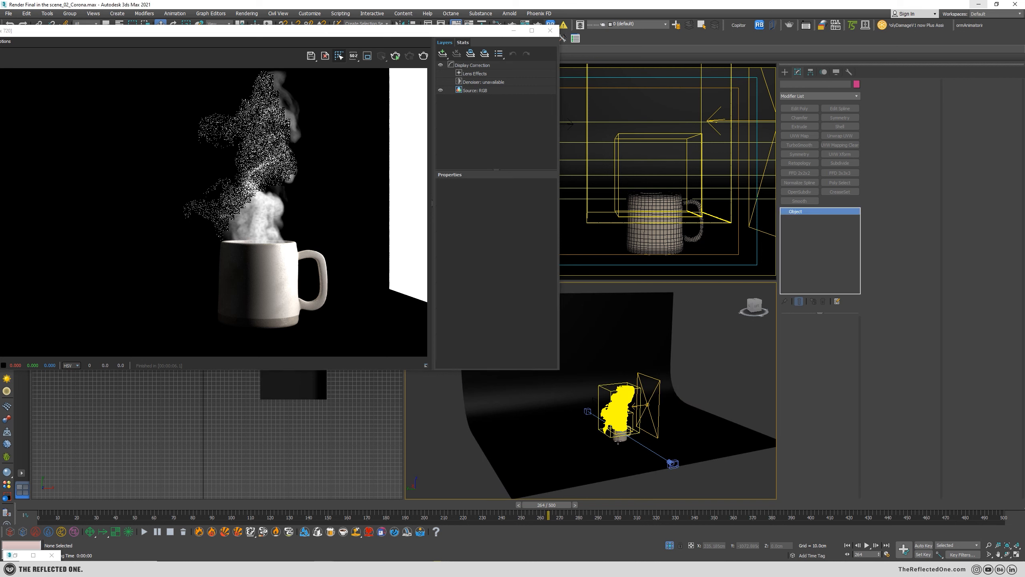
left_click(658, 381)
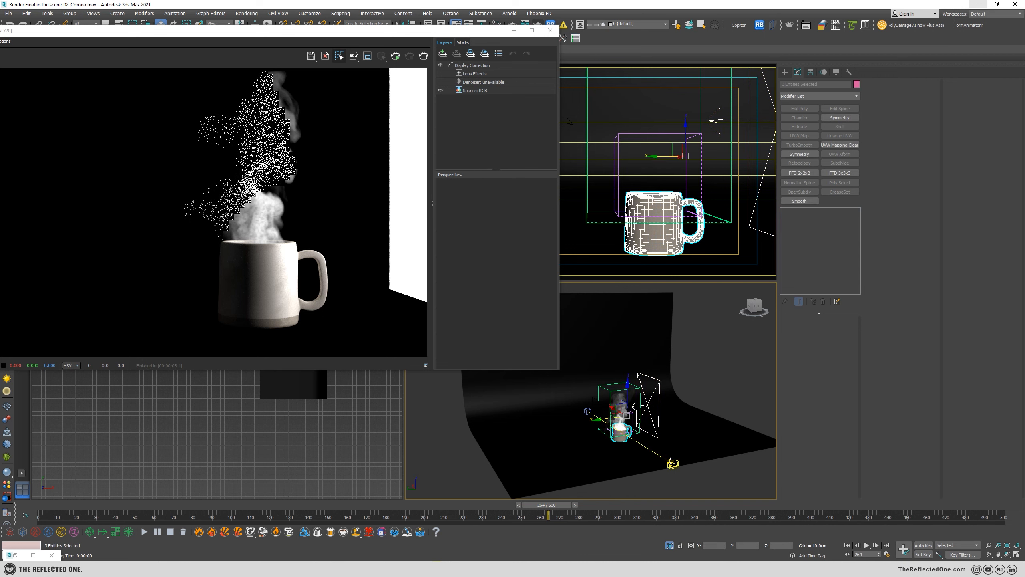
left_click(673, 463, "ctrl")
key("alt+q")
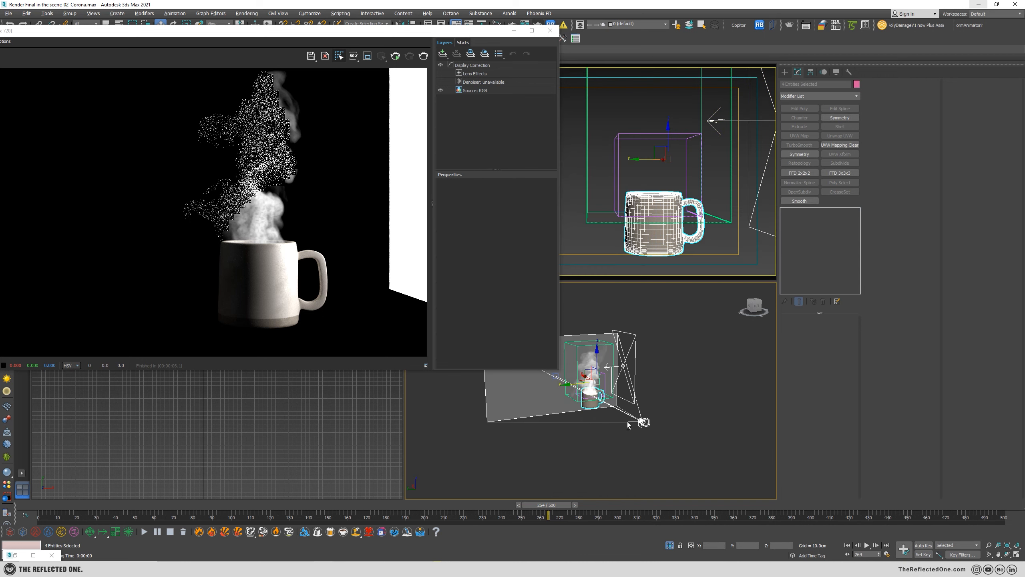
left_click(684, 372)
scroll(598, 385, "up", 2)
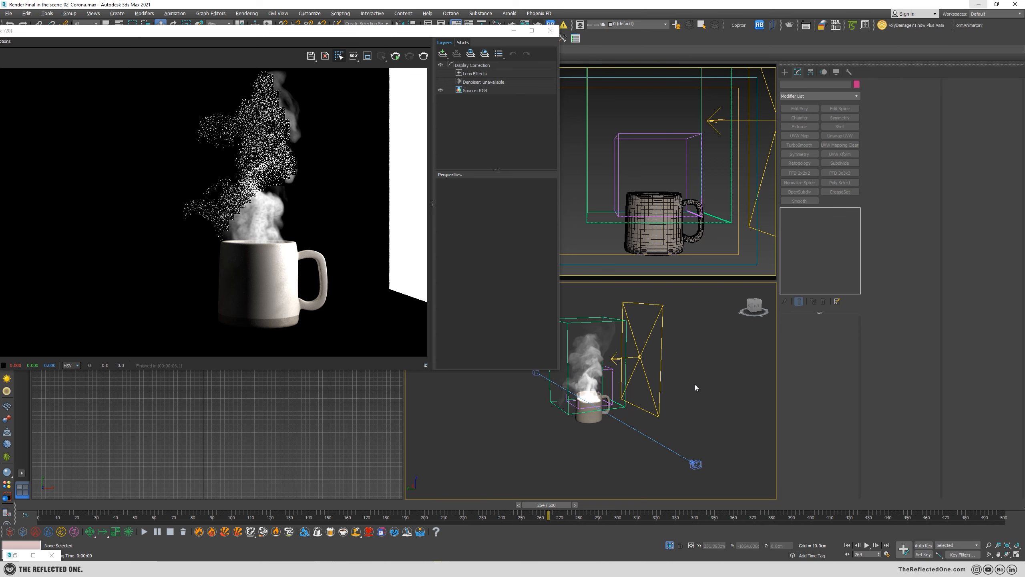
Check the environment map setting in Environment and Effects, and make the camera viewport active.
key("8")
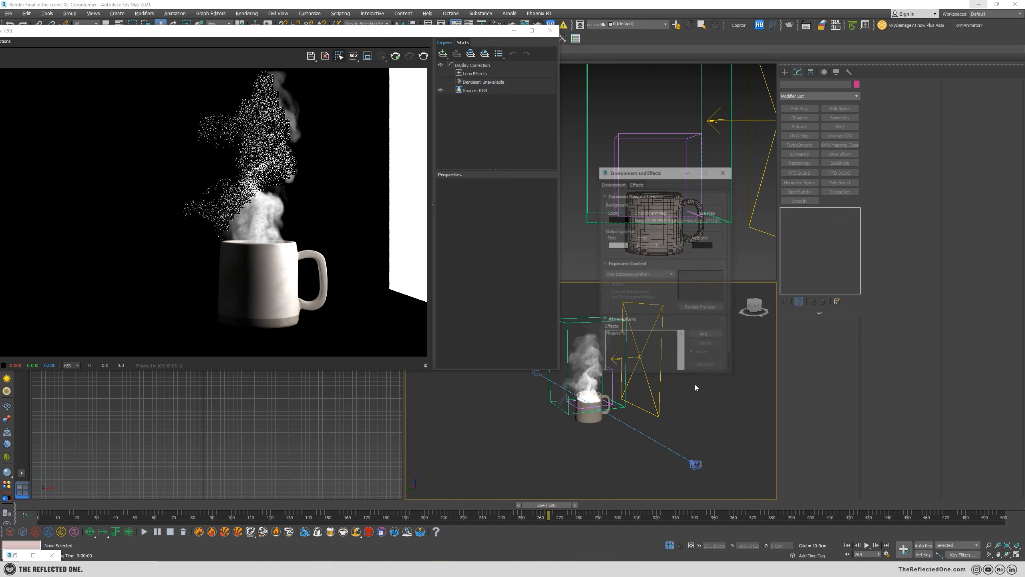
left_click(724, 170)
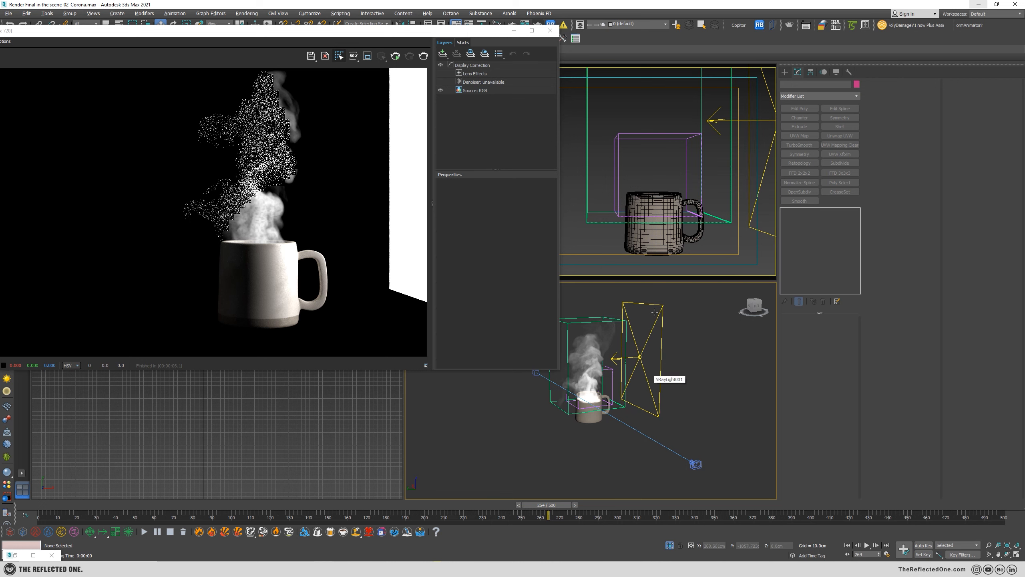
left_click(677, 188)
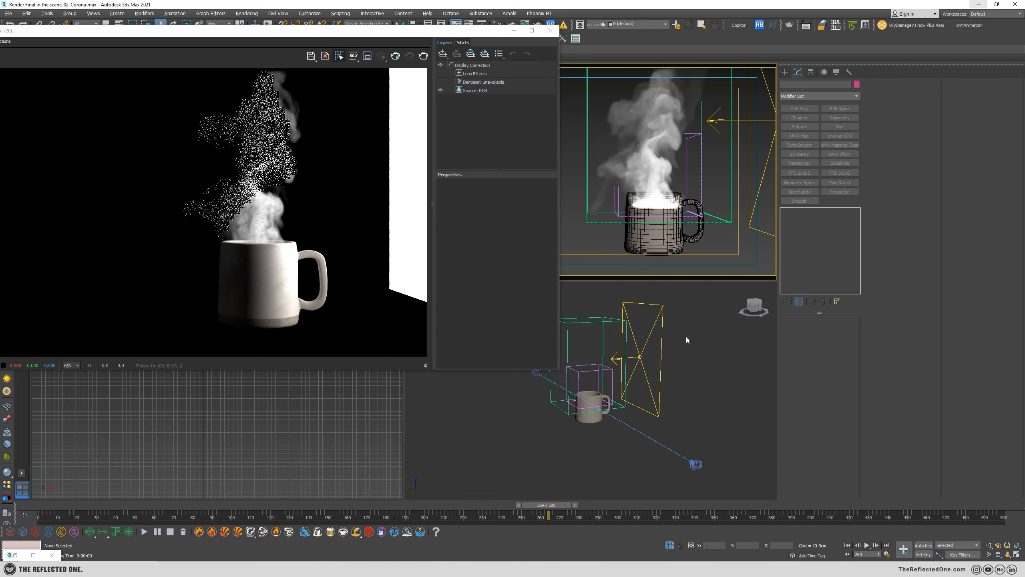
Move the V-Ray plane light farther from the mug, out of the camera's view, and set its multiplier to 5.
left_click(649, 356)
middle_click_drag(647, 365, 619, 373, "alt")
left_click_drag(620, 360, 670, 358)
middle_click_drag(606, 407, 643, 377, "alt")
double_click(832, 371)
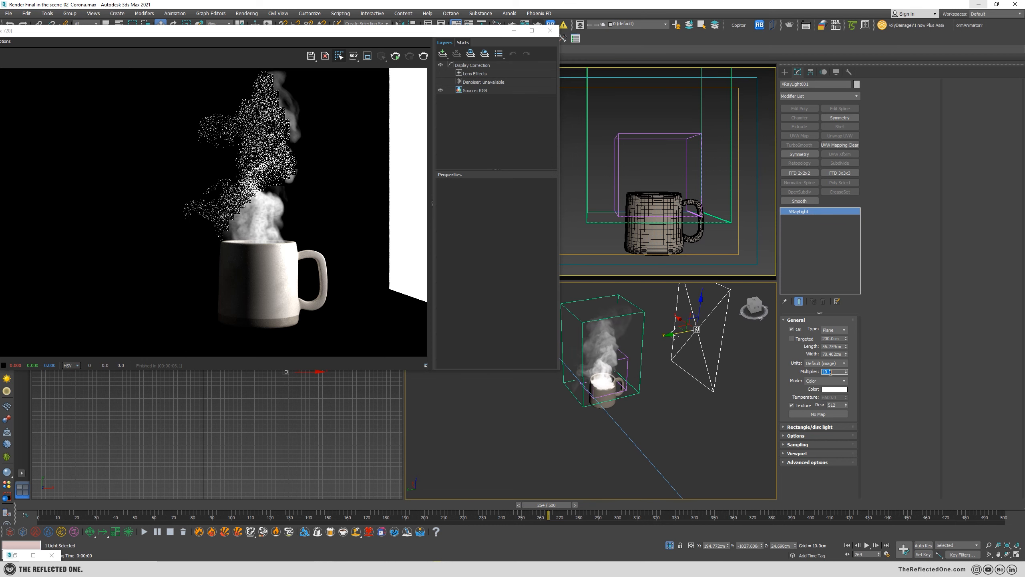
right_click(598, 106)
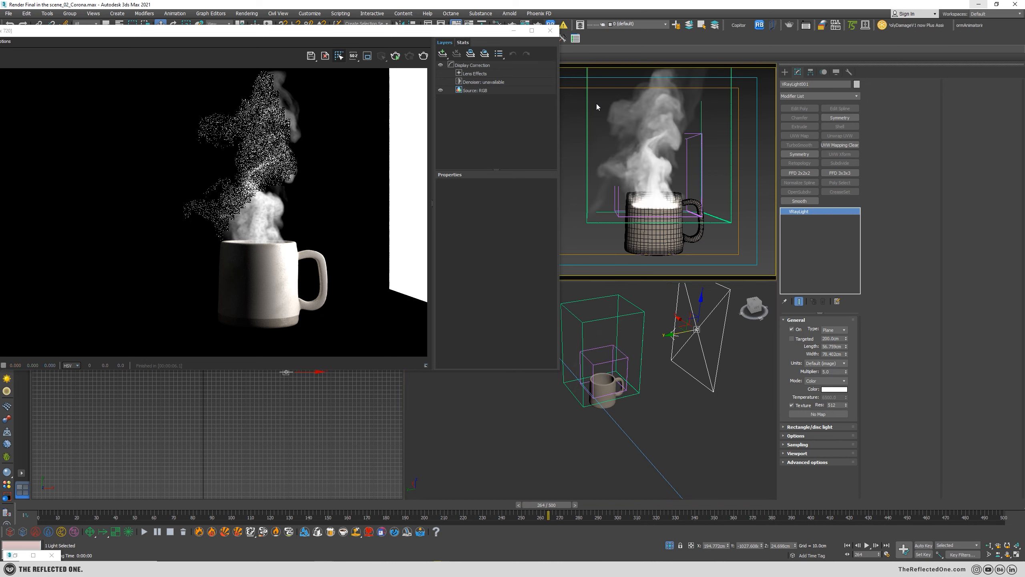
Make the V-Ray plane light invisible in its options and render the camera view again.
left_click(799, 436)
left_click(885, 118)
right_click(626, 149)
left_click(423, 55)
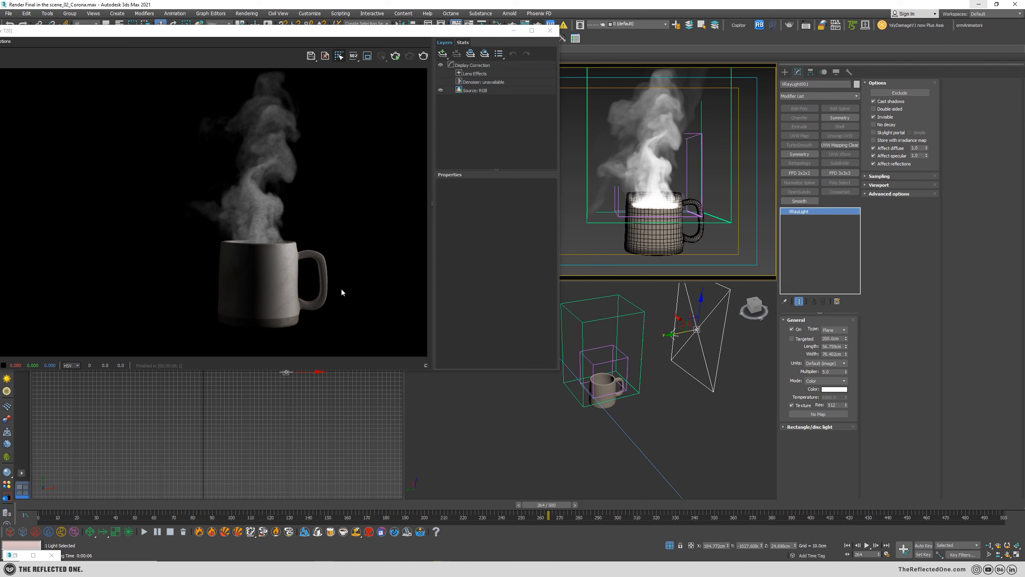
Examine the rendered steam up close in the frame buffer, compare it with the perspective preview, and reposition the frame buffer window.
scroll(270, 219, "up", 4)
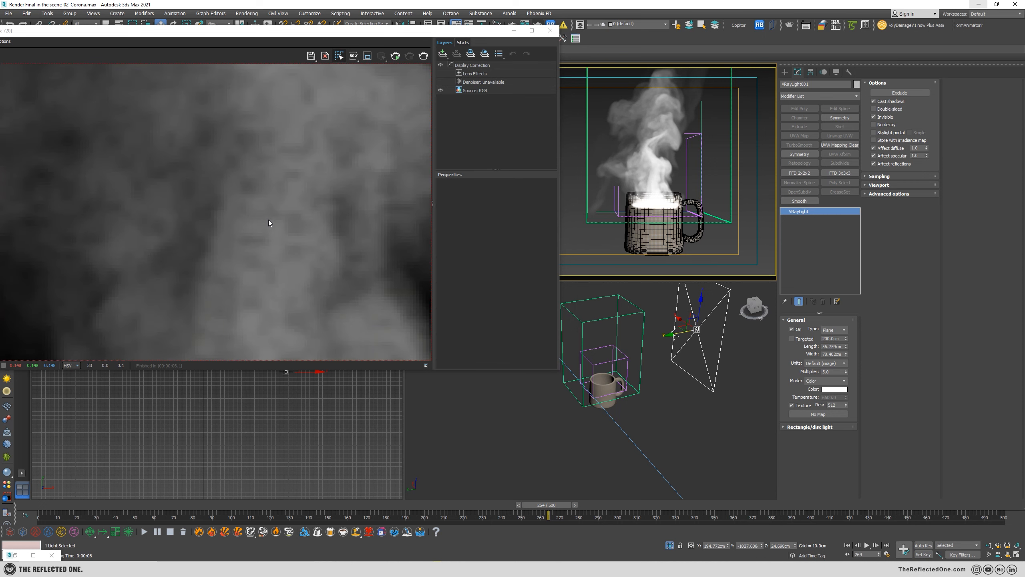
scroll(269, 220, "down", 2)
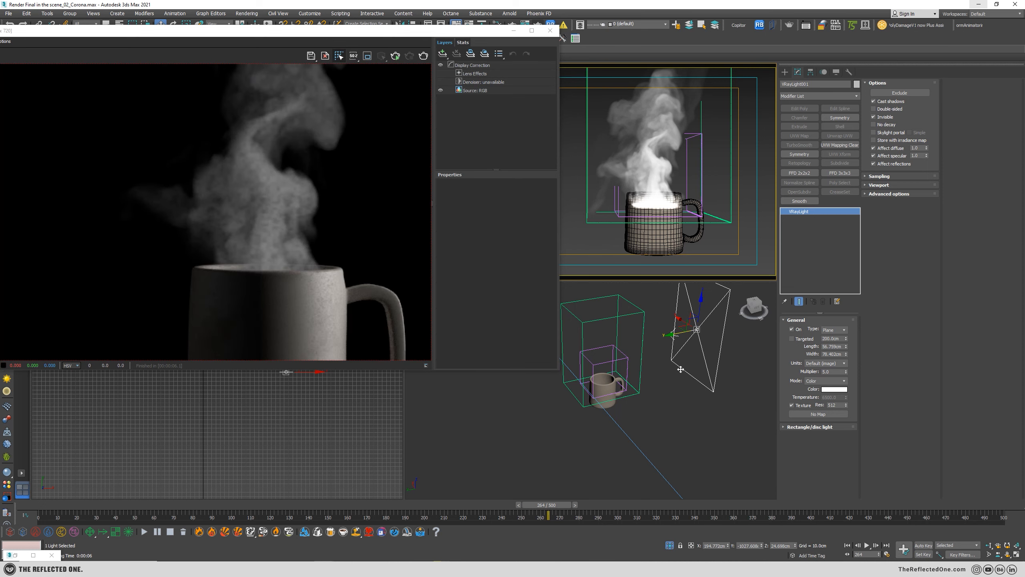
scroll(638, 378, "up", 8)
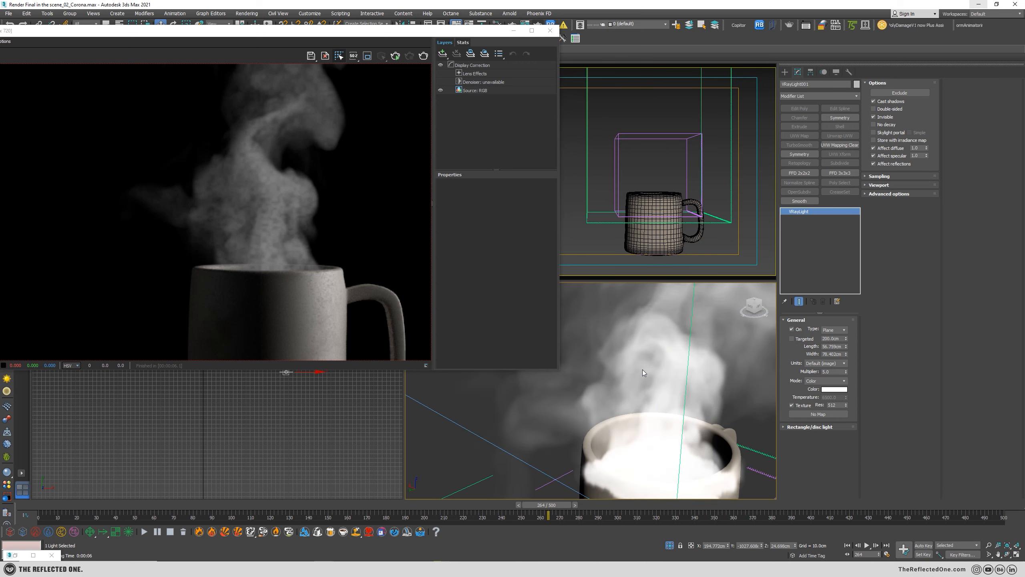
scroll(644, 373, "down", 10)
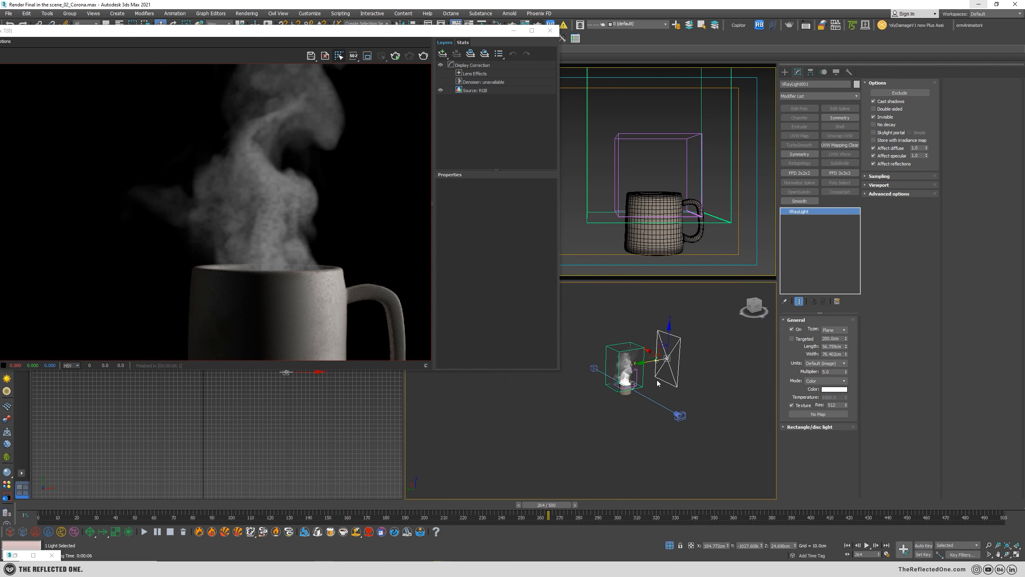
scroll(658, 384, "down", 2)
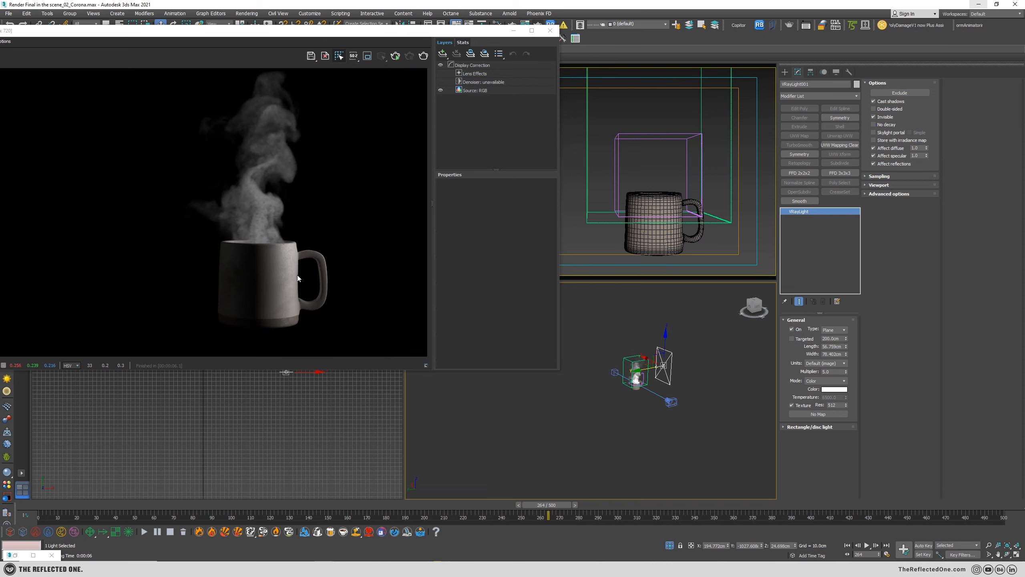
left_click_drag(454, 35, 484, 88)
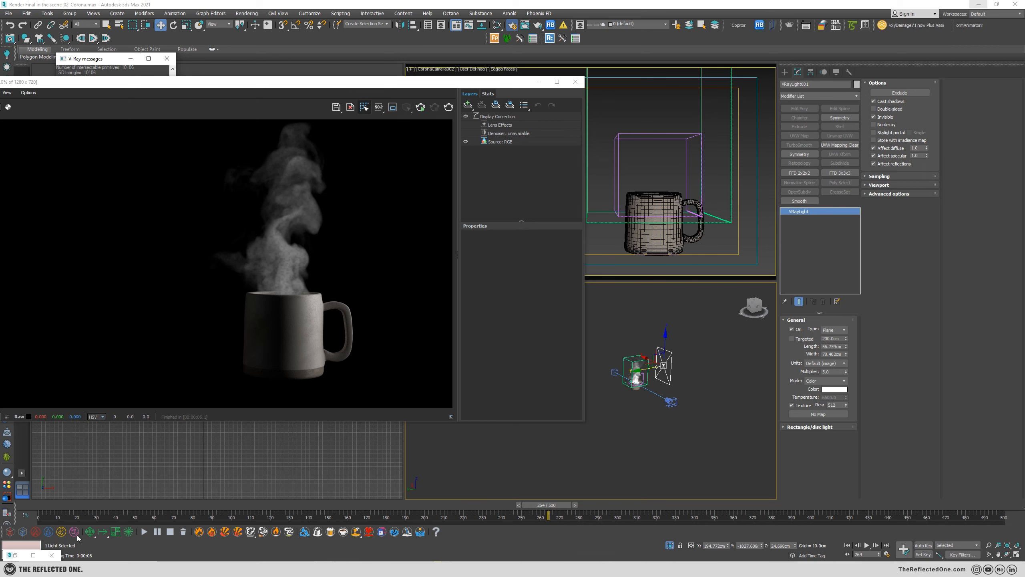
Bring up the render settings, move their window aside, and render the camera view again.
key("F10")
left_click(148, 182)
left_click_drag(120, 76, 0, 92)
left_click(449, 108)
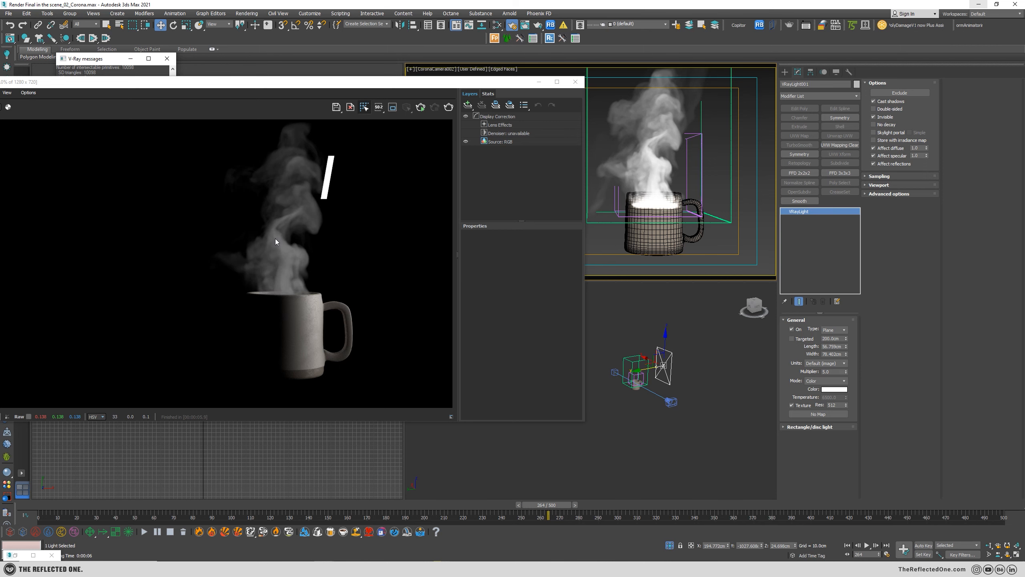
Create a new VRayMtl in the Slate Material Editor and show its parameters.
key("m")
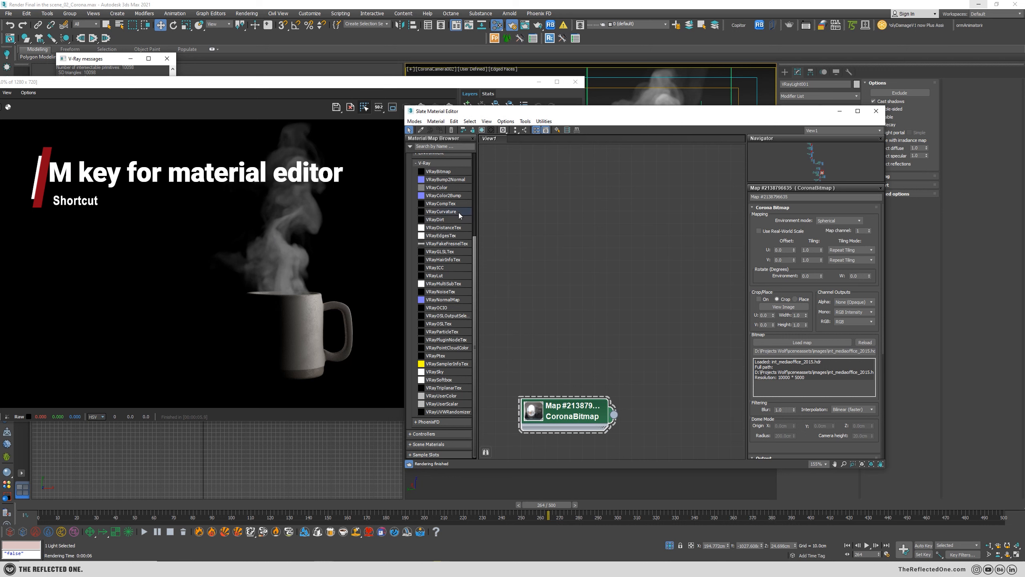
scroll(454, 279, "up", 5)
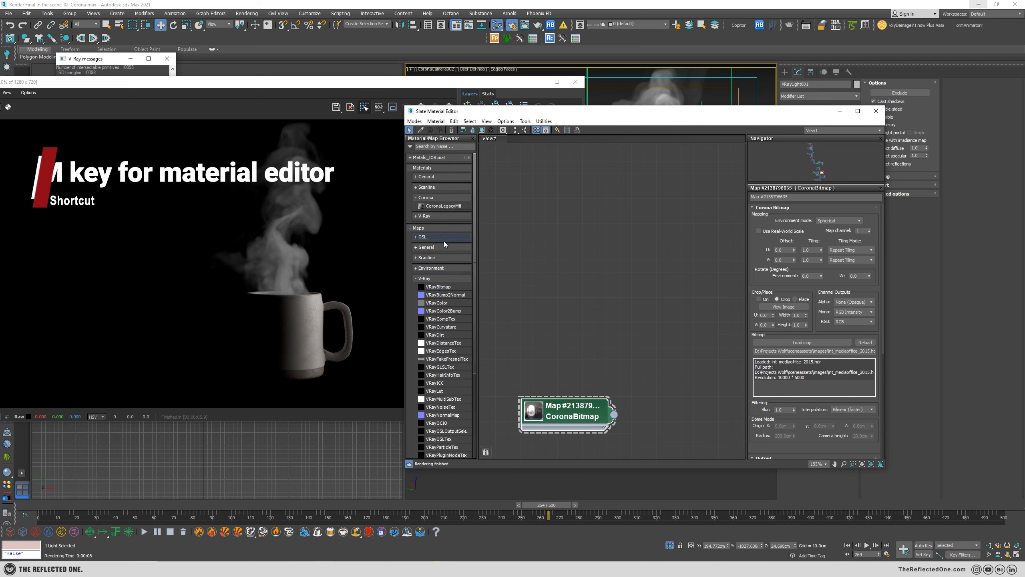
left_click(433, 217)
left_click(433, 217)
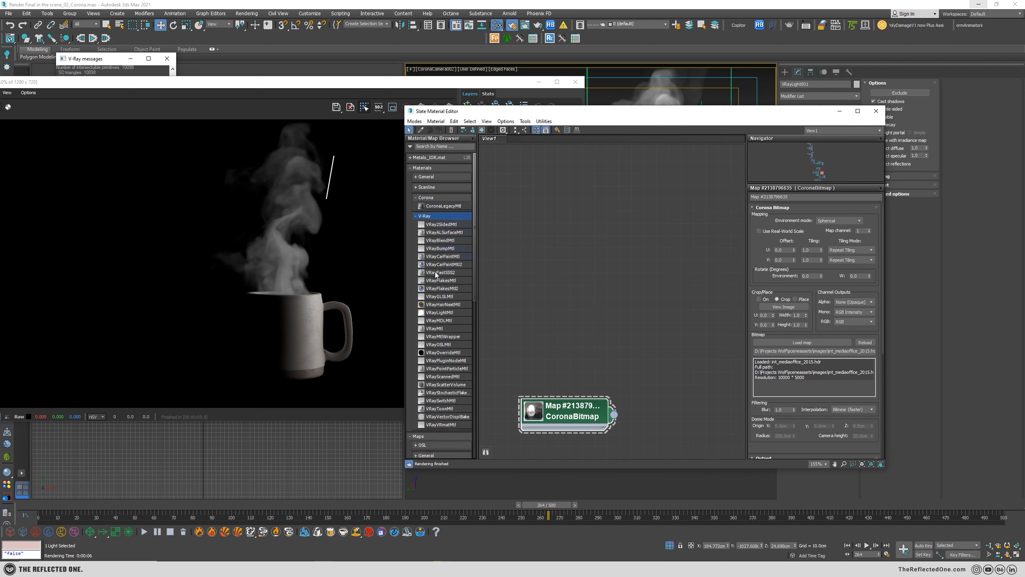
left_click_drag(434, 329, 602, 218)
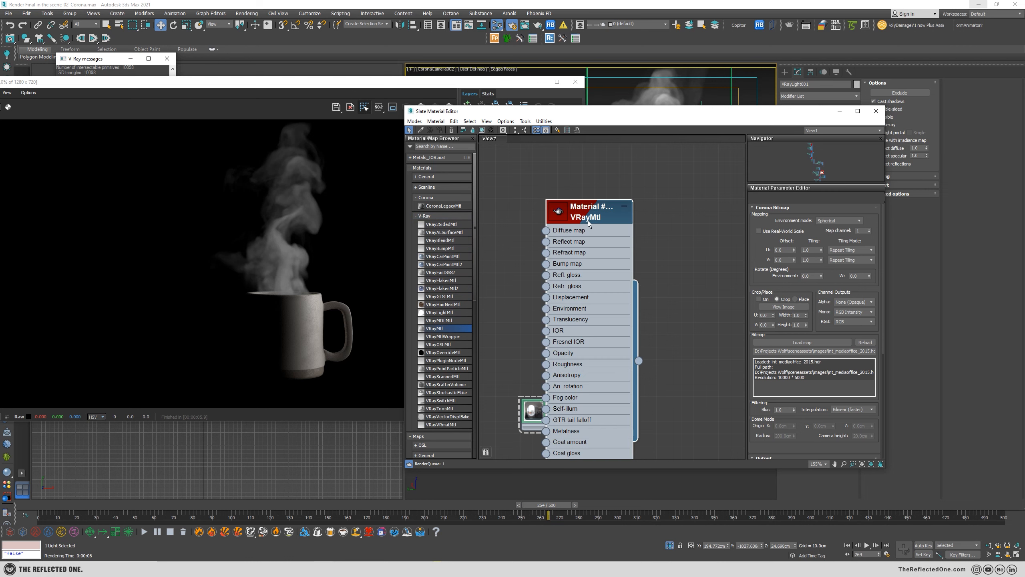
double_click(589, 219)
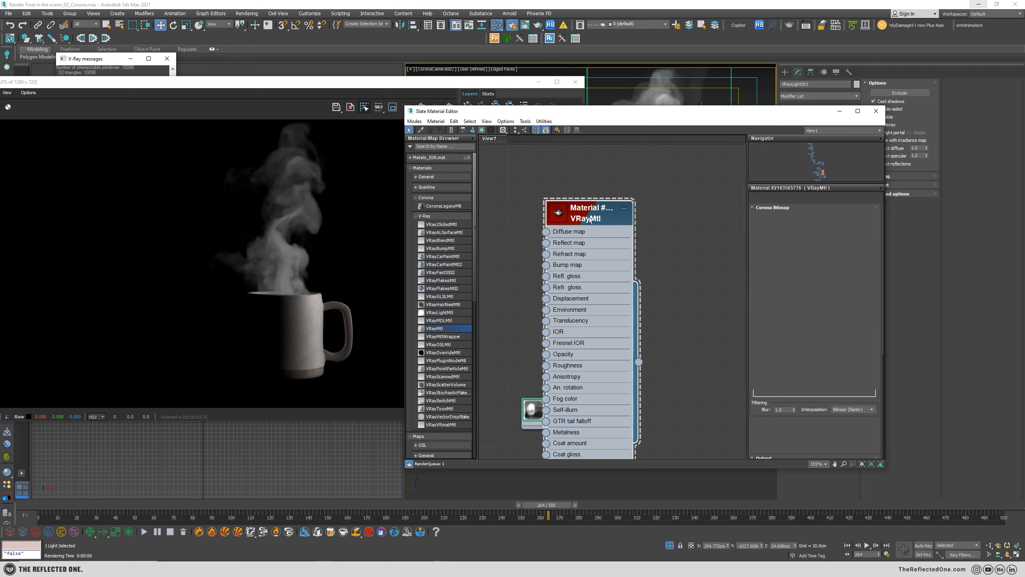
Set the VRayMtl's diffuse color to black and keep its reflection color black.
left_click(793, 216)
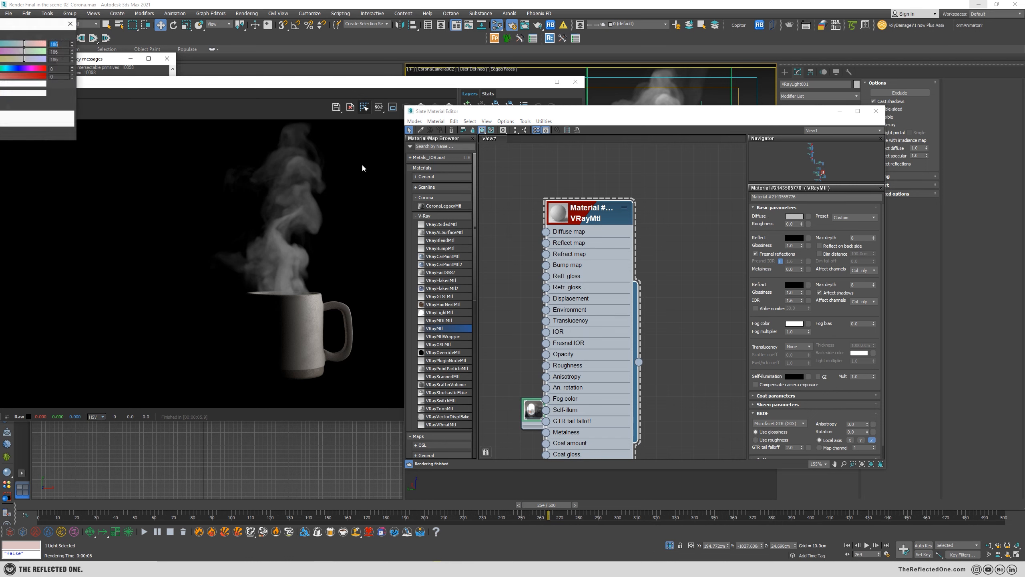
left_click_drag(544, 241, 523, 238)
left_click(559, 287)
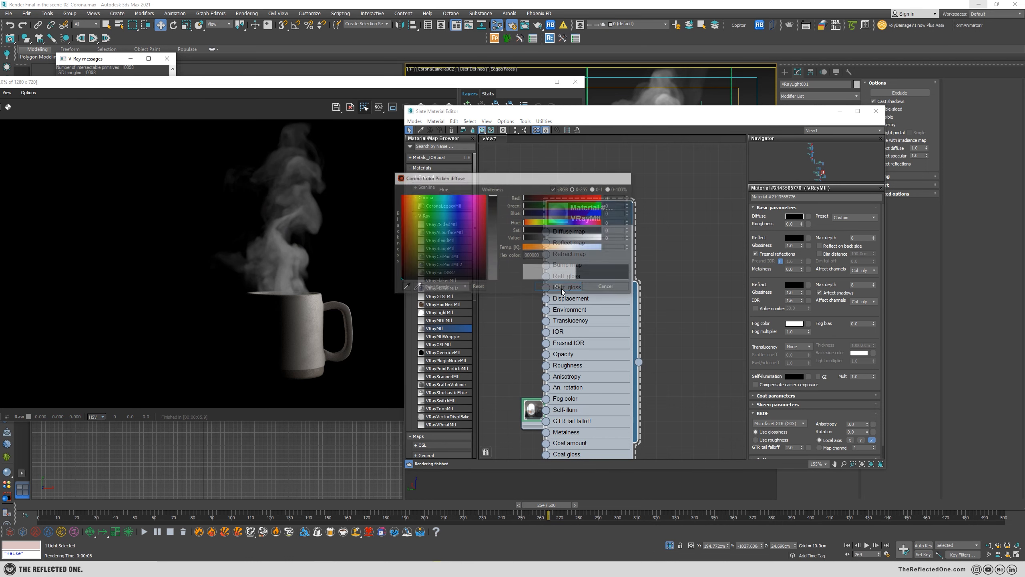
left_click(793, 238)
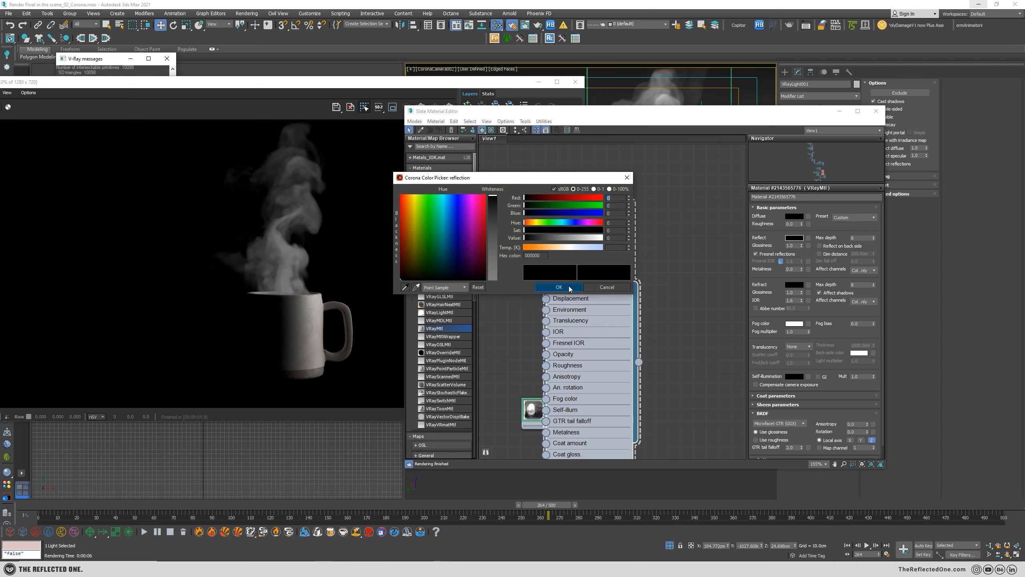
left_click(578, 285)
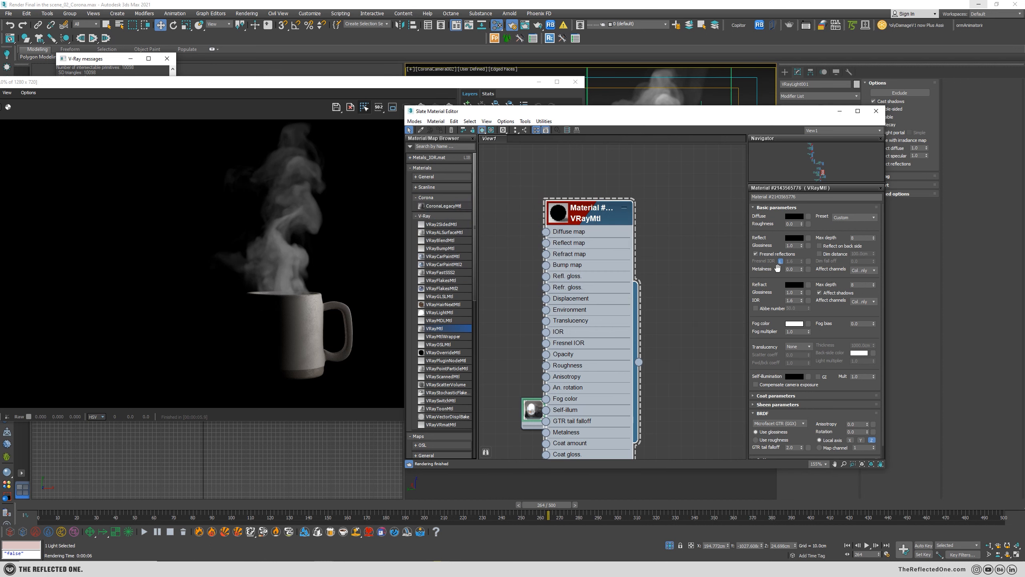
Arrange the material editor and frame buffer windows to reveal the mug, and assign the black VRayMtl to it.
left_click_drag(637, 110, 695, 80)
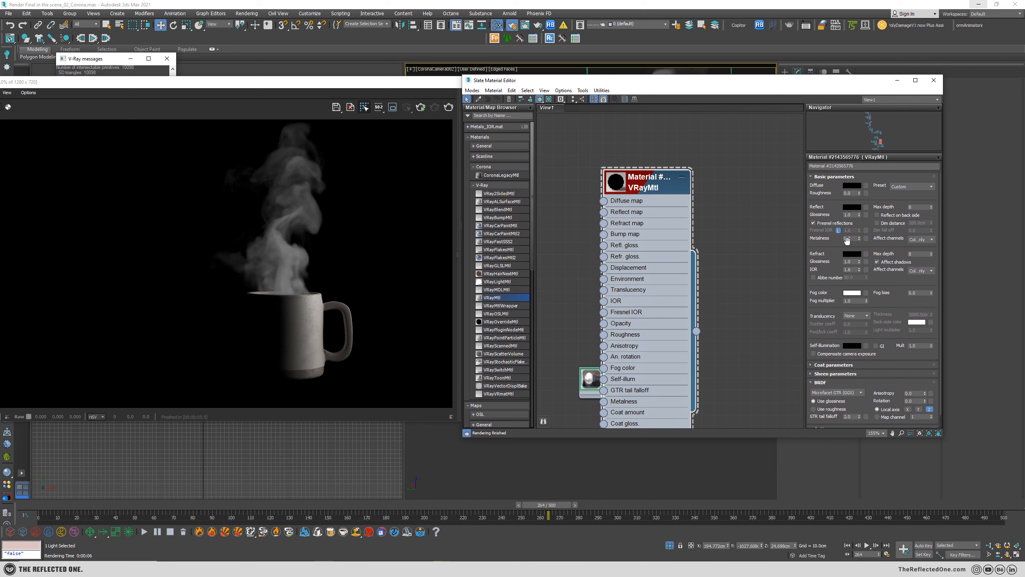
left_click_drag(401, 82, 305, 62)
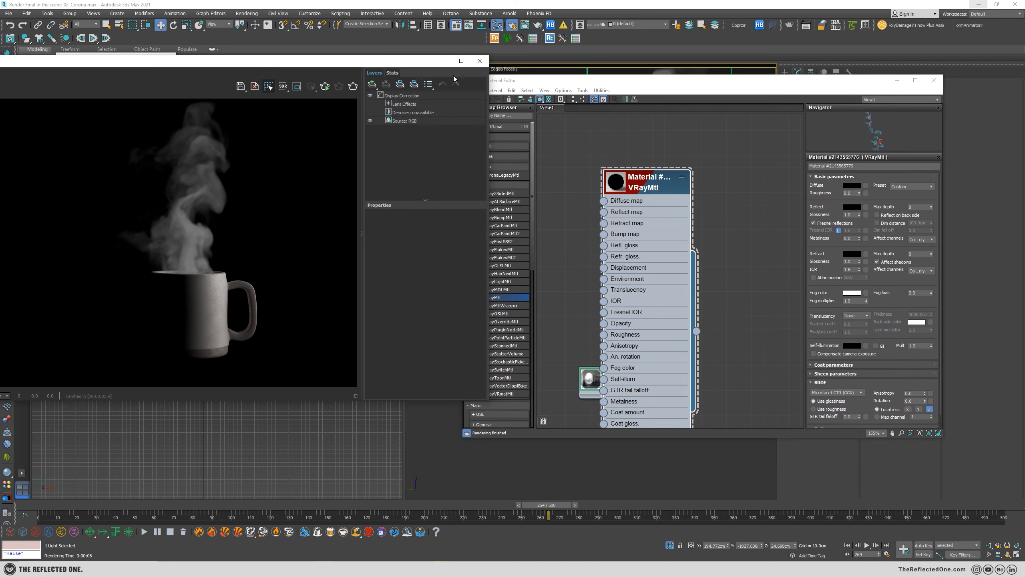
left_click_drag(533, 81, 747, 83)
left_click(663, 230)
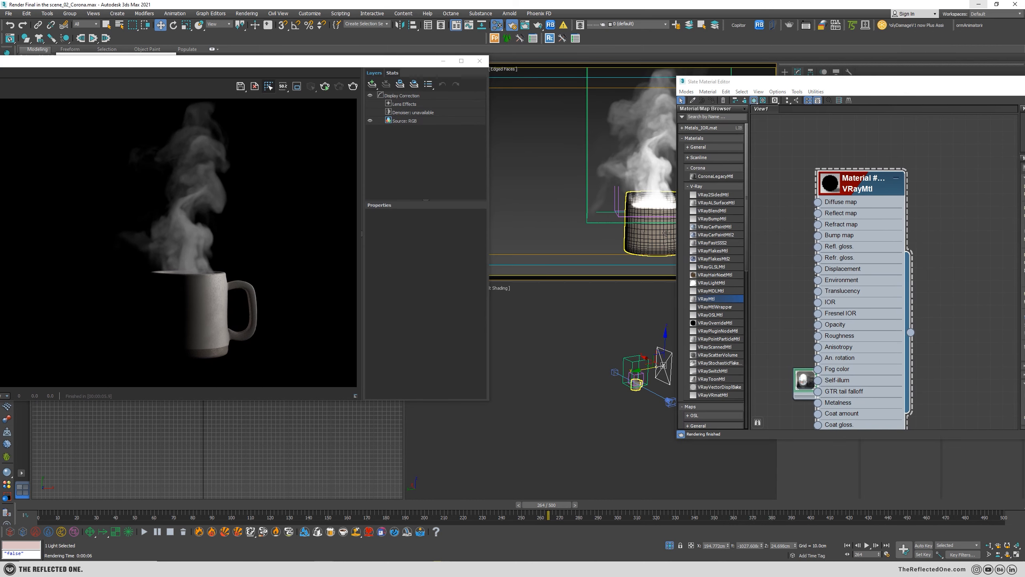
left_click_drag(909, 333, 665, 242)
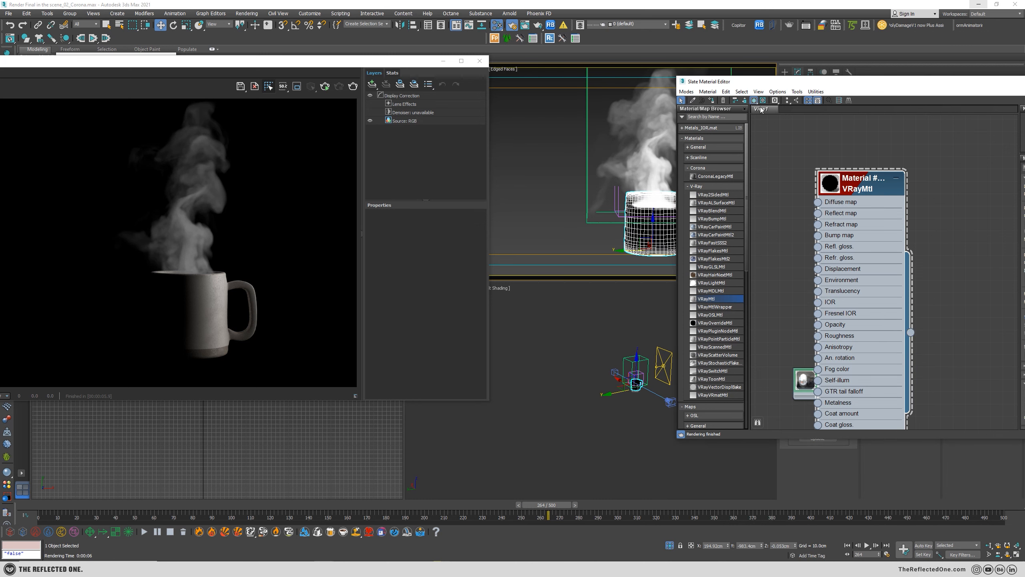
Render the camera view with the black mug material and reposition the frame buffer window.
left_click_drag(781, 82, 622, 94)
left_click_drag(346, 78, 497, 78)
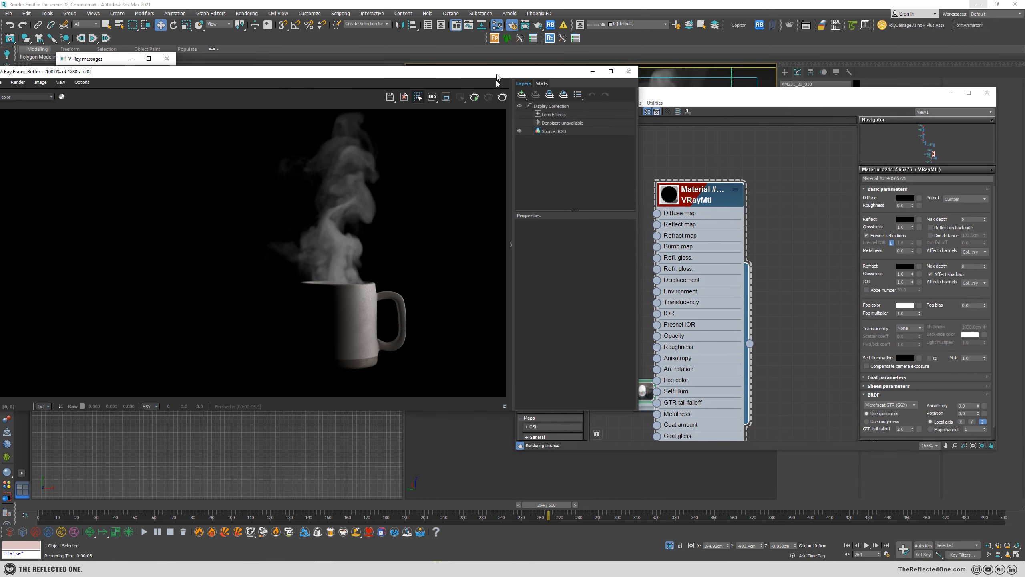
left_click(501, 97)
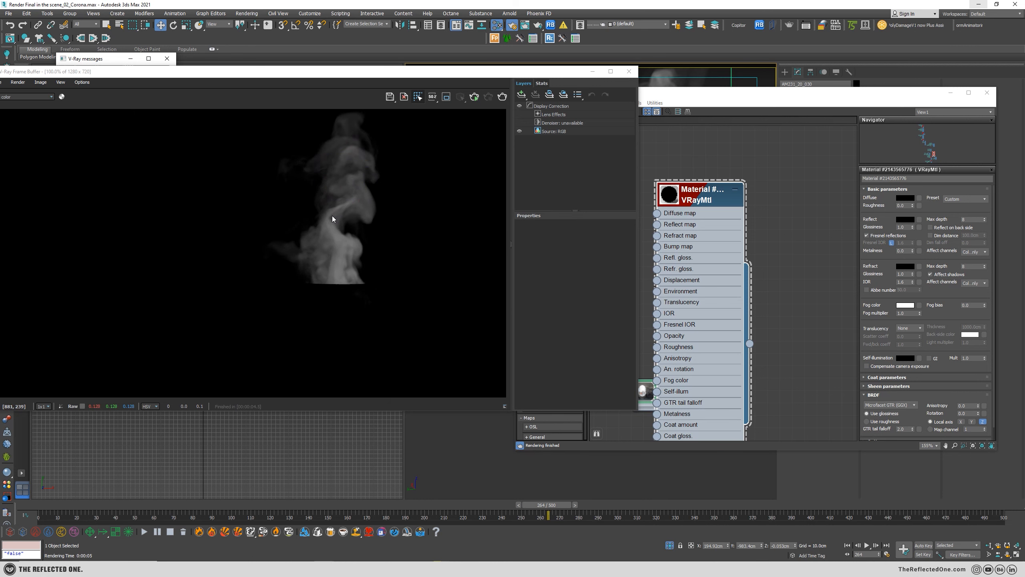
left_click_drag(366, 72, 561, 78)
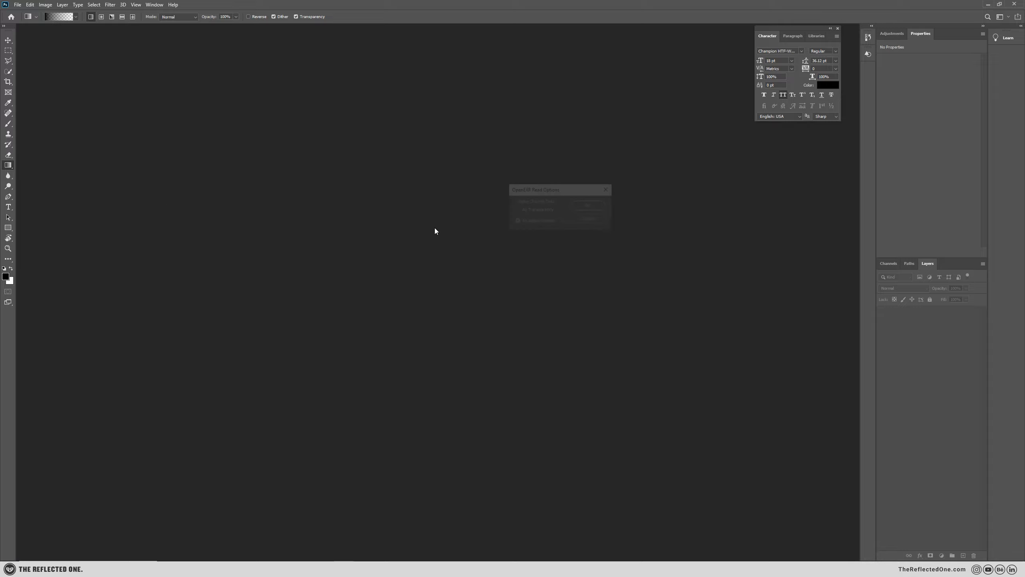
Switch to Photoshop and open the mug.exr, accepting the OpenEXR read options.
left_click(589, 207)
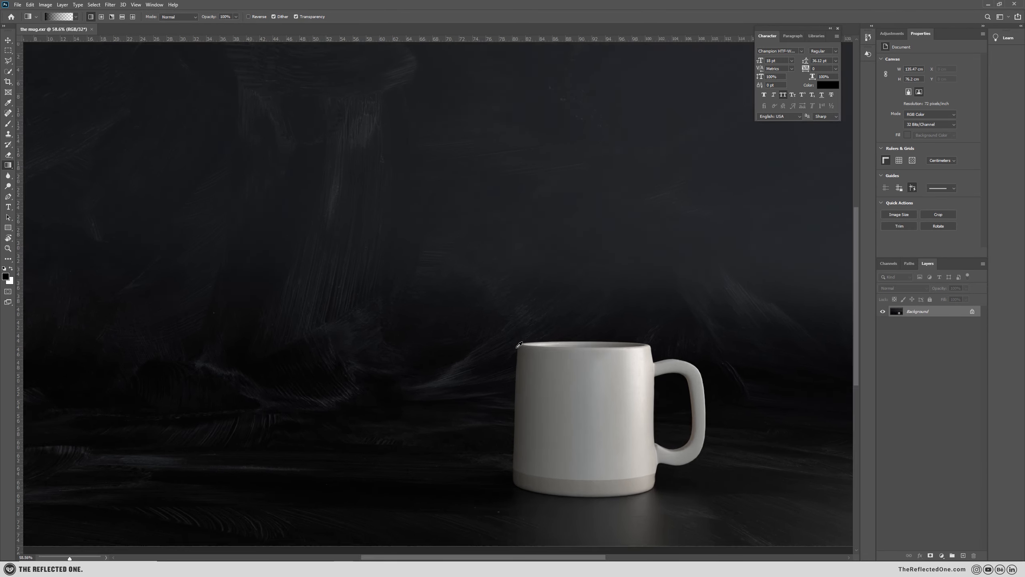
scroll(519, 344, "down", 3, "alt")
left_click_drag(467, 305, 467, 306)
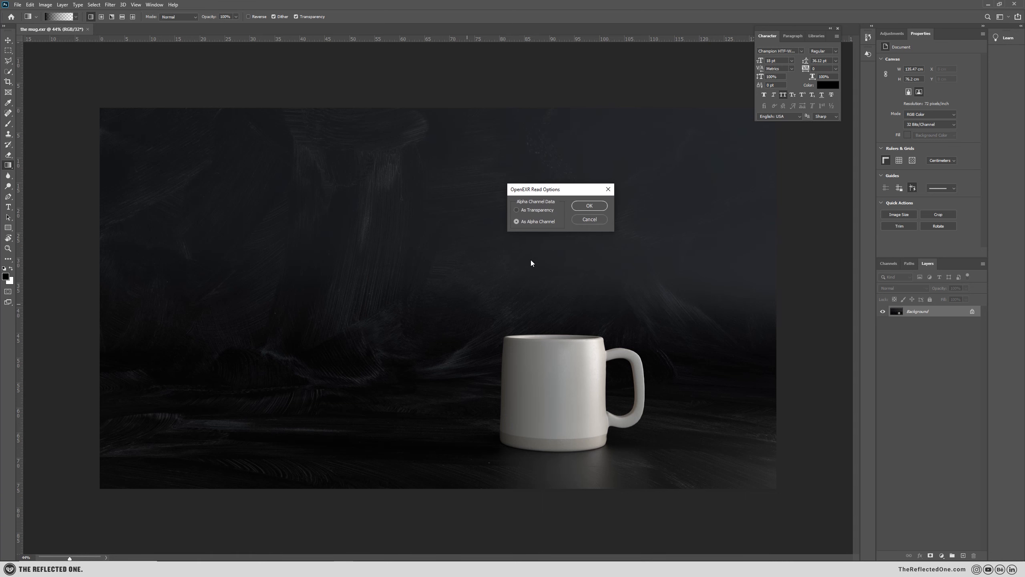
Place the Steam EXR over the mug image as its own layer, reading its alpha channel as transparency.
left_click(529, 209)
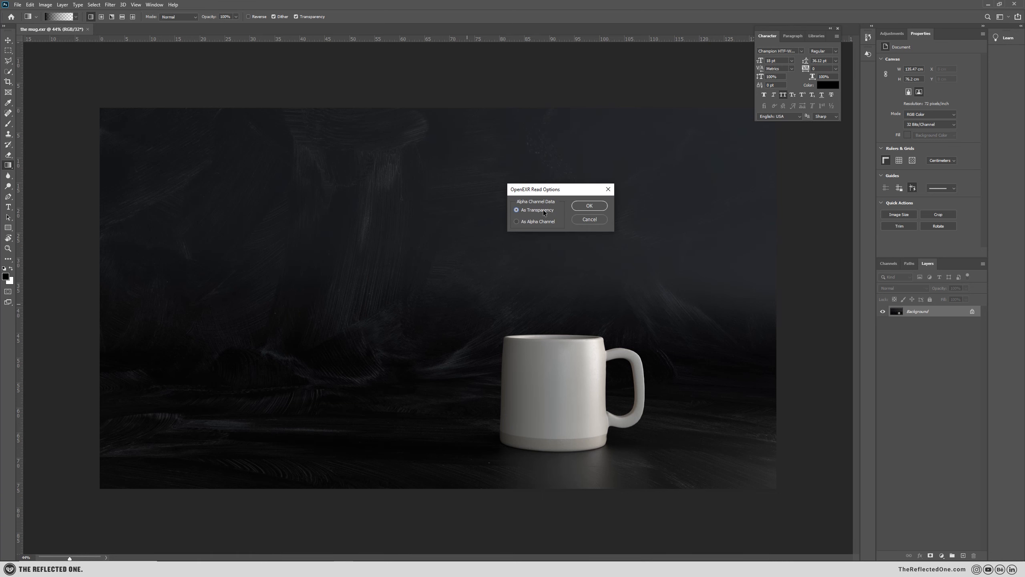
left_click(589, 206)
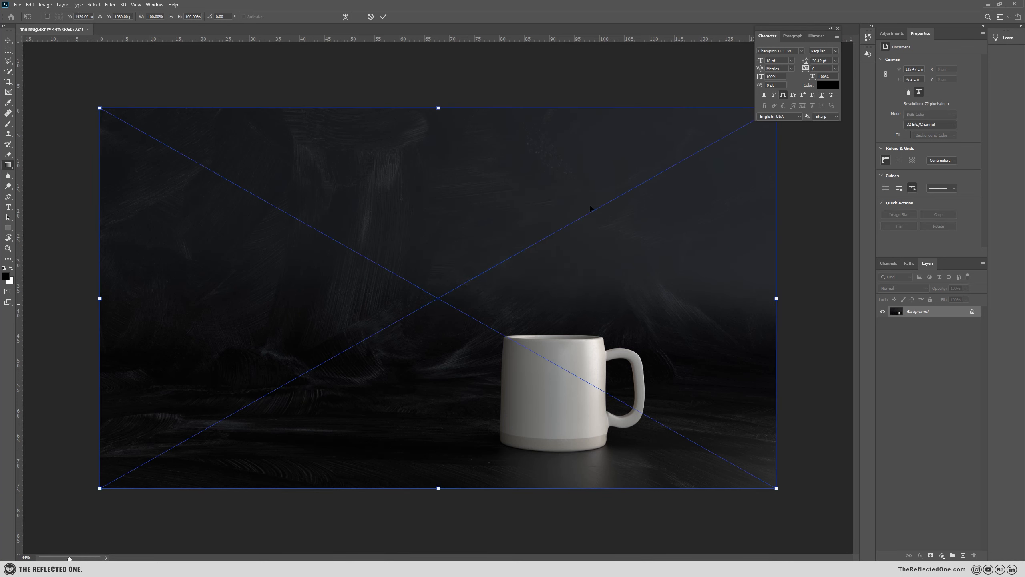
key("Return")
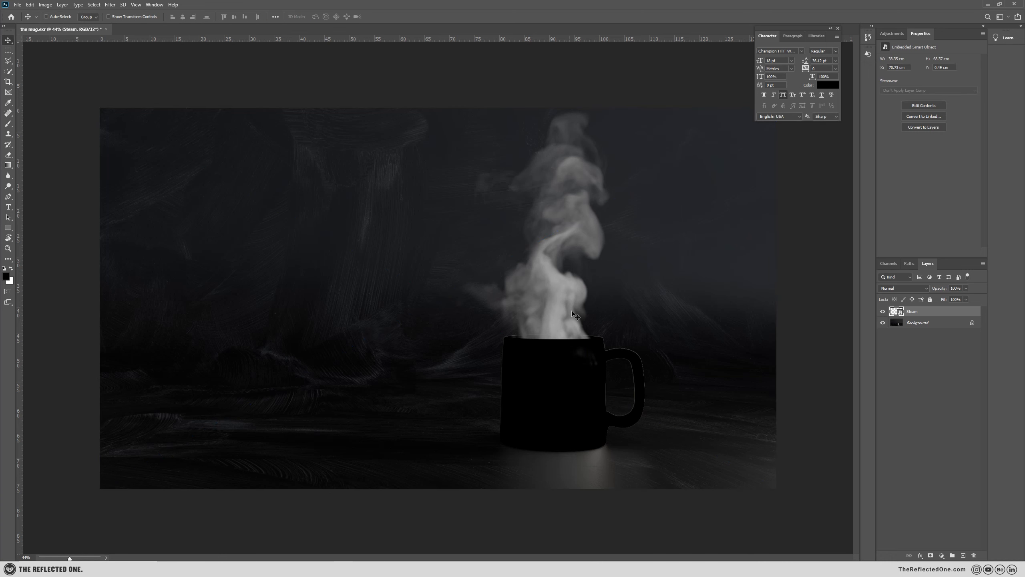
left_click_drag(575, 316, 603, 335)
scroll(618, 341, "up", 5, "alt")
scroll(669, 368, "down", 5, "alt")
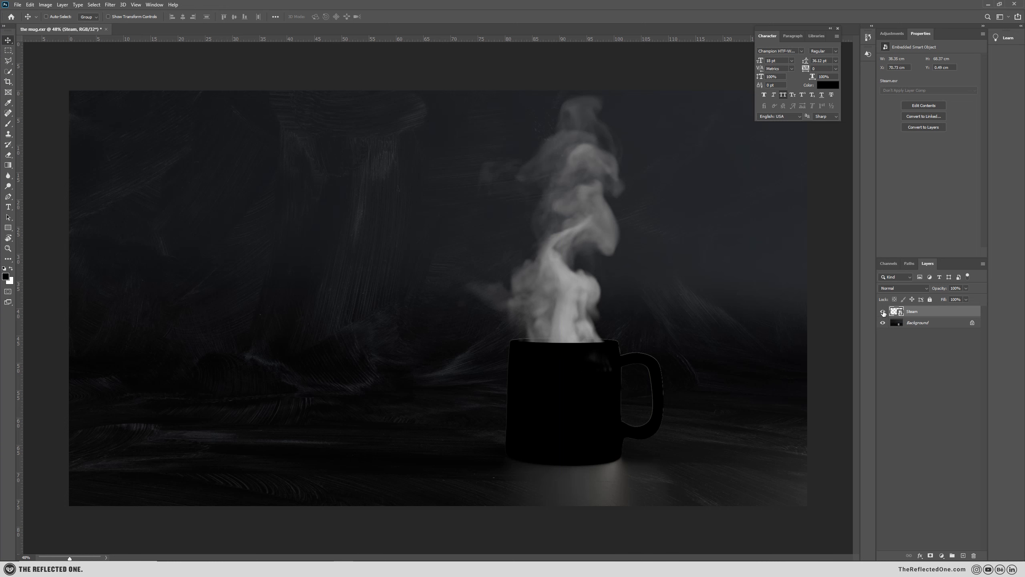
Set the Steam layer's blend mode to Linear Dodge (Add) and lower its opacity to 12%.
left_click(908, 289)
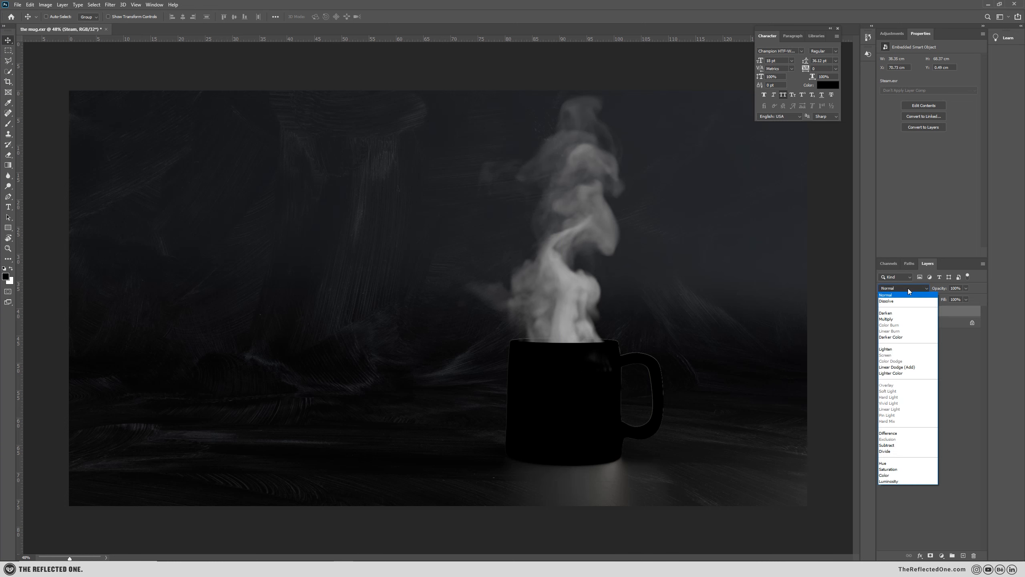
left_click(899, 368)
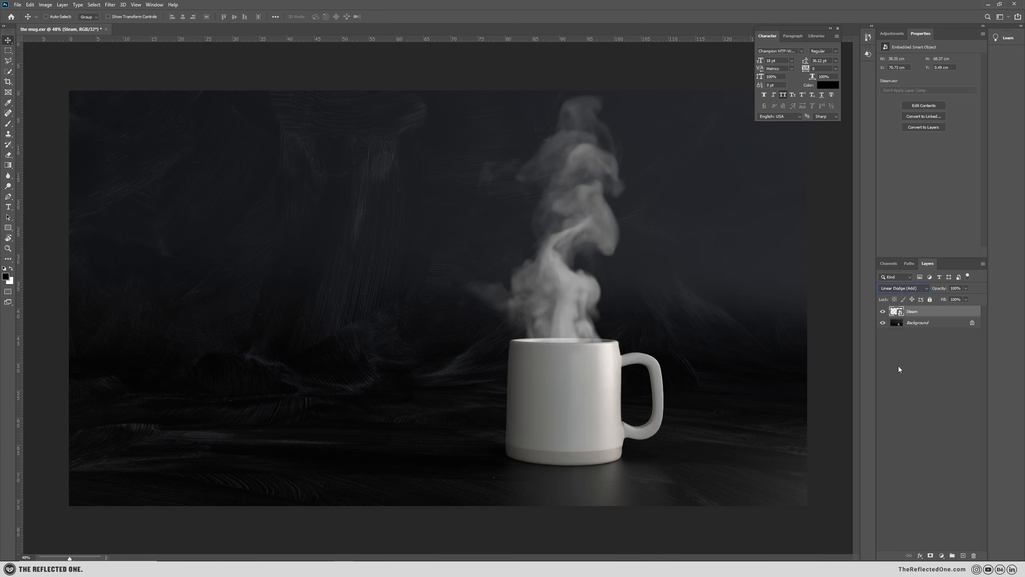
left_click_drag(941, 290, 906, 293)
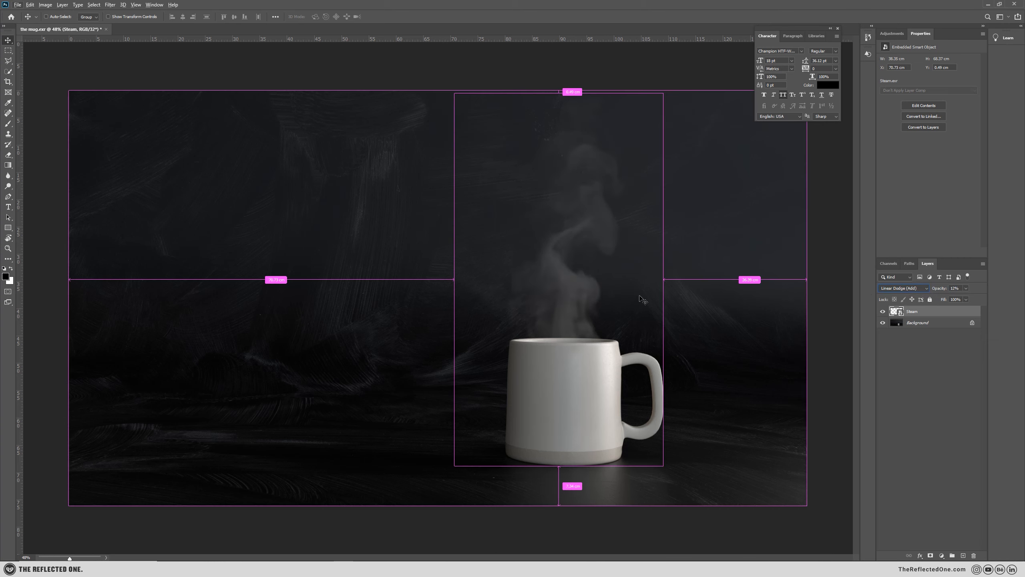
Compare the image with the Steam layer hidden and shown, and raise the layer's opacity to 52%.
key("ctrl+minus")
scroll(633, 305, "down", 2, "alt")
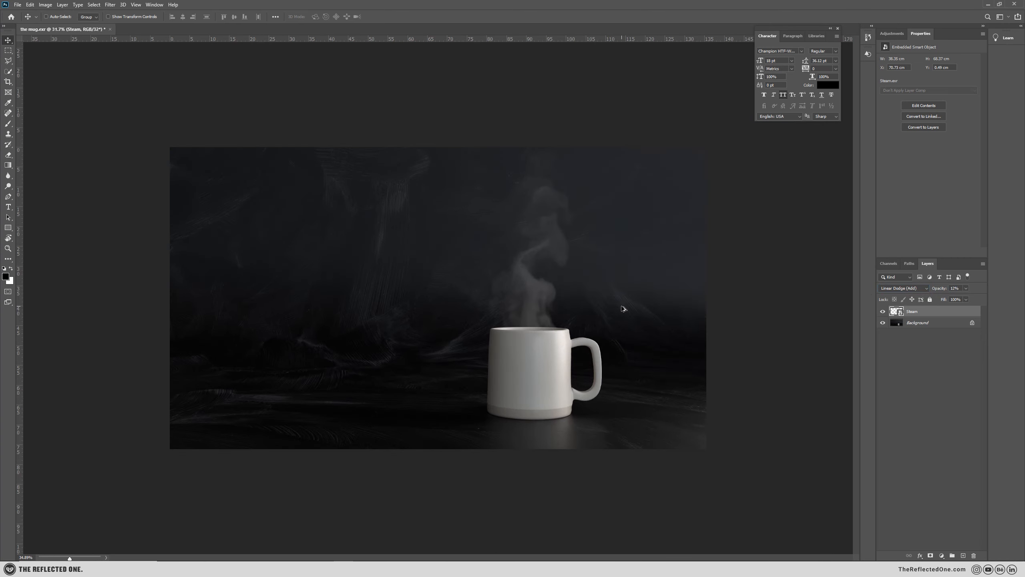
left_click(883, 310)
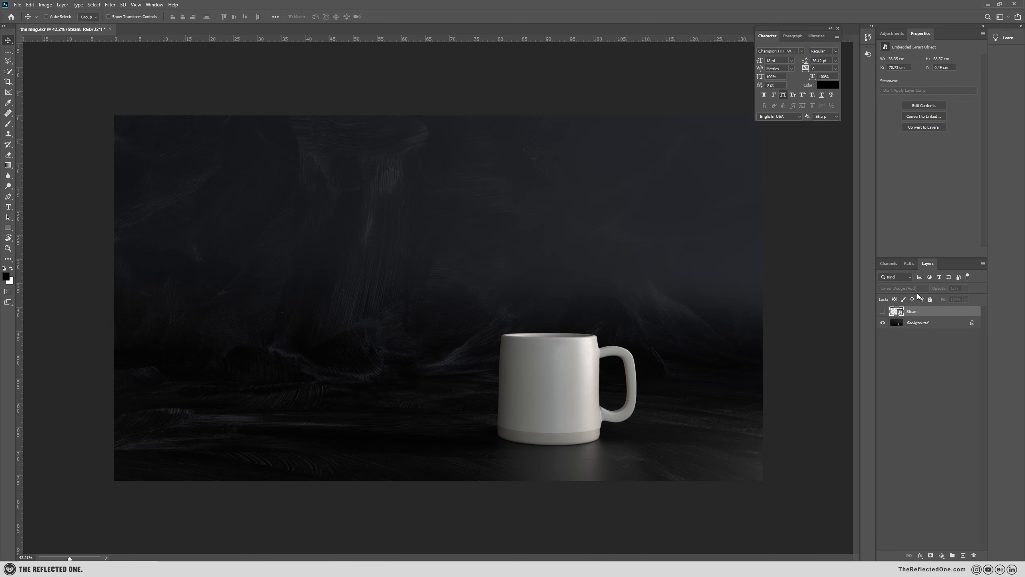
left_click(883, 310)
left_click_drag(944, 289, 958, 290)
Add a mask to the Steam layer and draw upward vertical gradients on it to fade the steam near the mug's rim.
left_click(930, 555)
left_click(8, 165)
left_click_drag(559, 491, 561, 254)
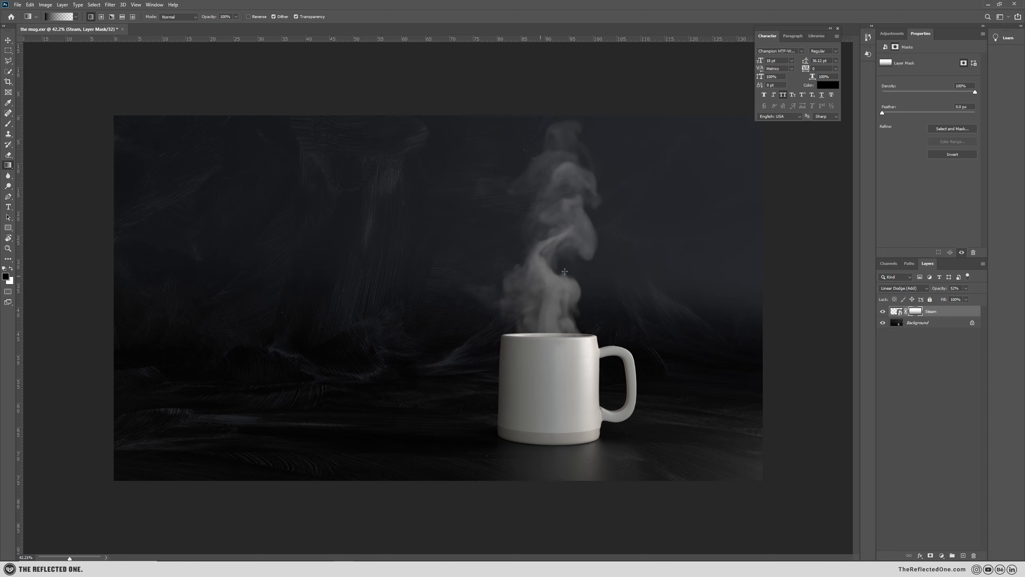
left_click_drag(556, 458, 556, 176)
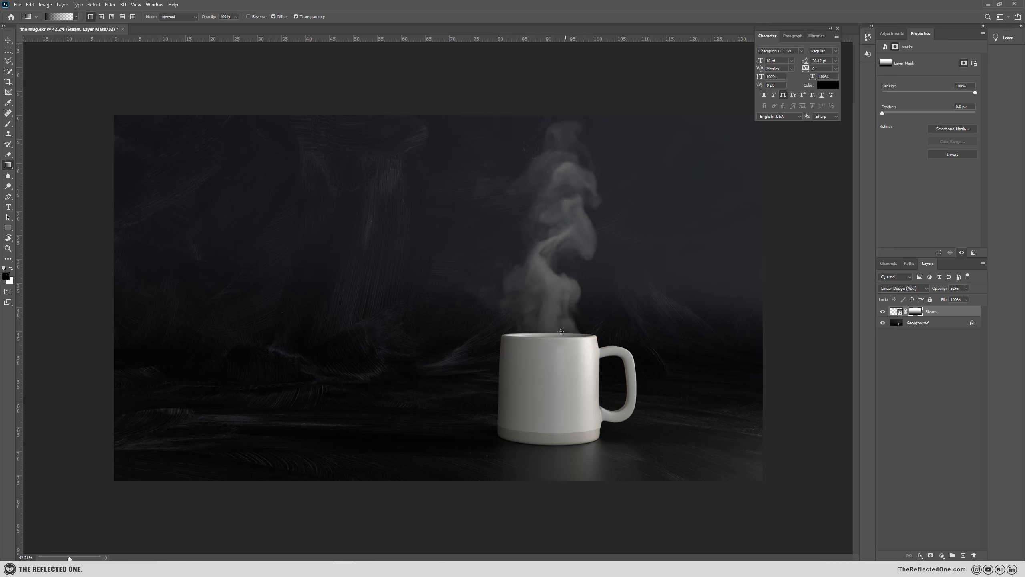
left_click_drag(563, 501, 565, 150)
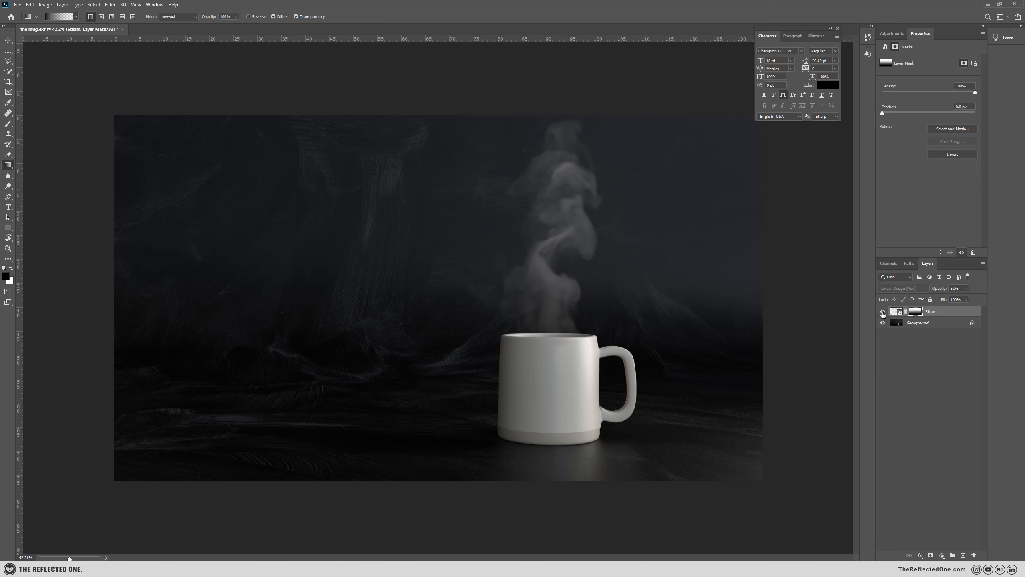
Check the effect of the Steam layer's mask and raise the layer's opacity slightly.
left_click(916, 311, "shift")
left_click(916, 311, "shift")
left_click_drag(939, 289, 945, 289)
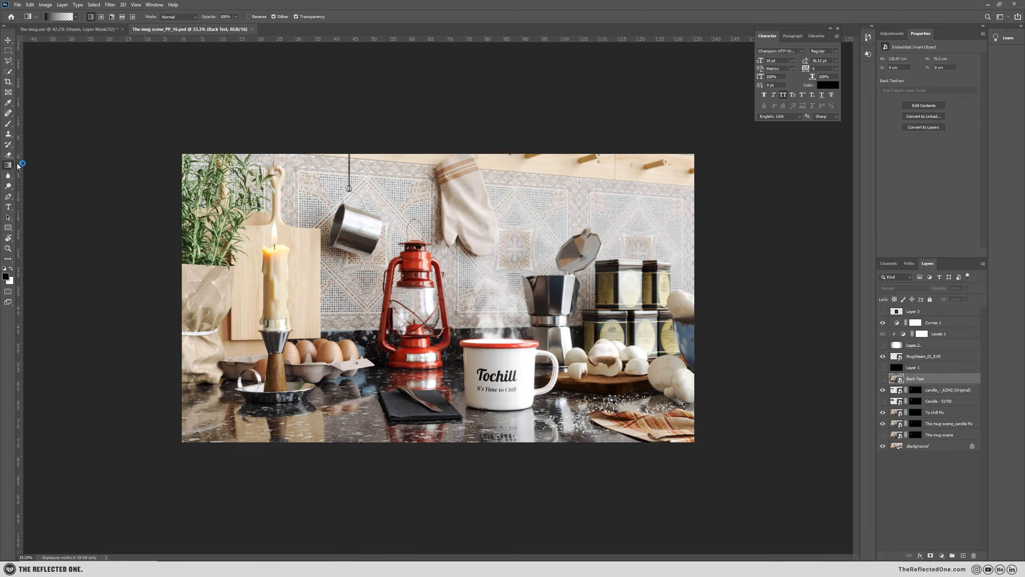
Examine the steam in the finished composites The mug scene_PP_16.psd and 03_The Mug Scene_T3_PP.psd, and return to the mug.exr.
scroll(421, 338, "up", 4, "alt")
scroll(424, 335, "down", 1, "alt")
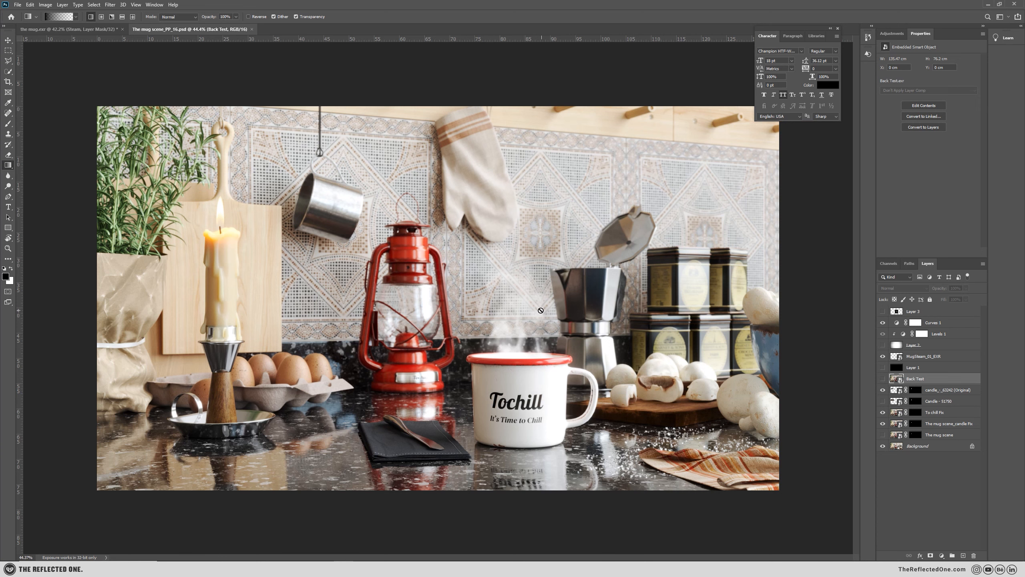
scroll(513, 323, "down", 1, "alt")
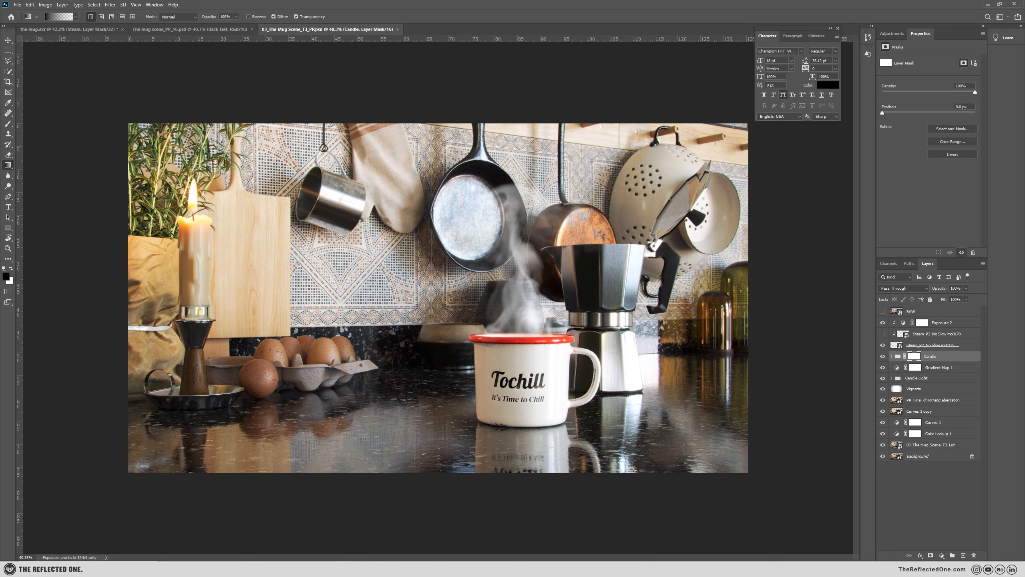
left_click(100, 31)
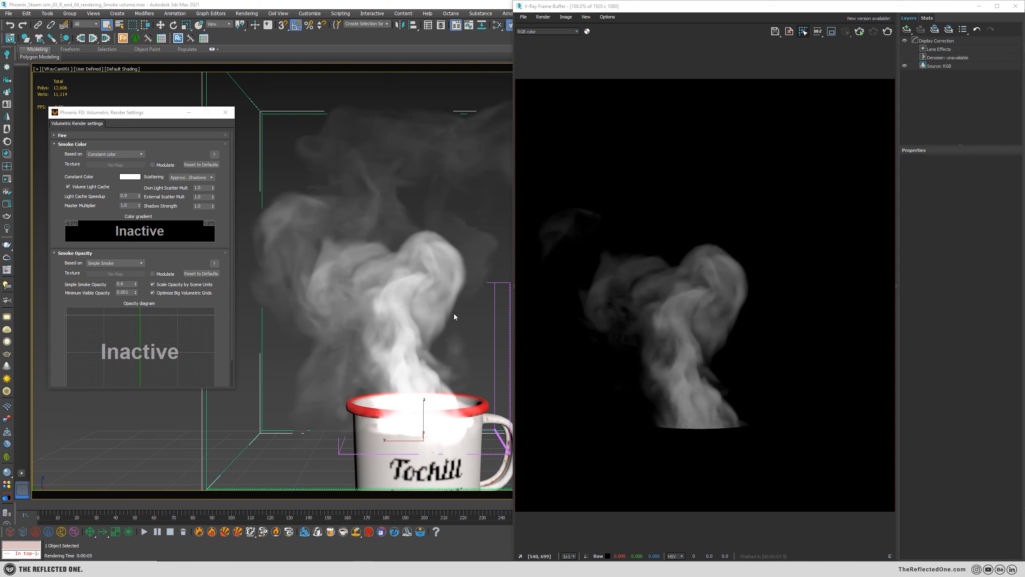
Switch to 3ds Max, base the Phoenix FD smoke color on Smoke, and render the camera view.
left_click(115, 156)
left_click(94, 172)
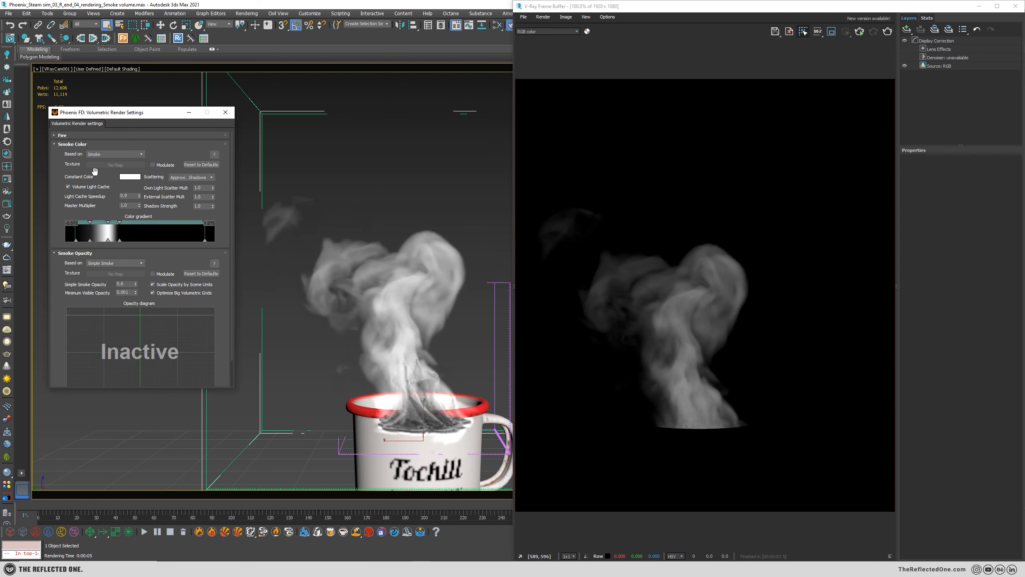
left_click(888, 32)
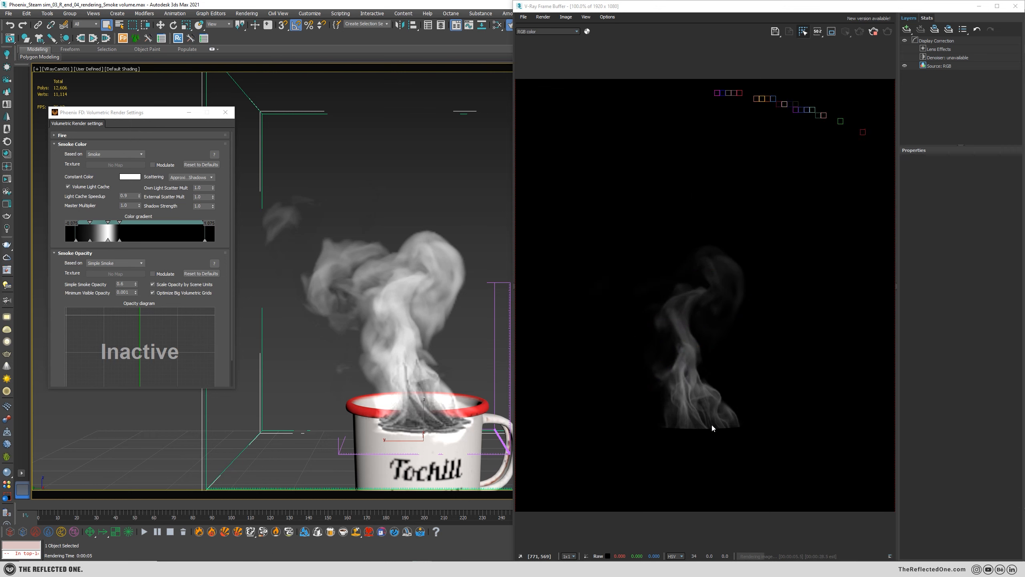
Examine the rendered steam near its base and along its plume in the V-Ray Frame Buffer.
scroll(711, 423, "up", 3)
scroll(716, 415, "down", 1)
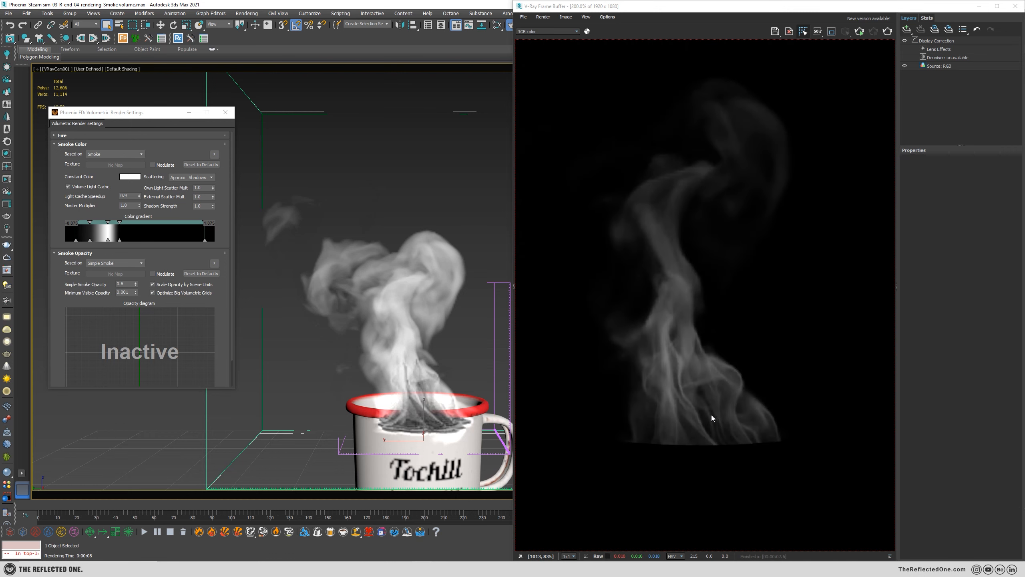
scroll(711, 415, "up", 1)
scroll(713, 417, "down", 2)
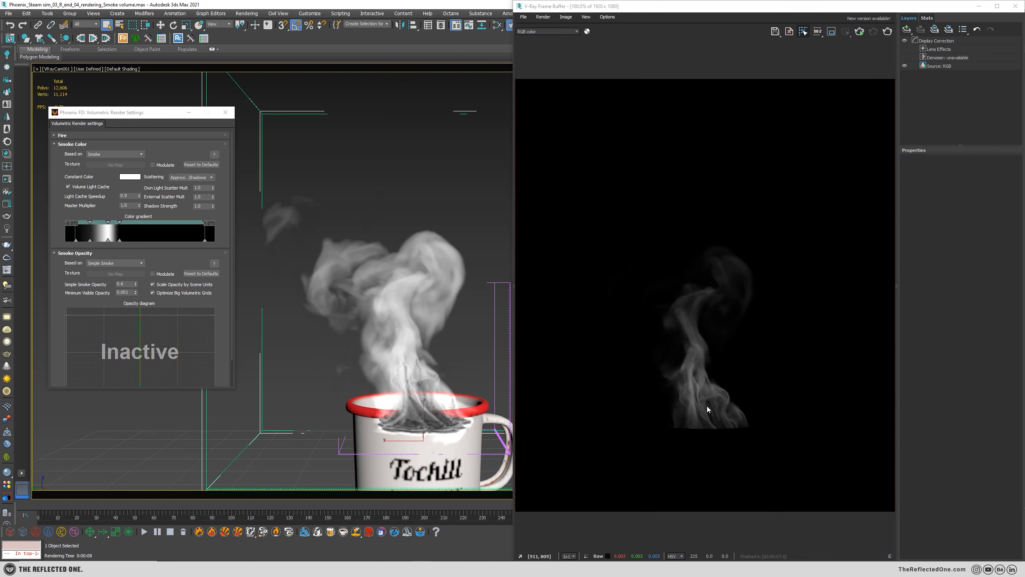
scroll(708, 409, "up", 1)
scroll(713, 407, "down", 1)
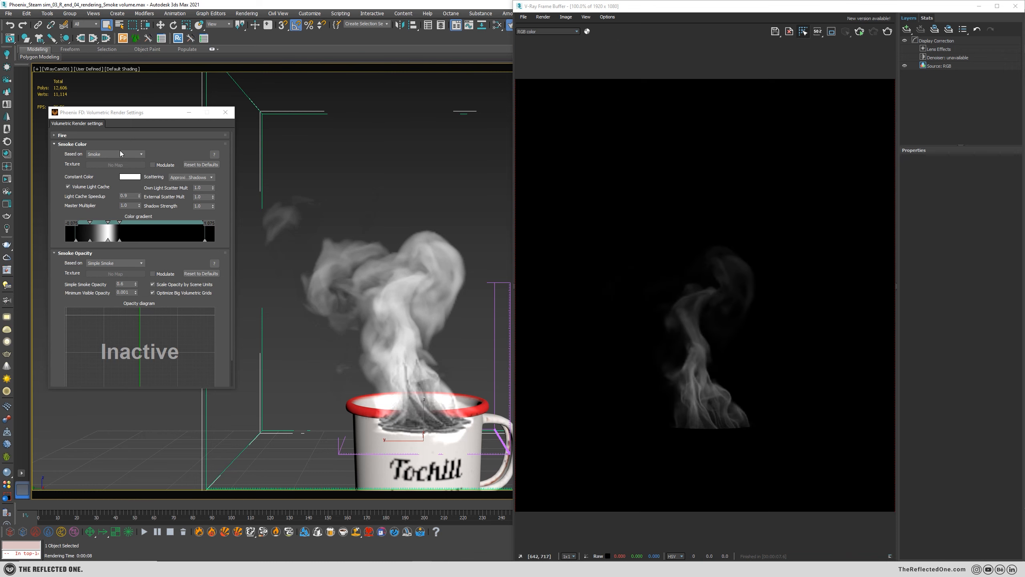
Set the smoke color's Master Multiplier to 2 and render the camera view.
left_click(141, 115)
double_click(135, 204)
type("2")
key("Return")
left_click(886, 32)
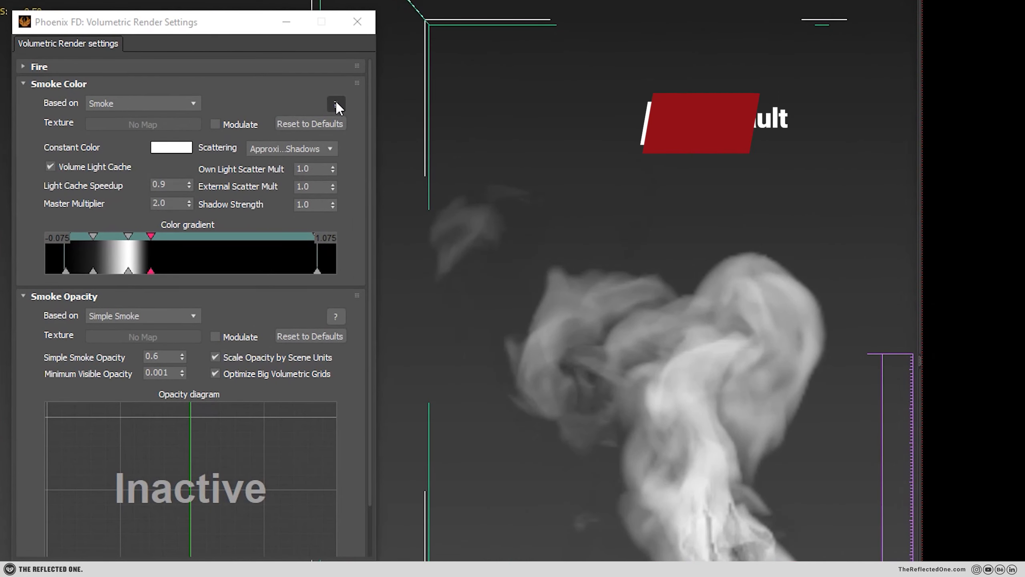
Reset the Smoke Color settings to their defaults and base the color on Smoke.
left_click(326, 123)
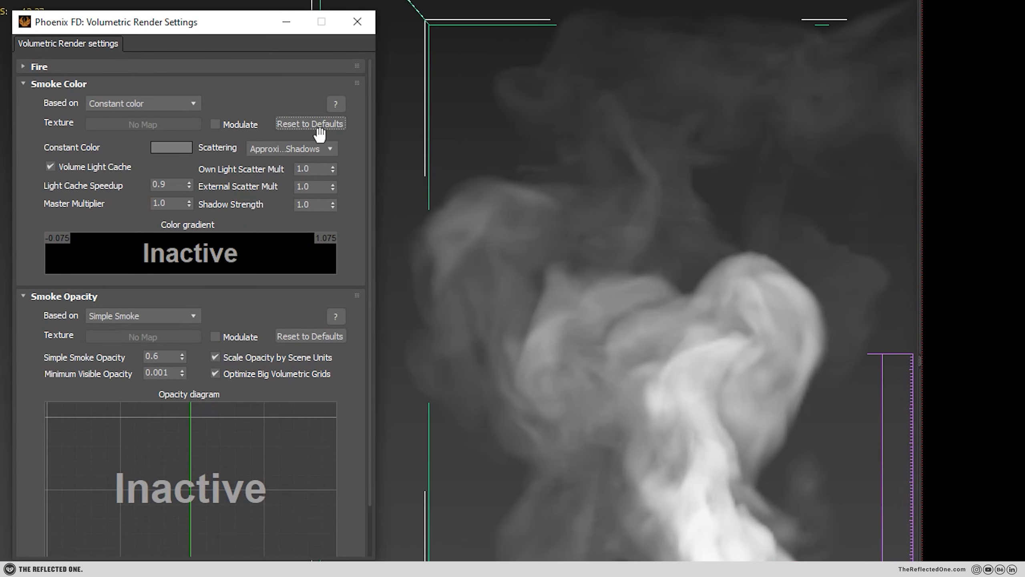
left_click(177, 106)
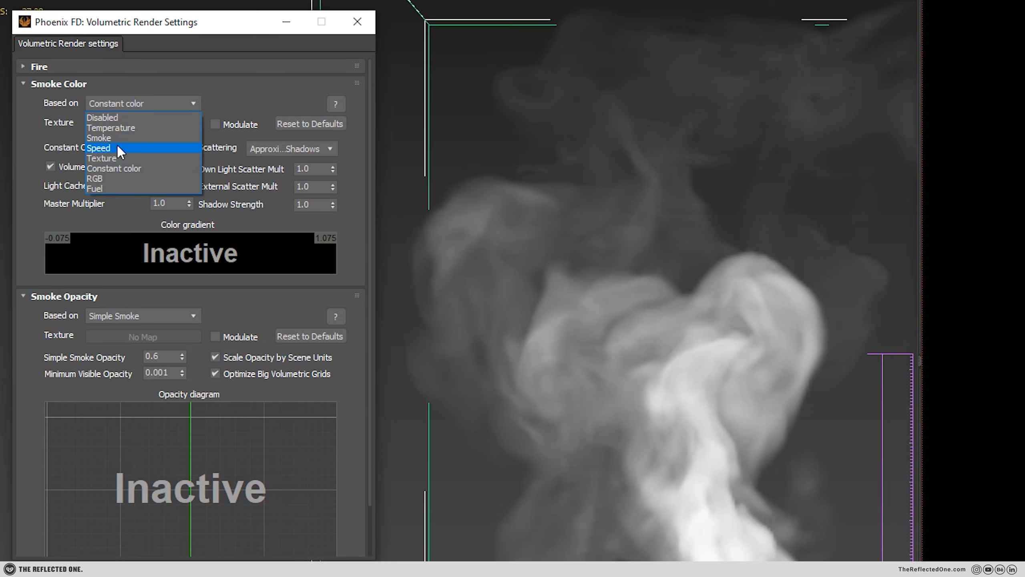
left_click(122, 139)
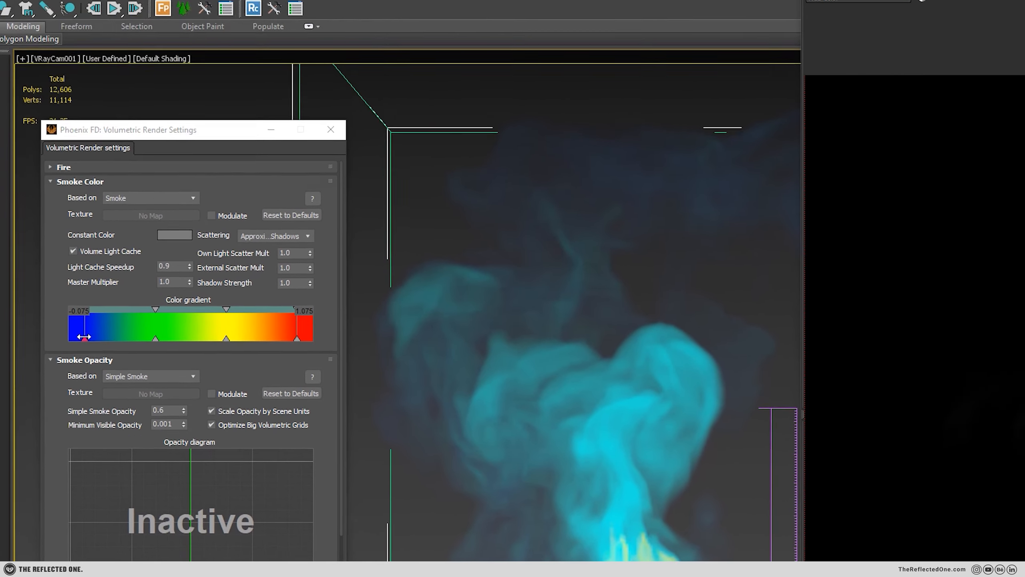
Change the first (blue) and last (red) keys of the smoke color gradient to black, hex 000000.
double_click(63, 270)
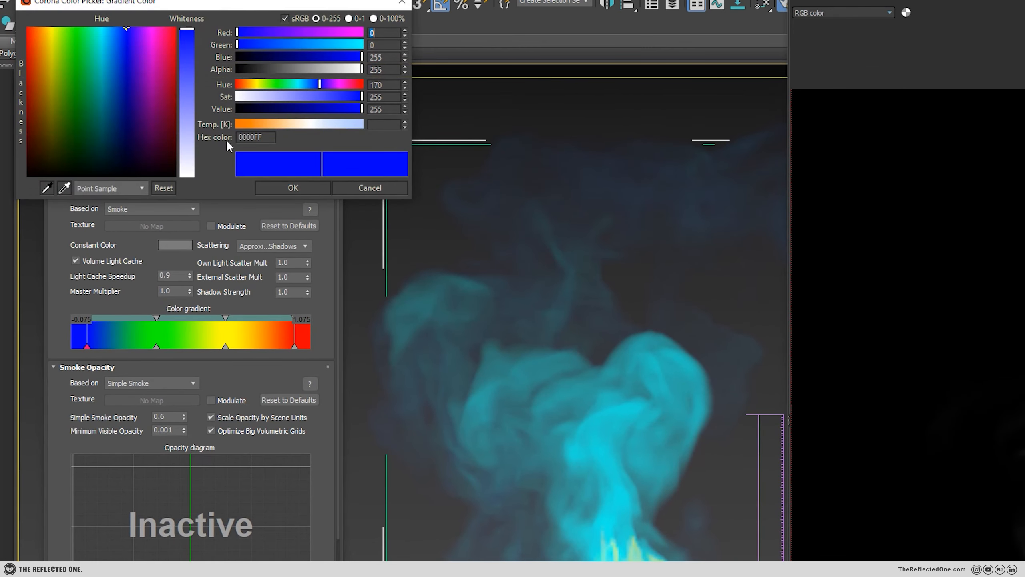
left_click_drag(256, 107, 237, 108)
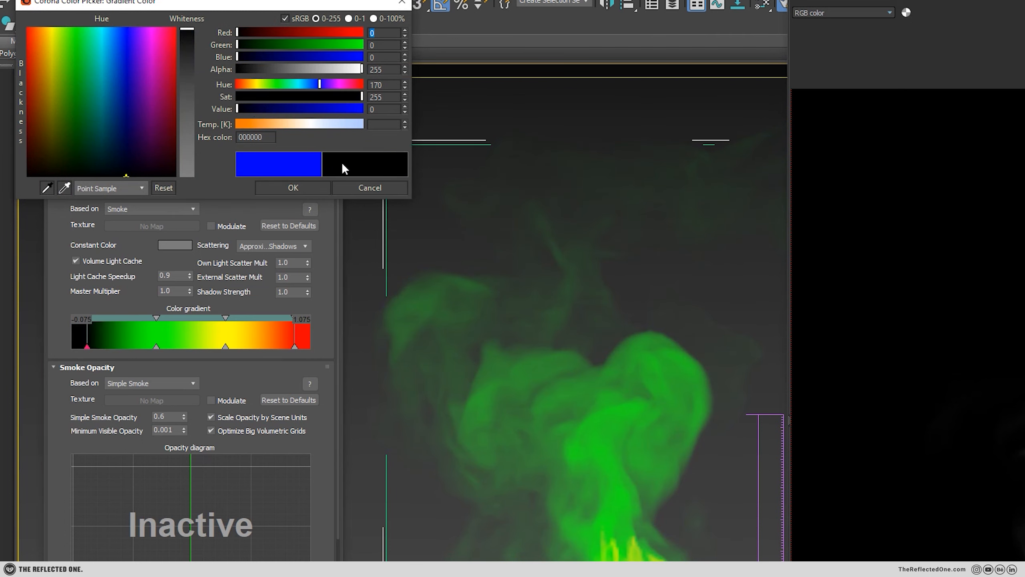
left_click(307, 188)
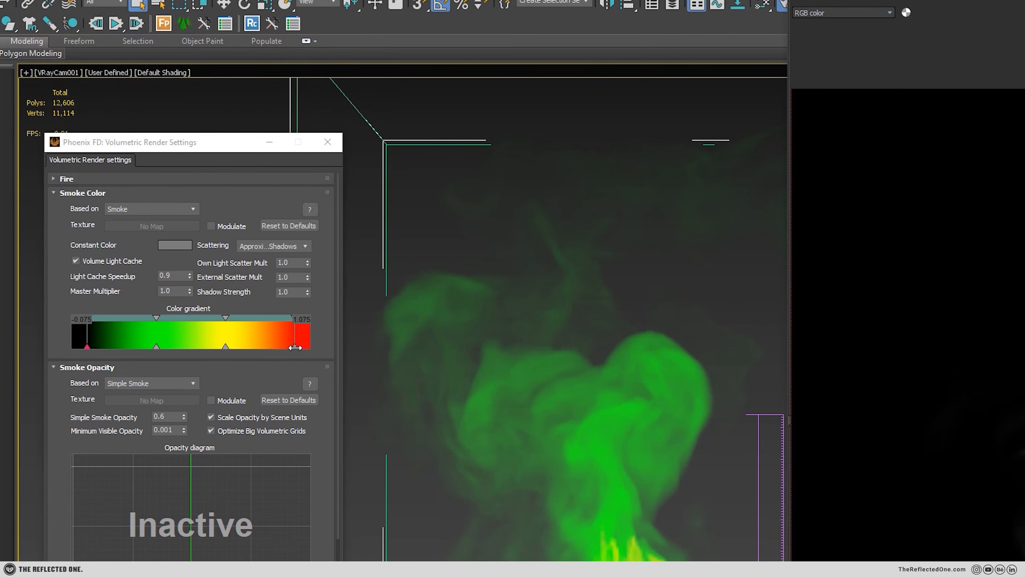
double_click(295, 347)
left_click_drag(272, 69, 211, 70)
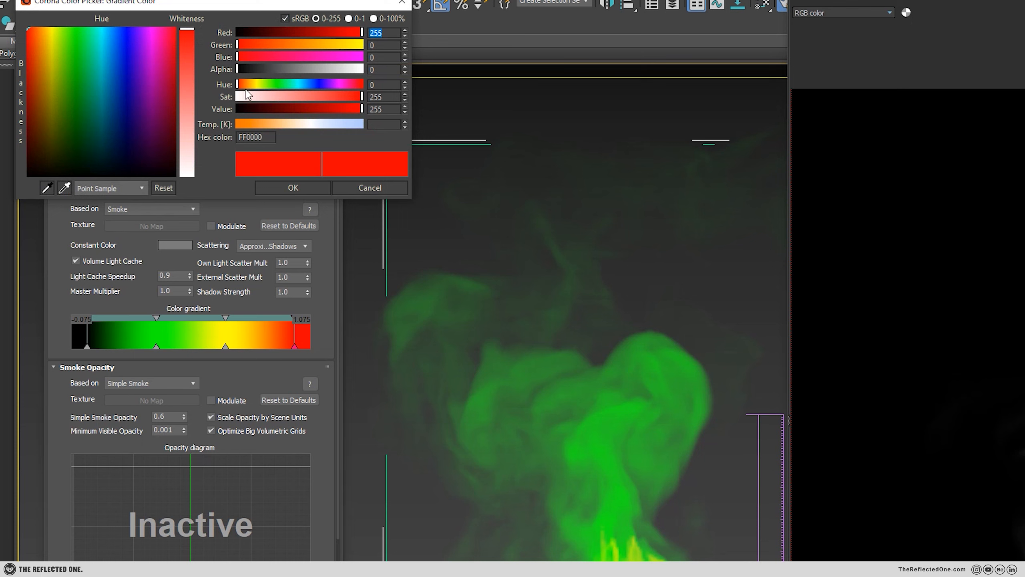
left_click_drag(245, 110, 209, 106)
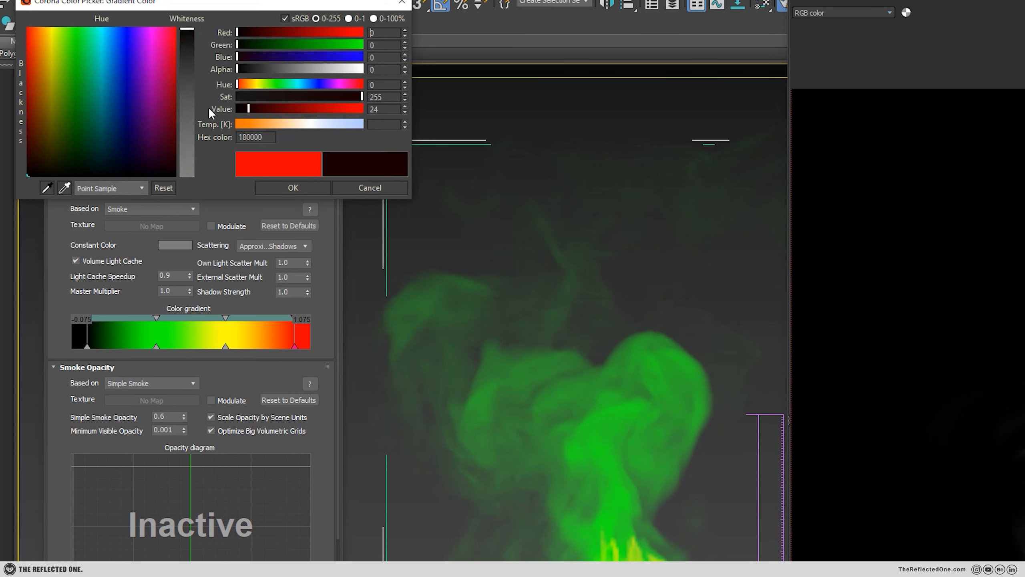
left_click(302, 187)
Change the yellow key of the smoke color gradient to white, hex FFFFFF.
double_click(225, 346)
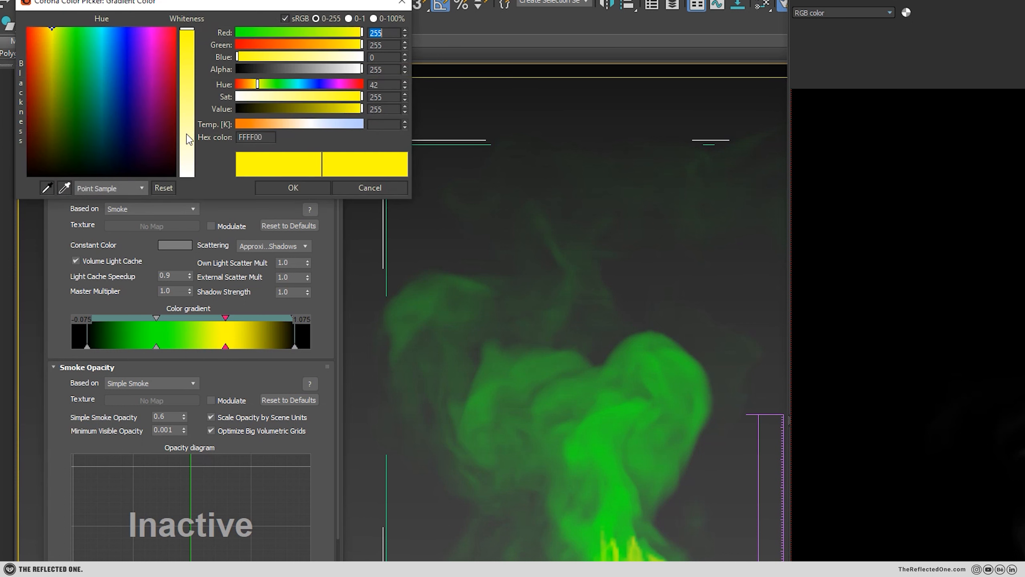
left_click_drag(188, 136, 194, 185)
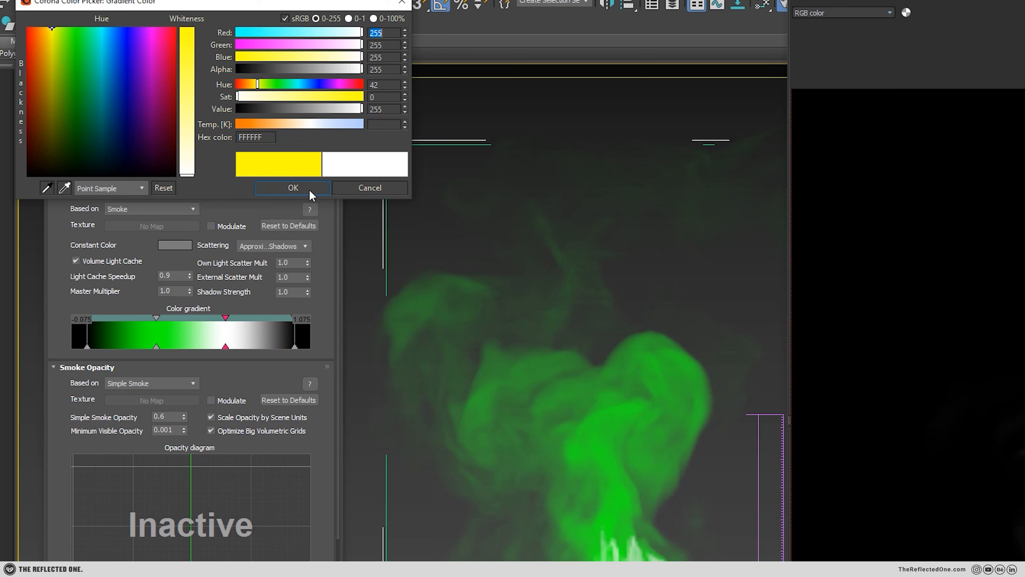
left_click(293, 188)
Change the green key of the smoke color gradient to dark gray, hex 656565, with saturation 0 and value 101.
left_click(156, 346)
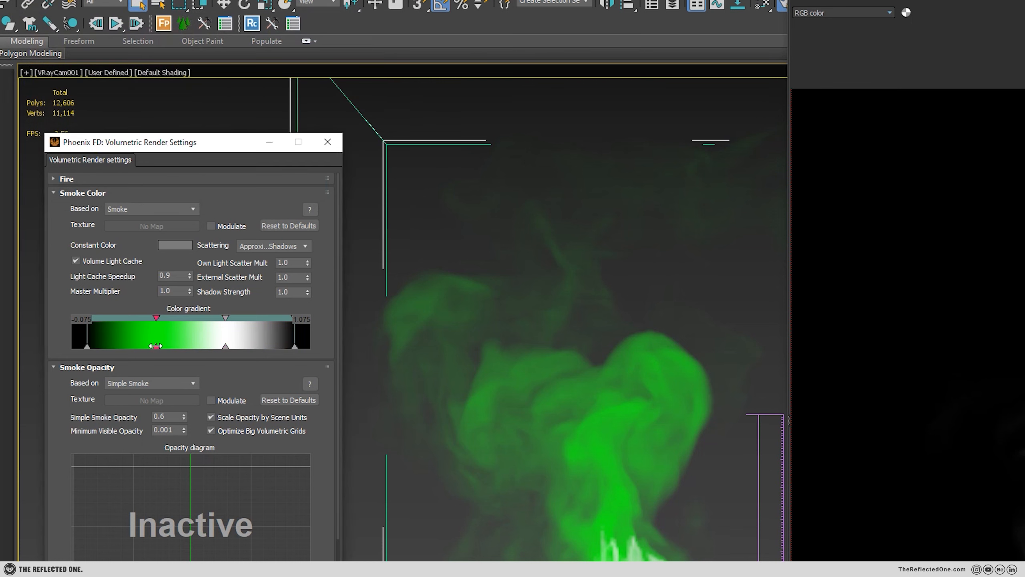
left_click_drag(148, 111, 158, 180)
left_click(300, 96)
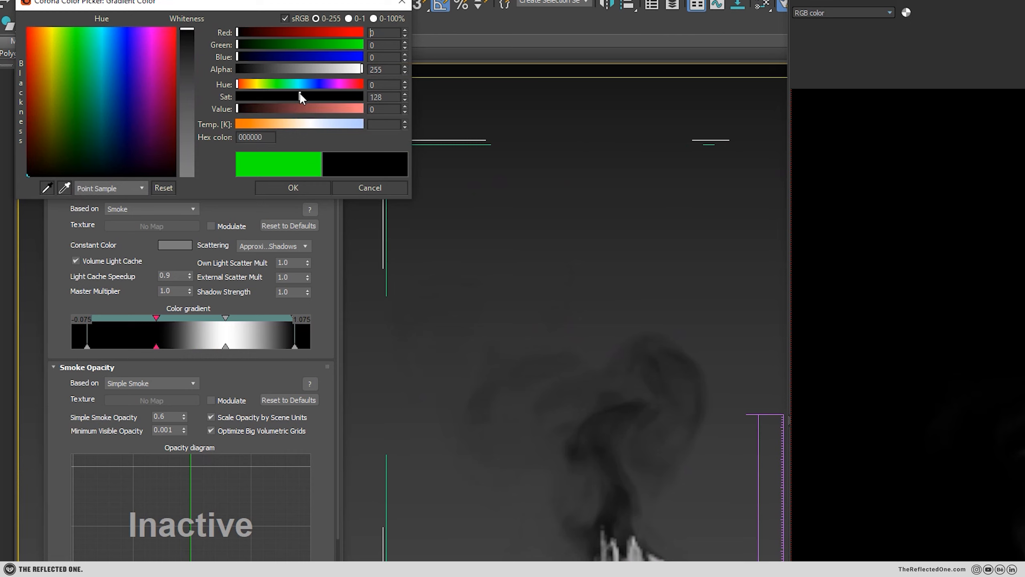
left_click_drag(284, 96, 197, 98)
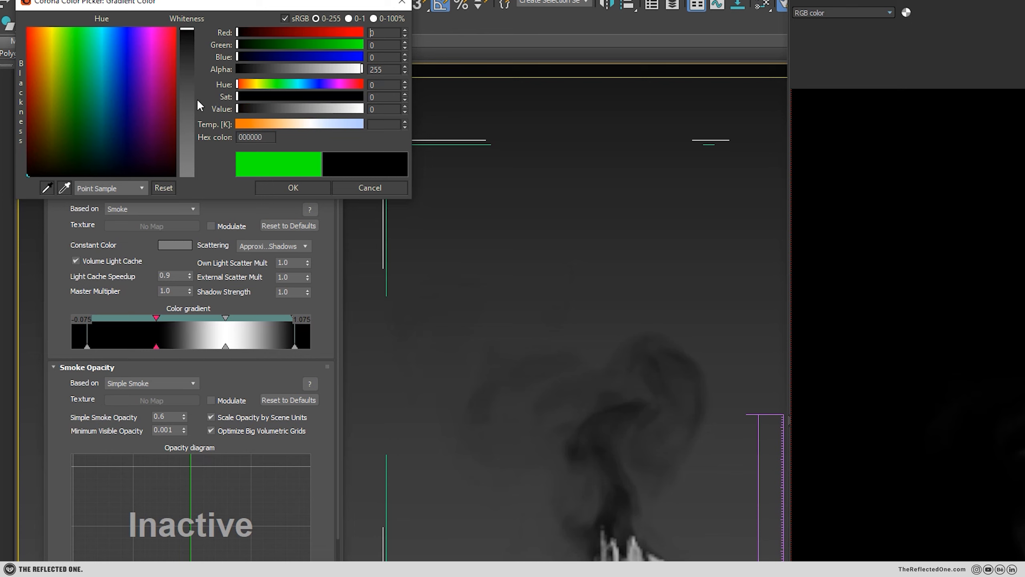
left_click_drag(289, 110, 286, 109)
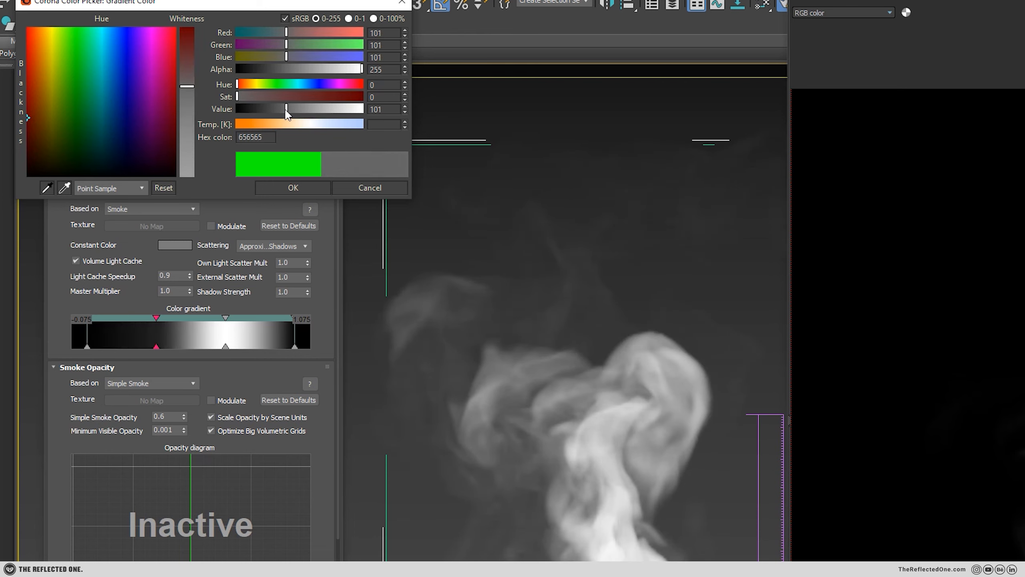
left_click(300, 188)
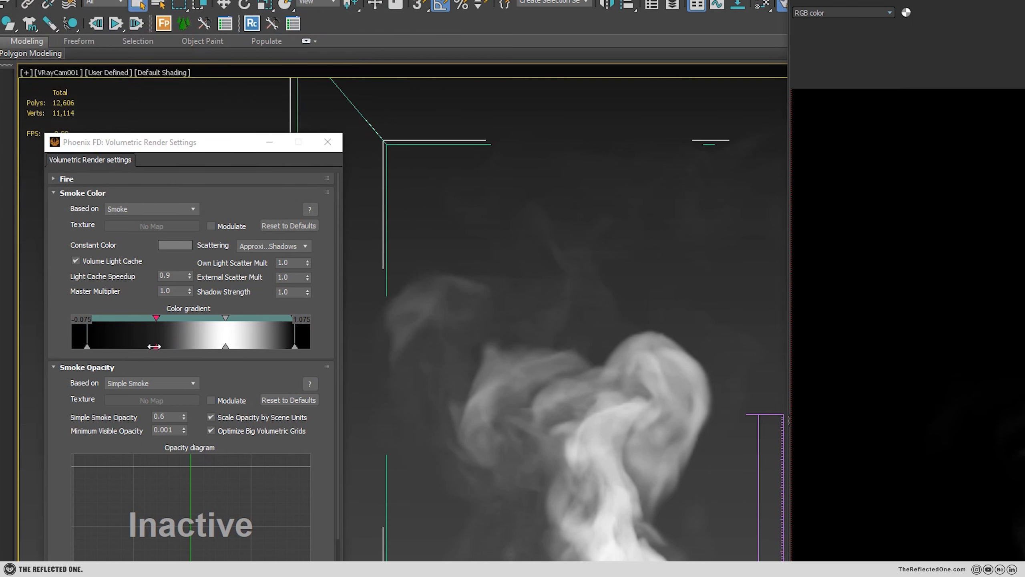
Shift the gray, white and last black gradient keys toward the low-smoke end and render the camera view.
left_click_drag(154, 346, 104, 346)
left_click_drag(225, 346, 159, 346)
left_click_drag(296, 347, 242, 347)
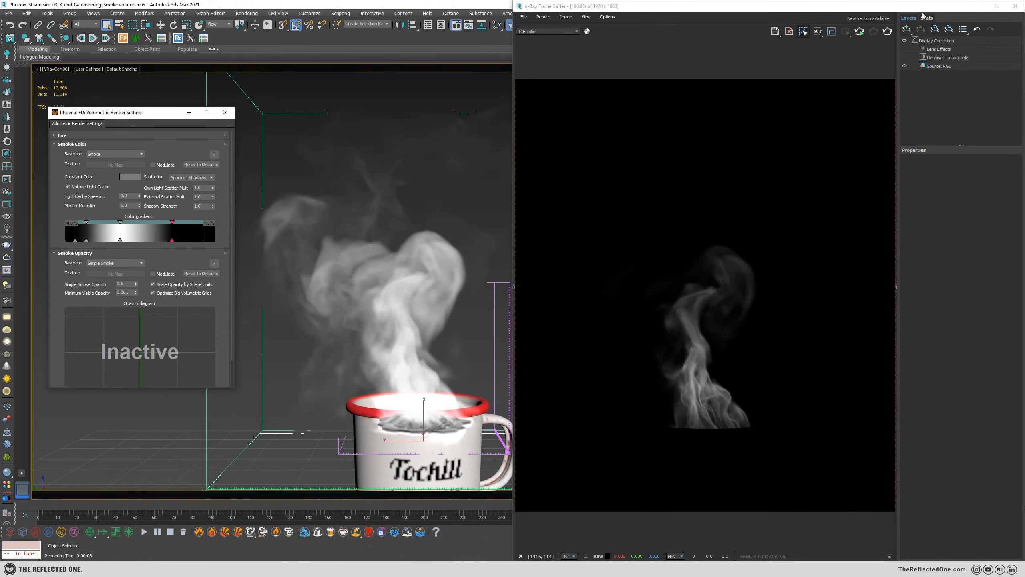
left_click(888, 32)
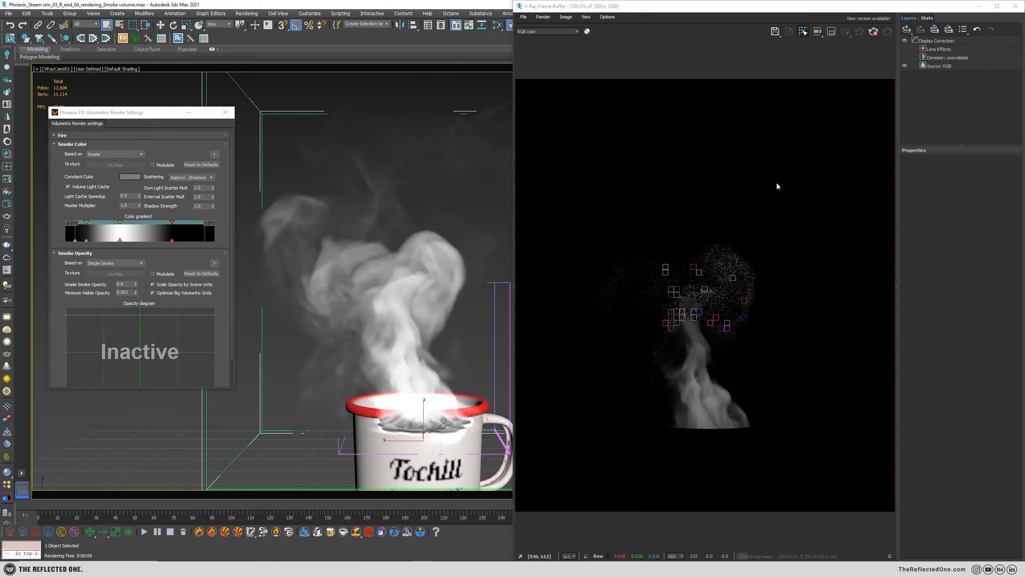
Move the last black gradient key close to the white key to darken the dense smoke at the mug, and render again.
mouse_move(171, 241)
left_mouse_down()
mouse_move(79, 250)
mouse_move(116, 249)
mouse_move(107, 250)
left_mouse_up()
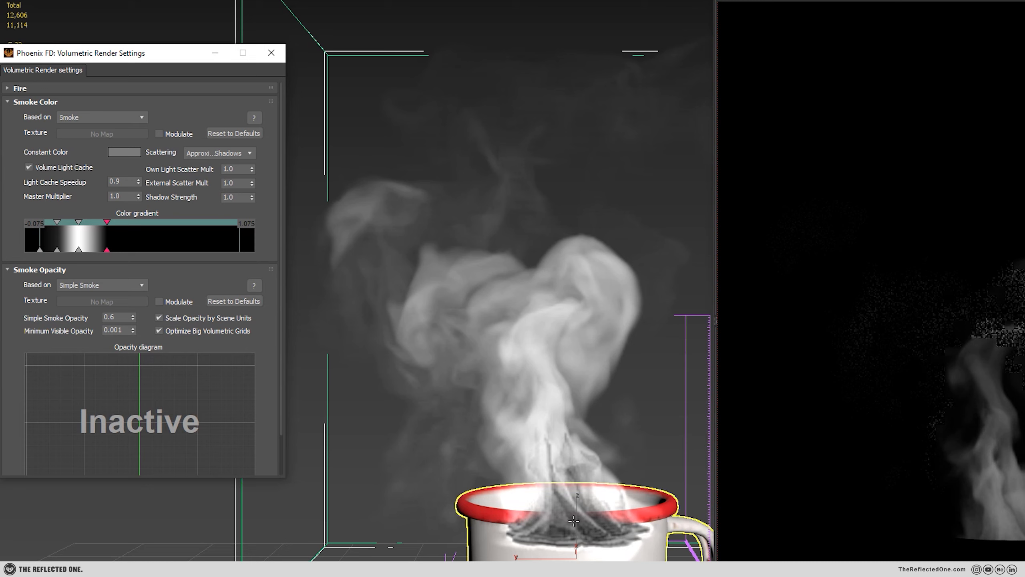
mouse_move(108, 249)
left_mouse_down()
mouse_move(161, 250)
mouse_move(104, 251)
left_mouse_up()
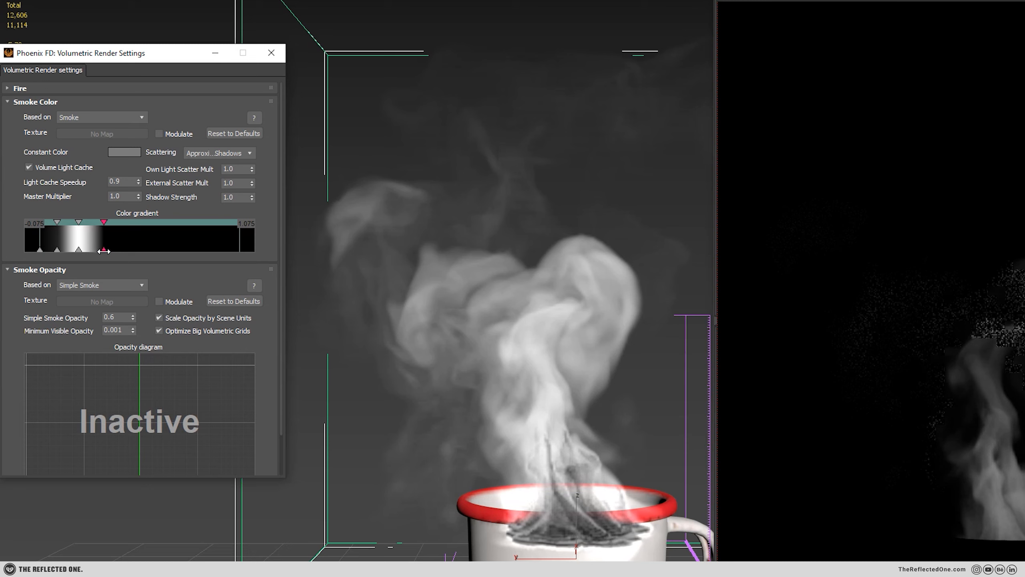
key("shift+q")
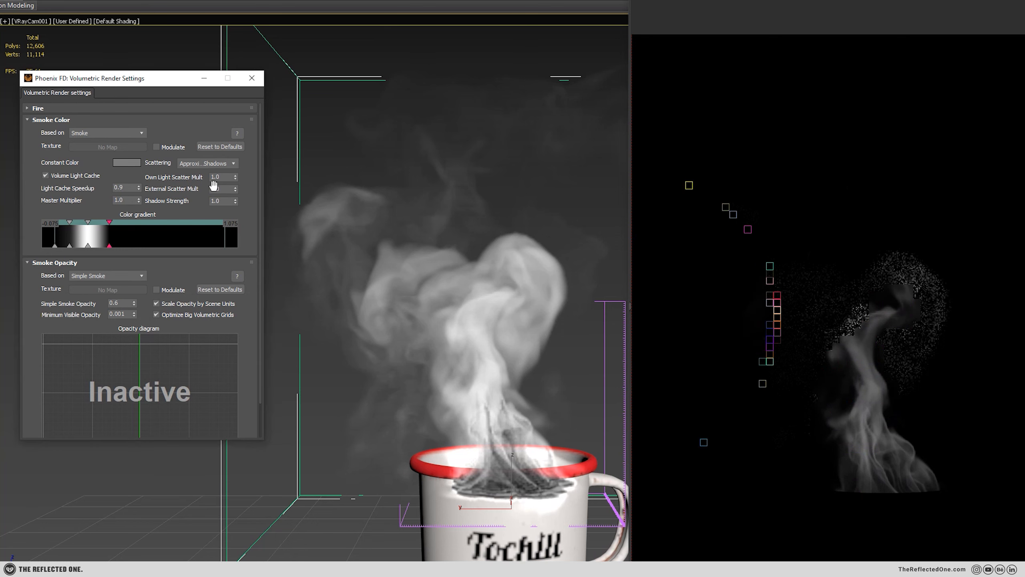
Set the smoke color's Master Multiplier to 2, narrow the gradient's white band slightly, and render with the steam's base prioritized.
double_click(122, 199)
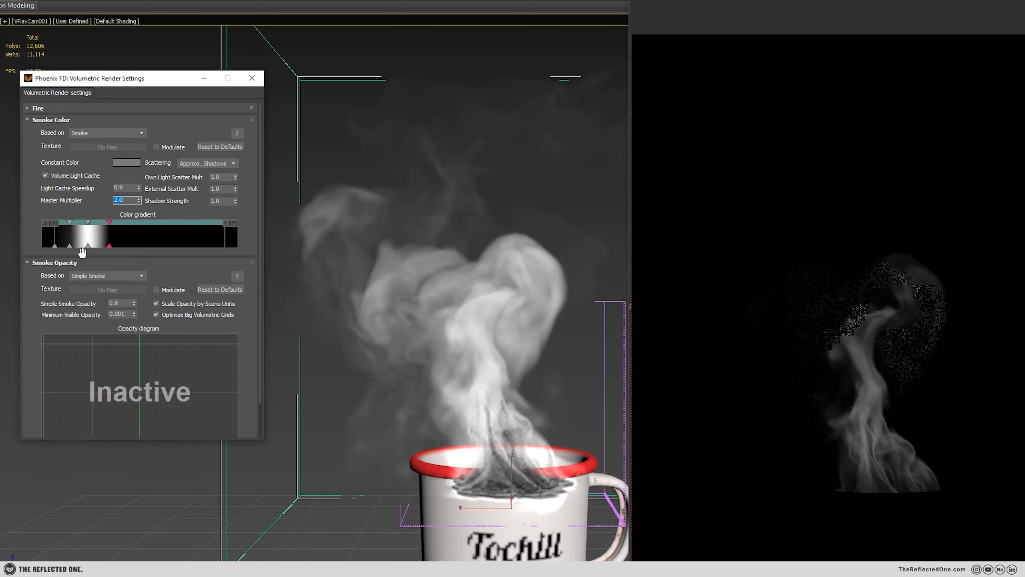
left_click(69, 245)
left_click_drag(86, 245, 103, 244)
left_click(878, 463)
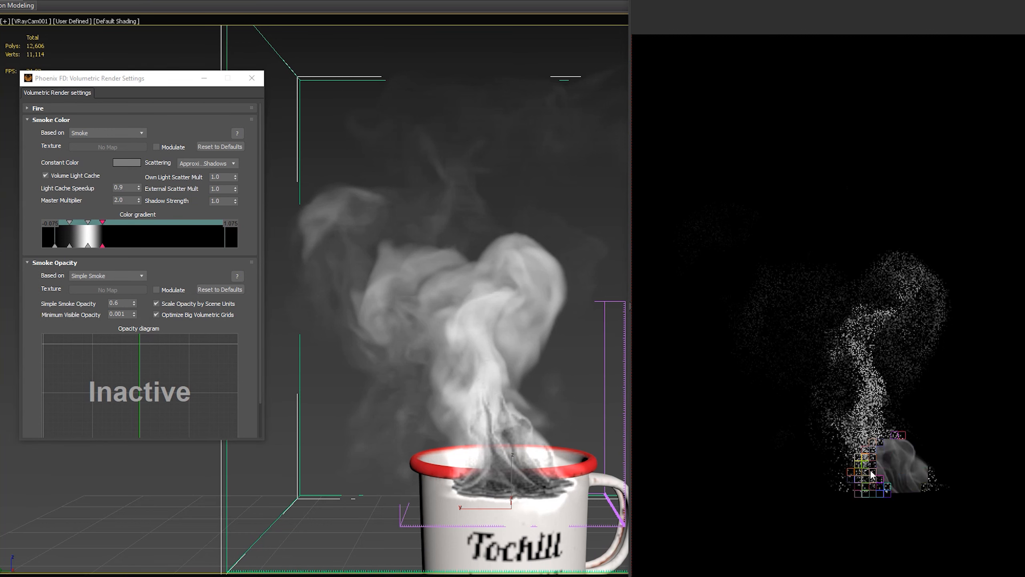